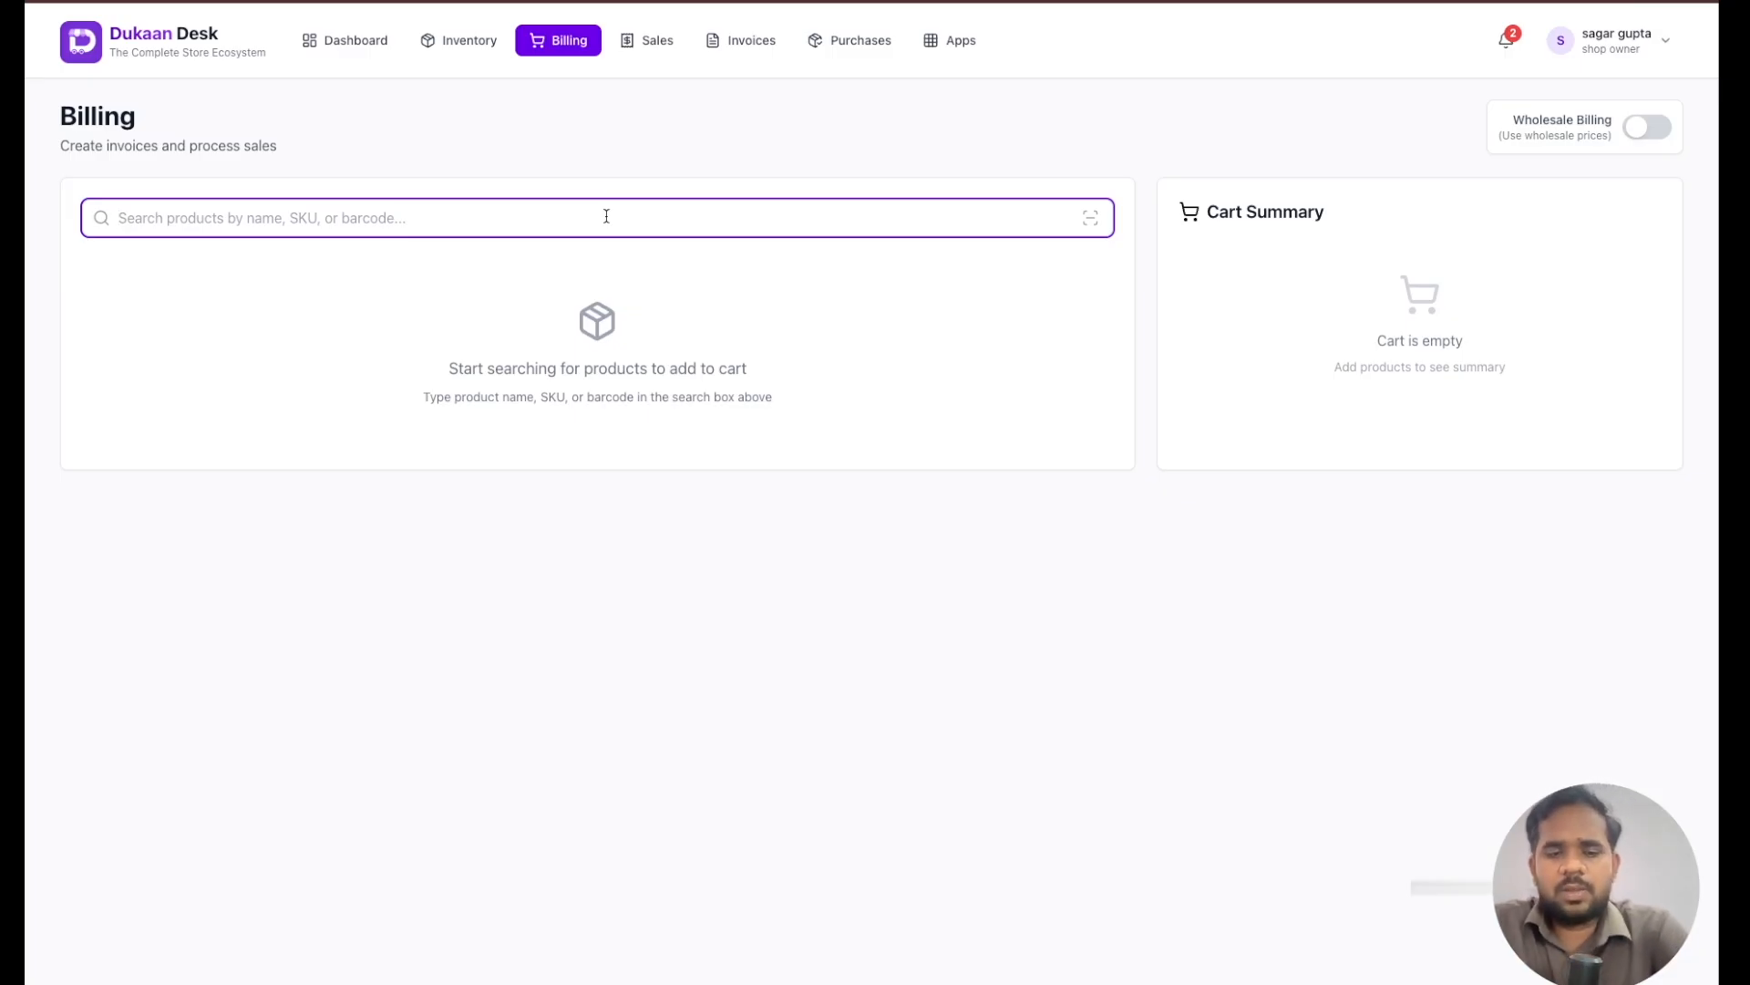
# - Find Chana Dal with the search term "dal" and add a quantity of 3 to the cart
pyautogui.write('dal')
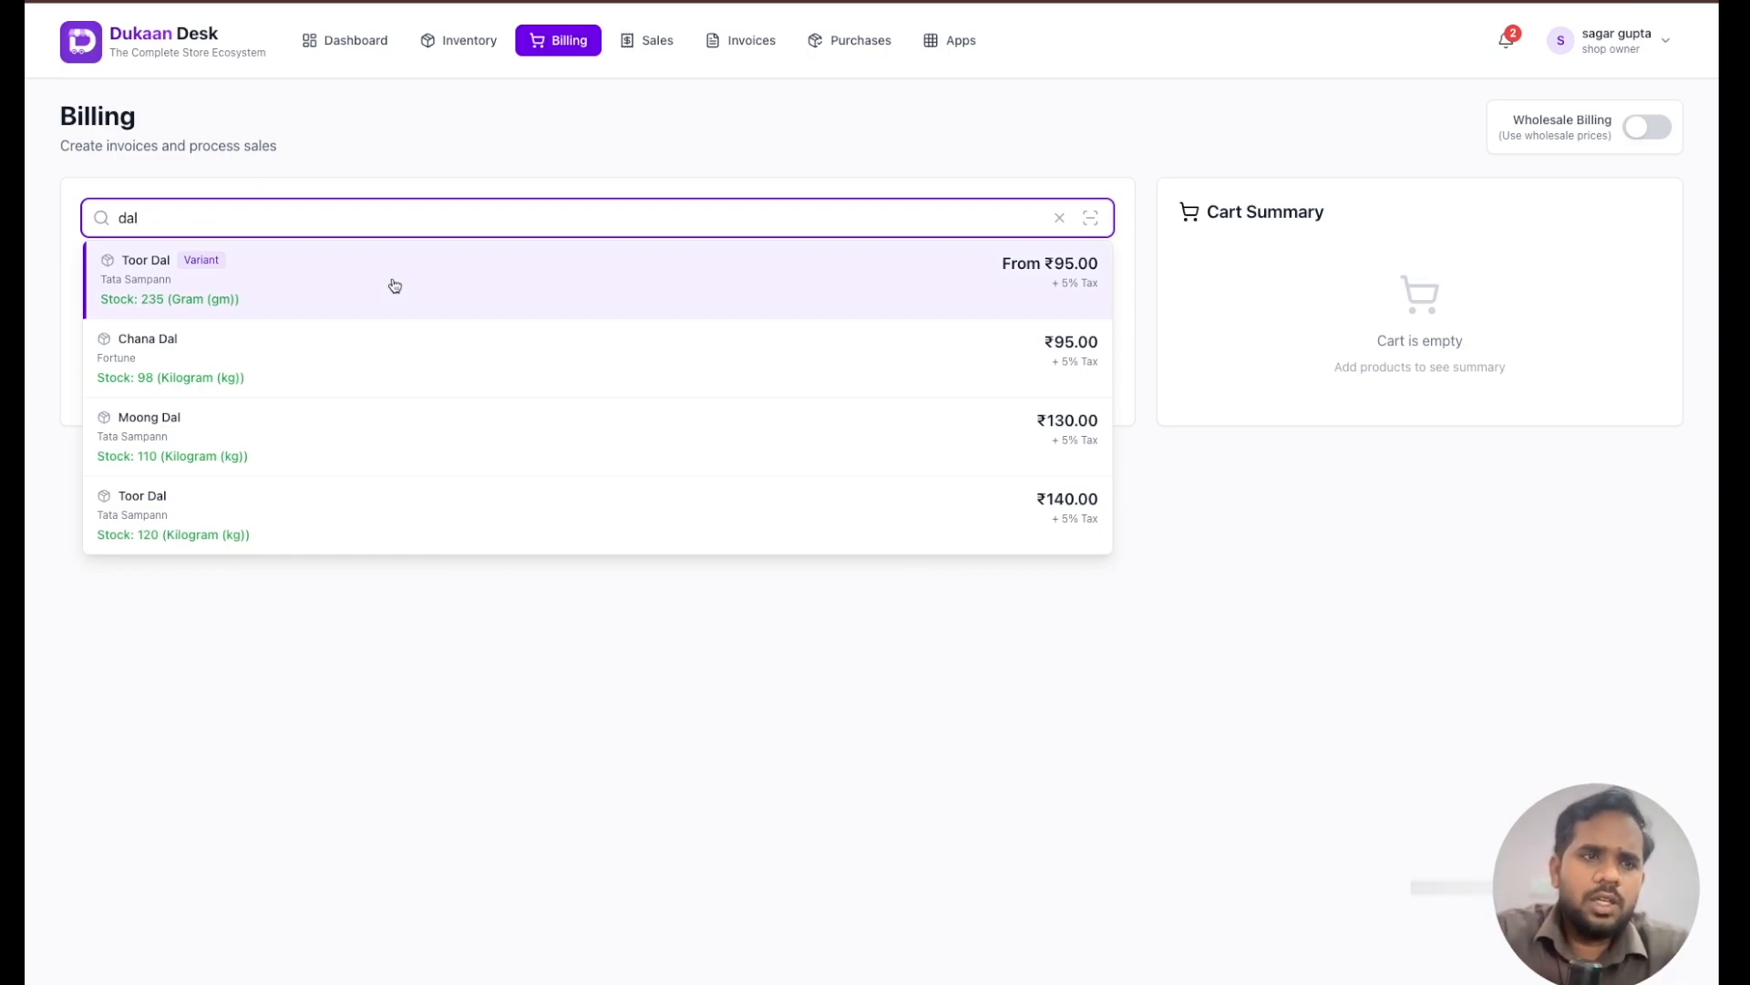
pyautogui.click(395, 339)
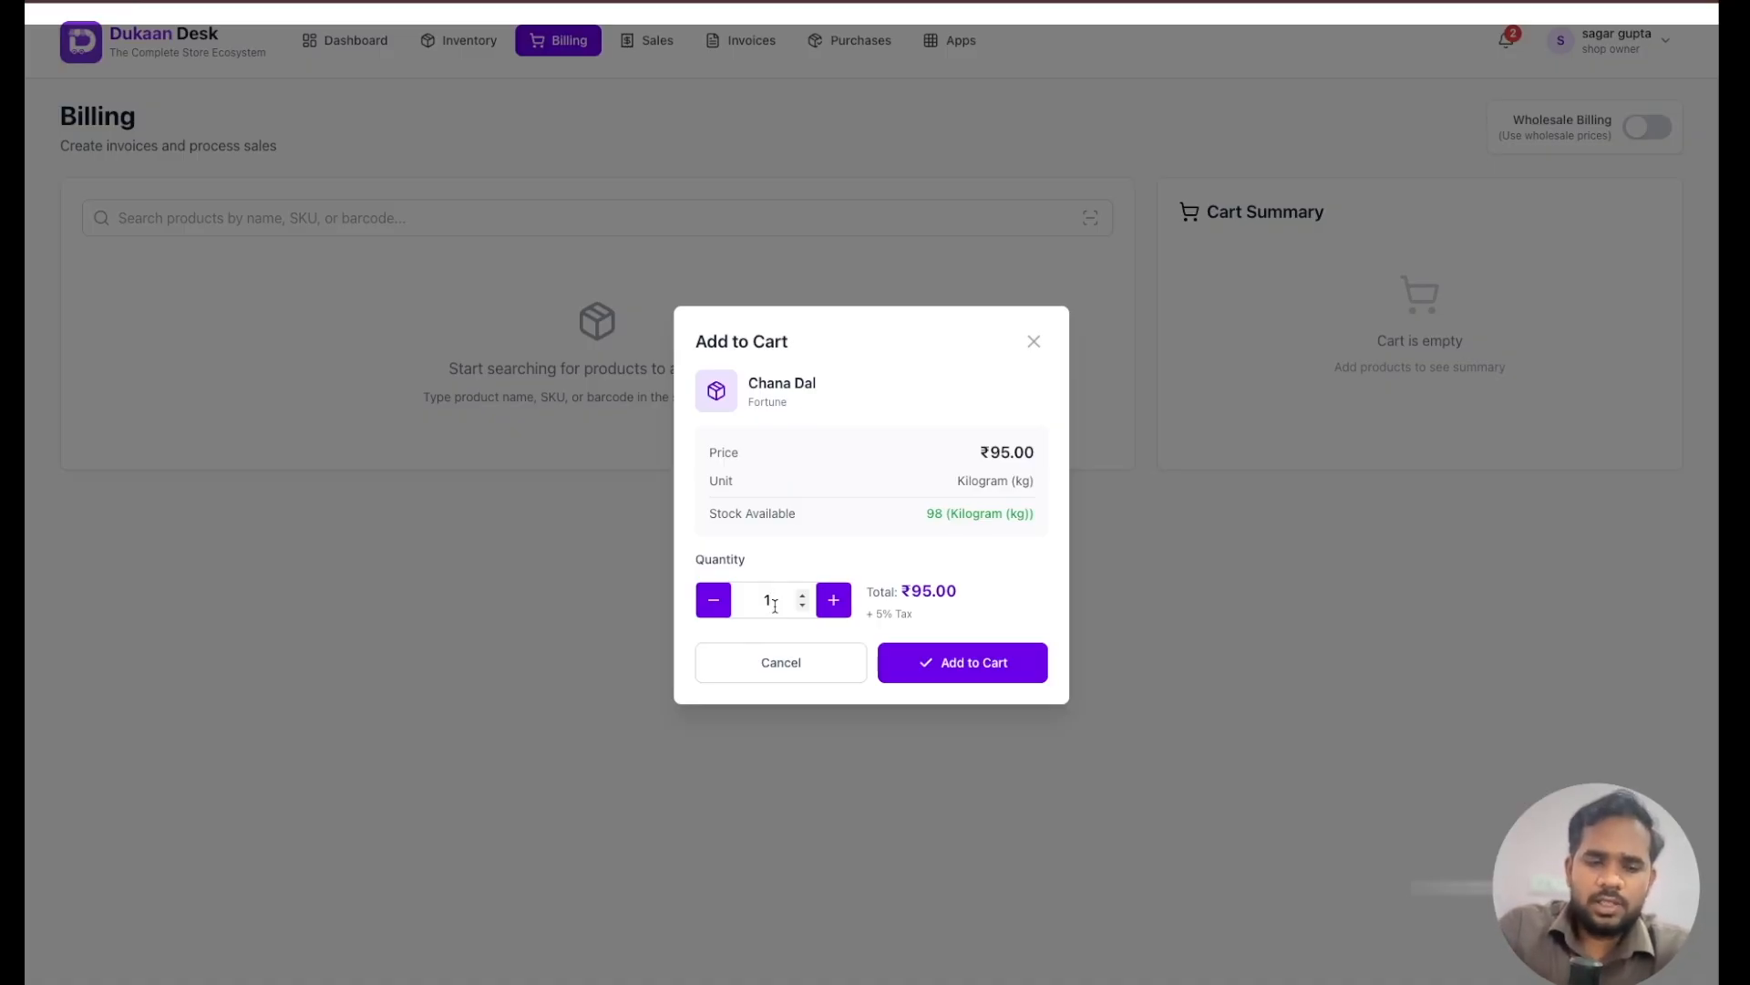
pyautogui.press('BackSpace')
pyautogui.write('3')
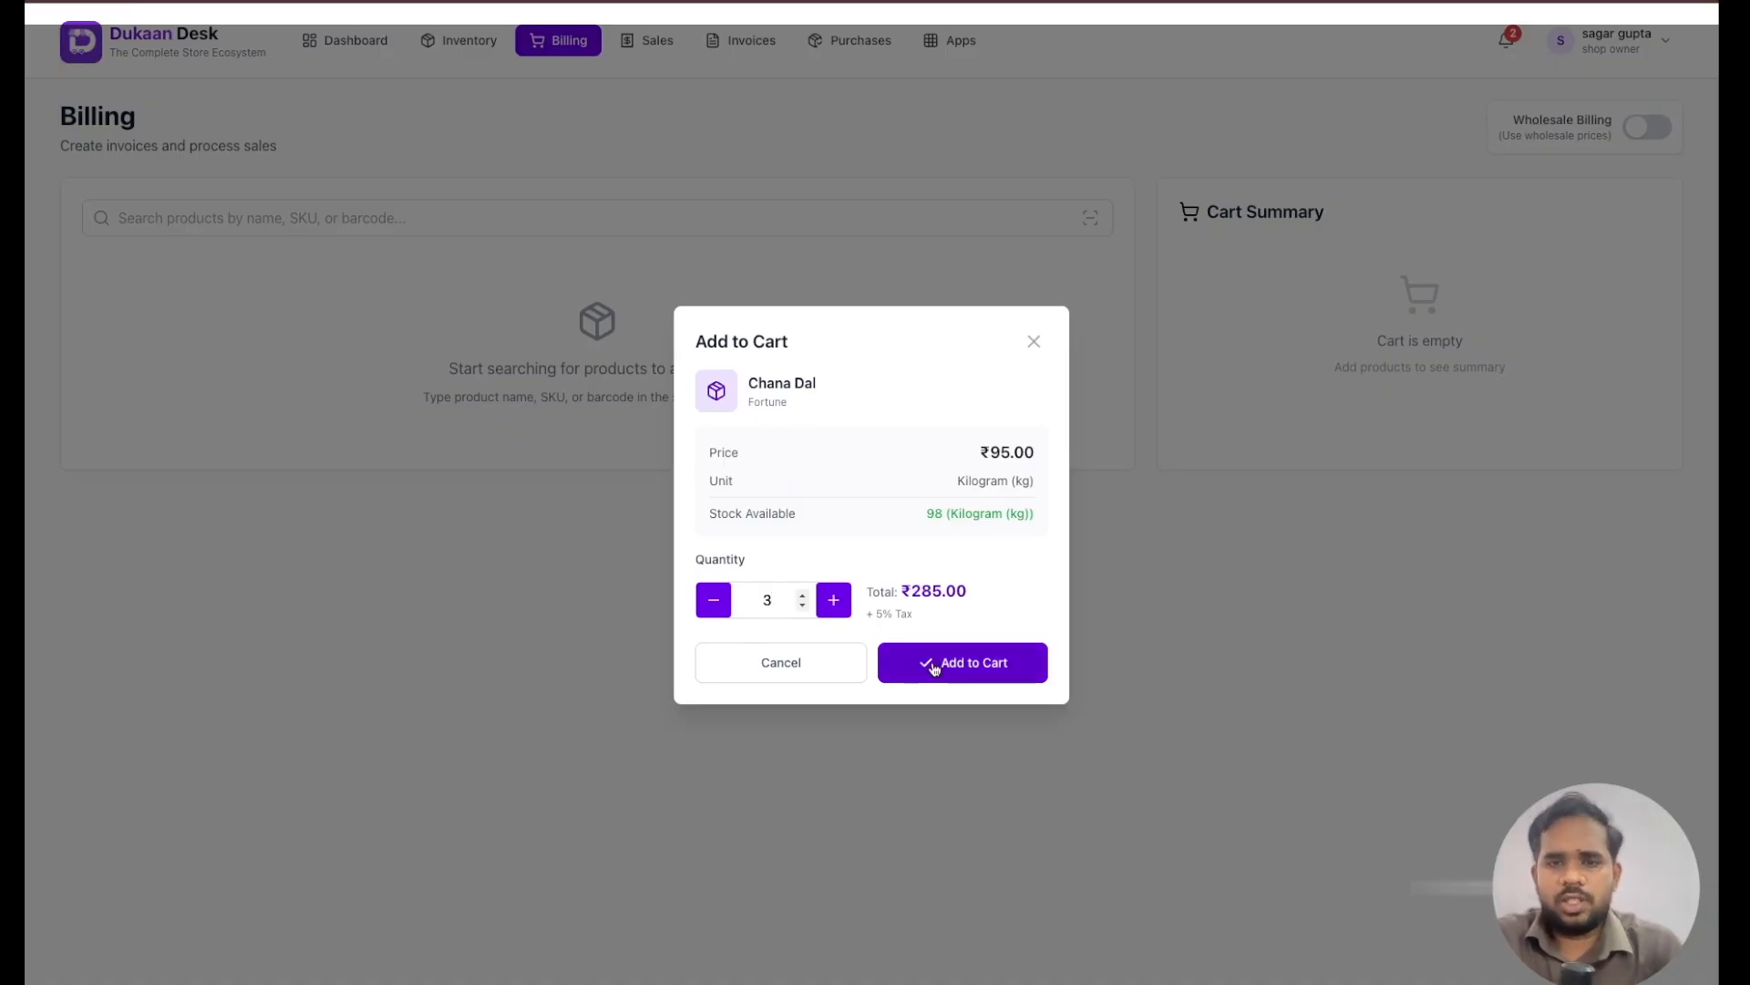
pyautogui.click(969, 664)
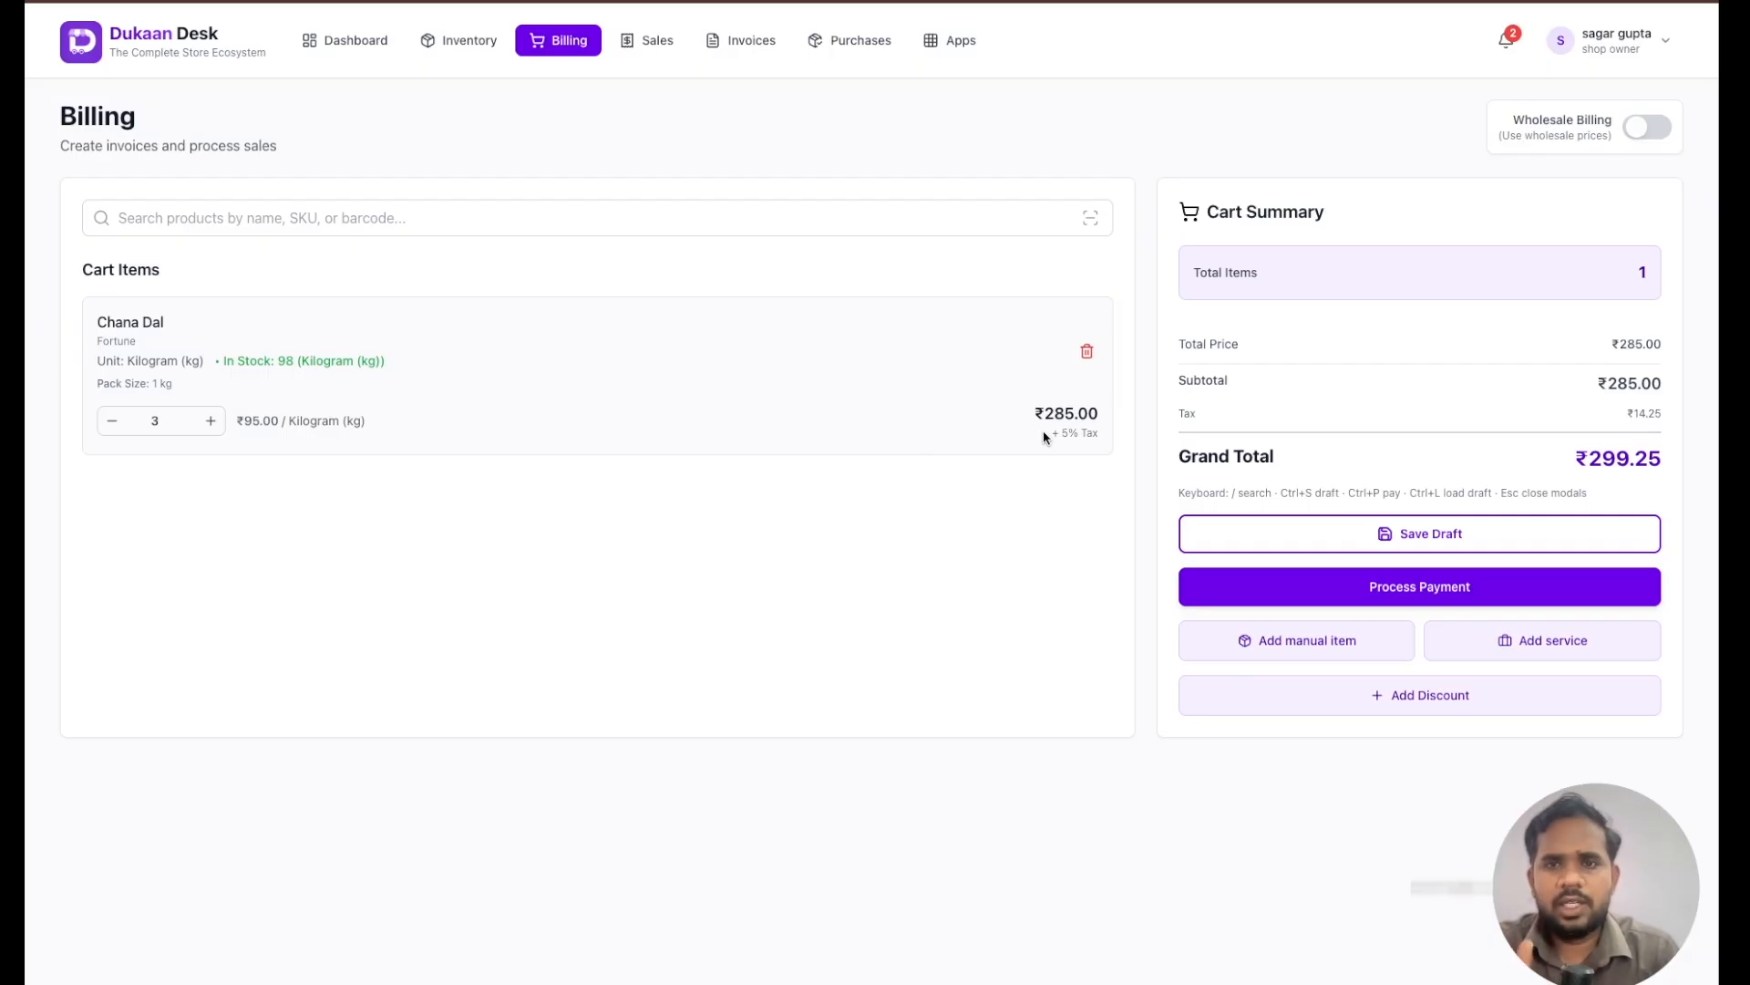
# - Add two pieces of the pilgrim product to the cart through the product search
pyautogui.click(580, 216)
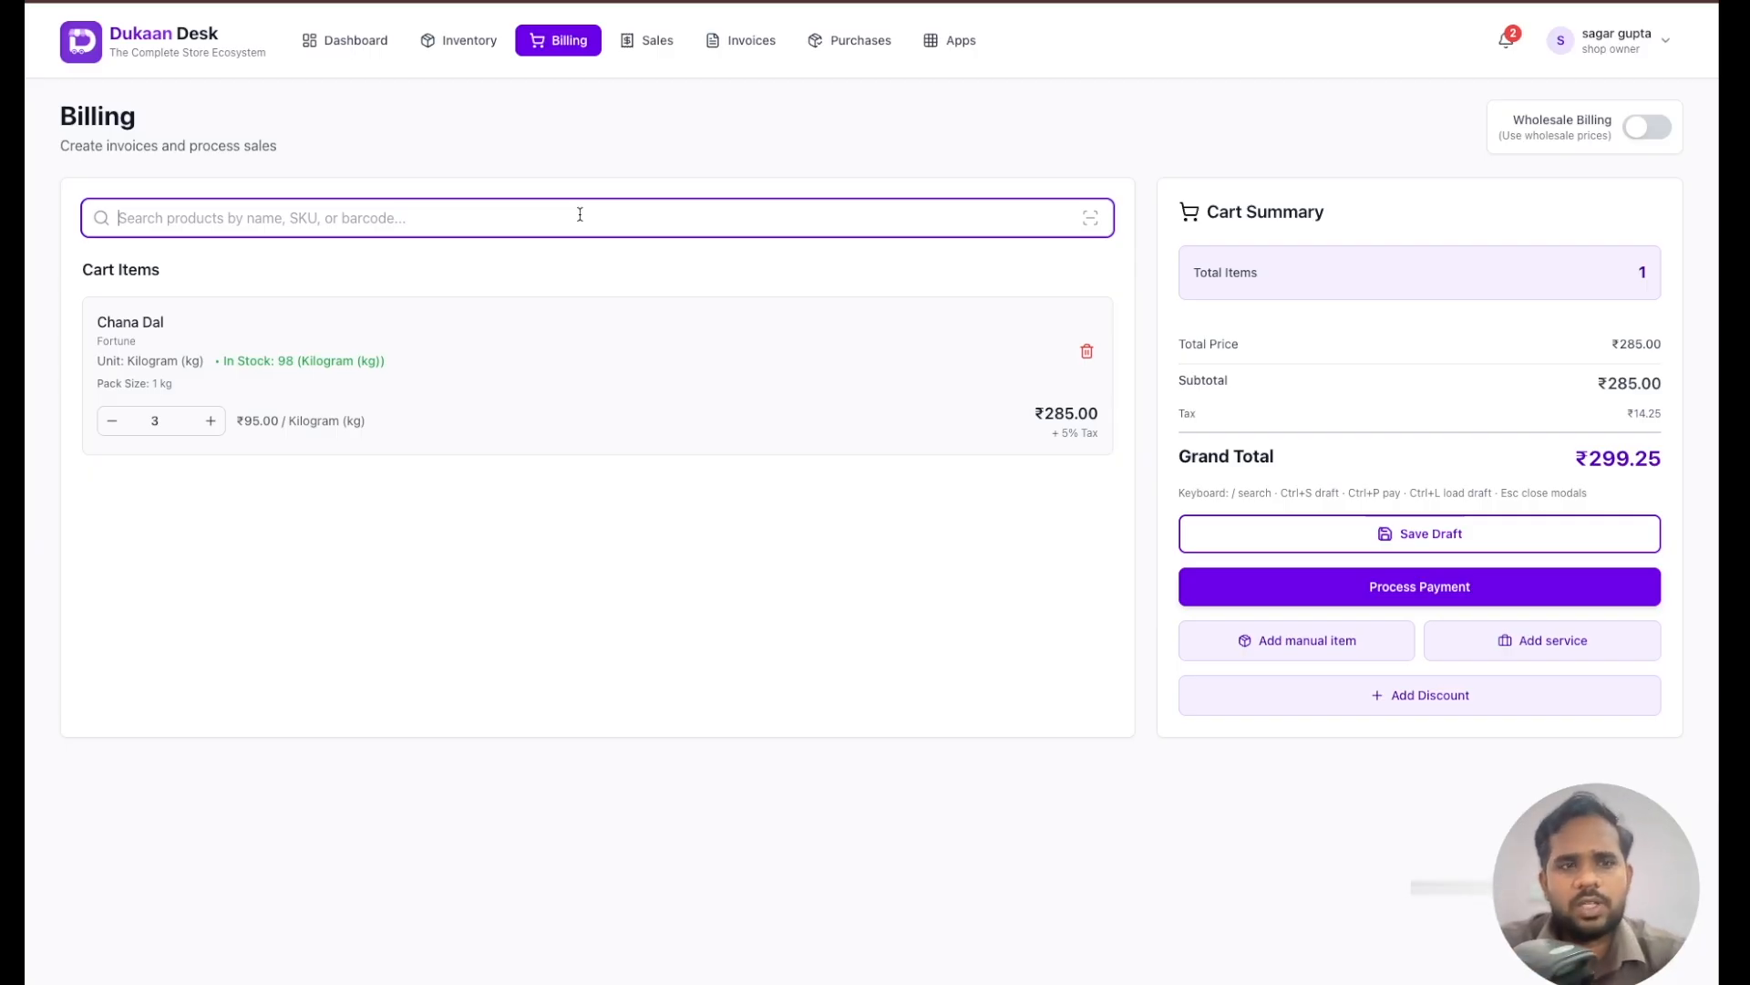
pyautogui.press('Return')
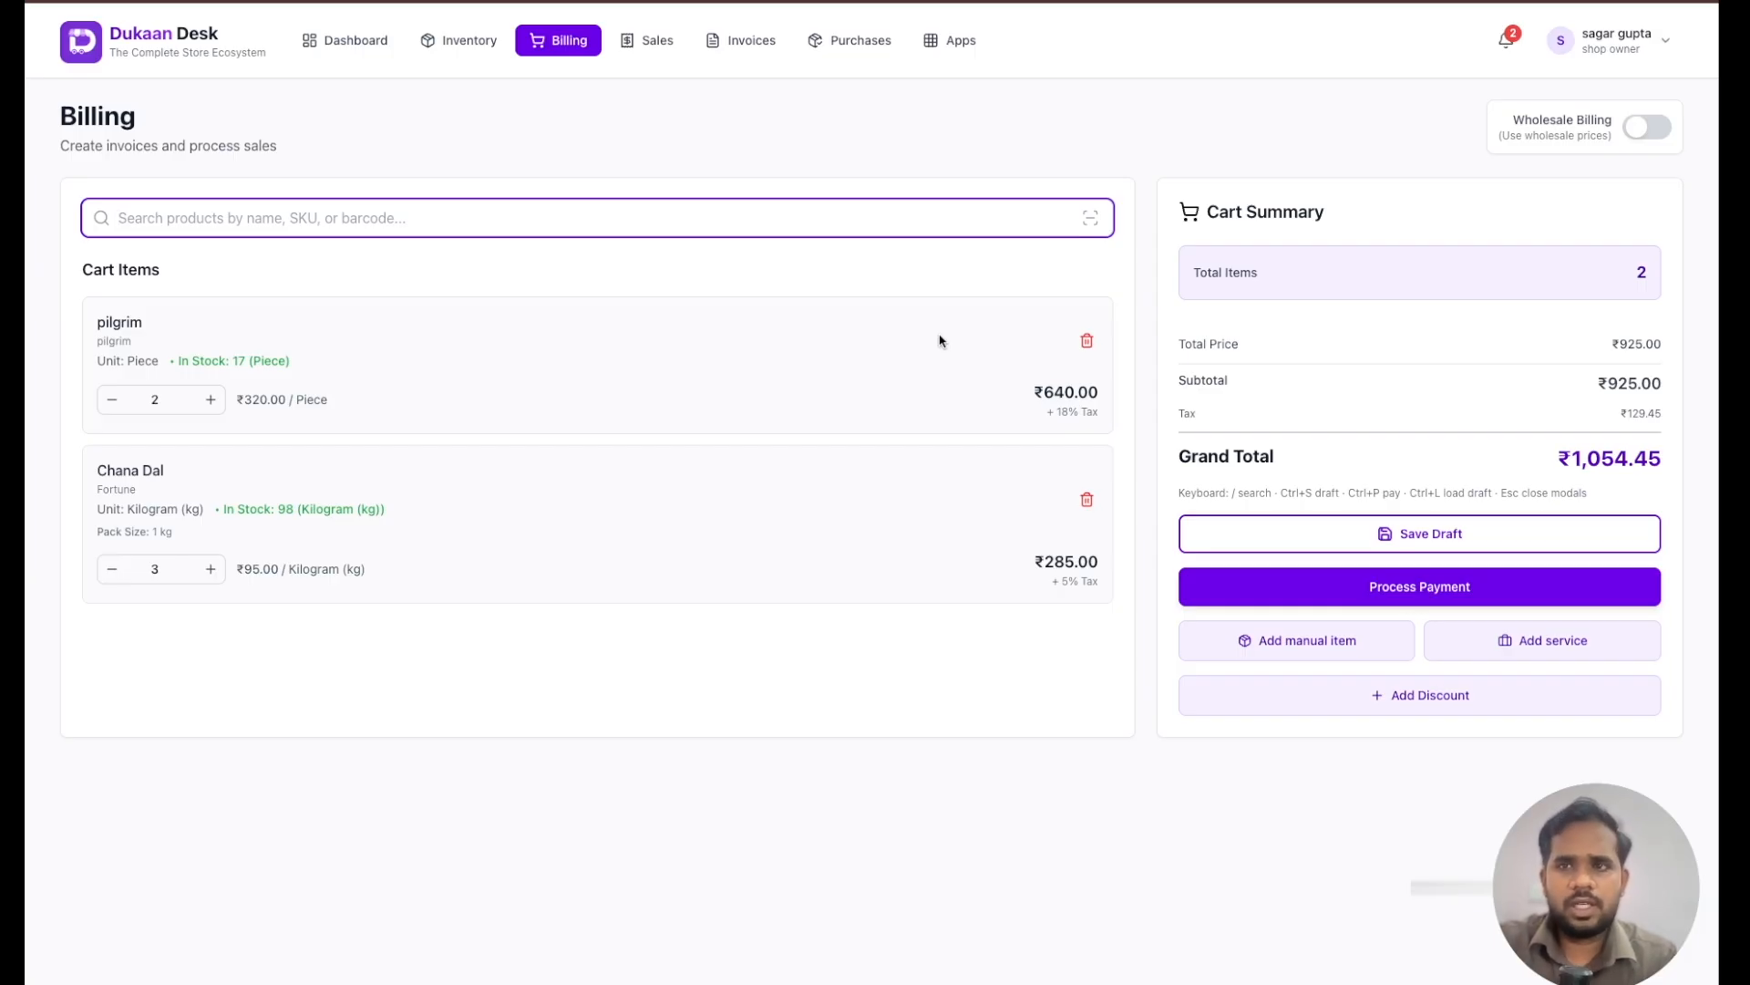
# - Enable wholesale billing for the cart and disable it again to return to retail prices
pyautogui.click(1648, 128)
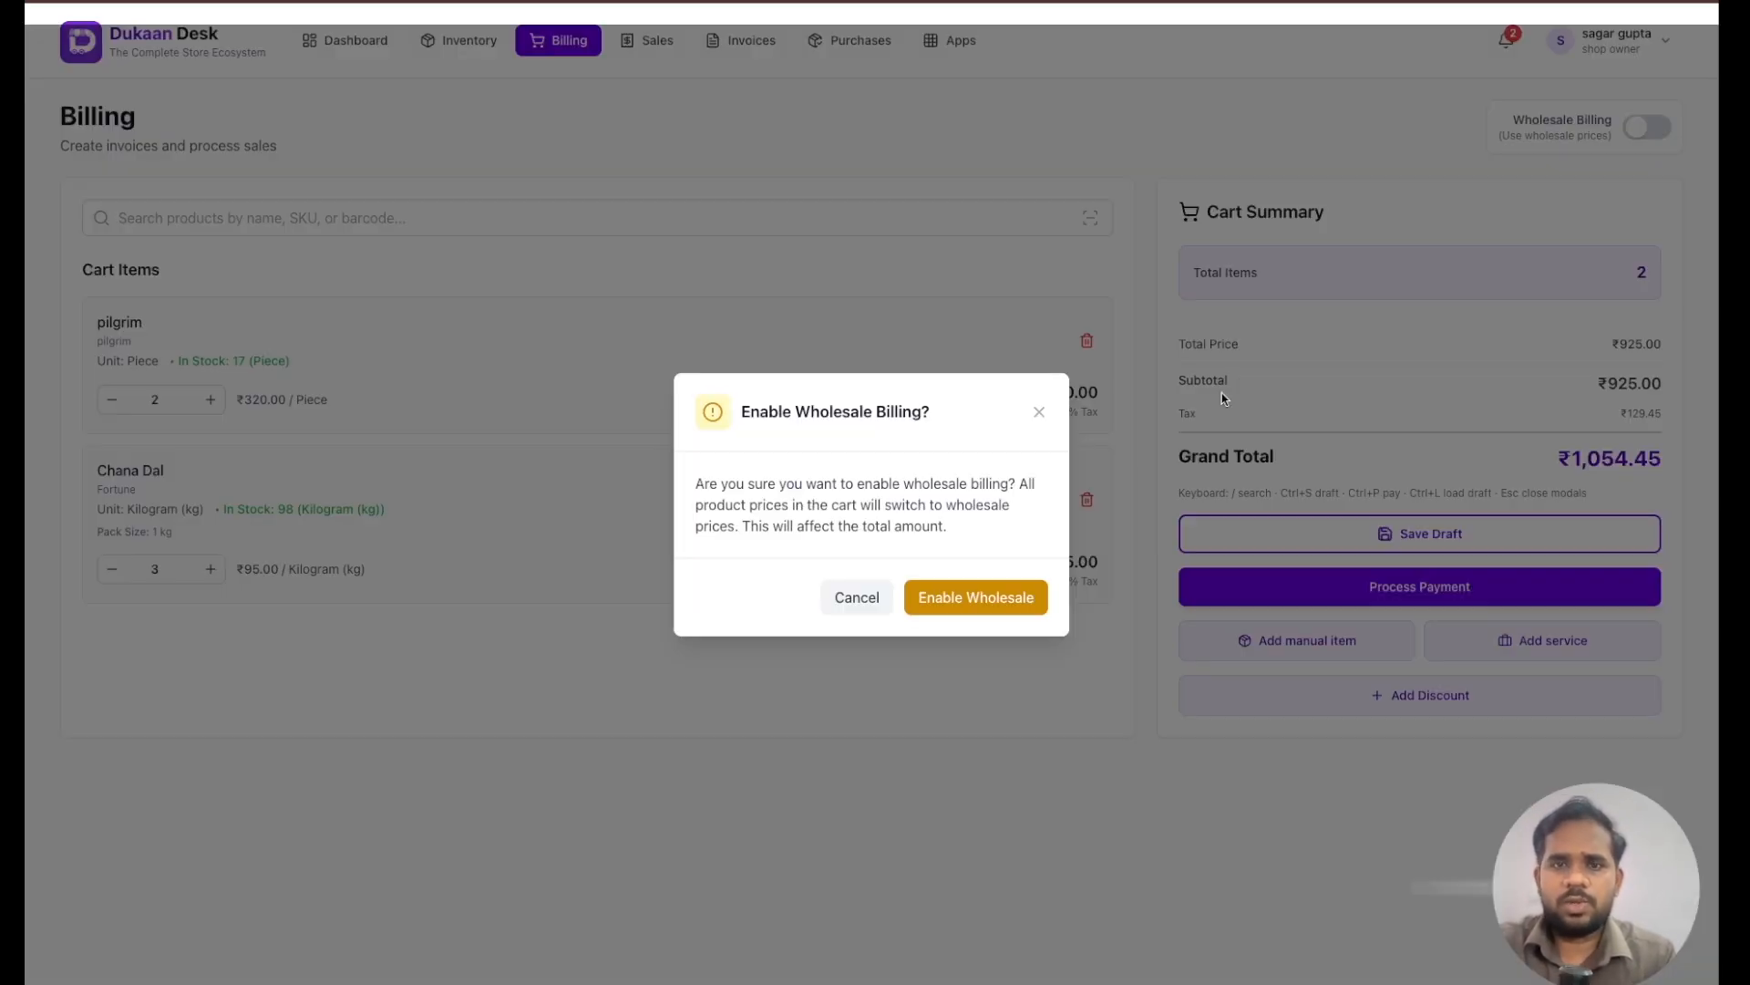
pyautogui.click(1018, 598)
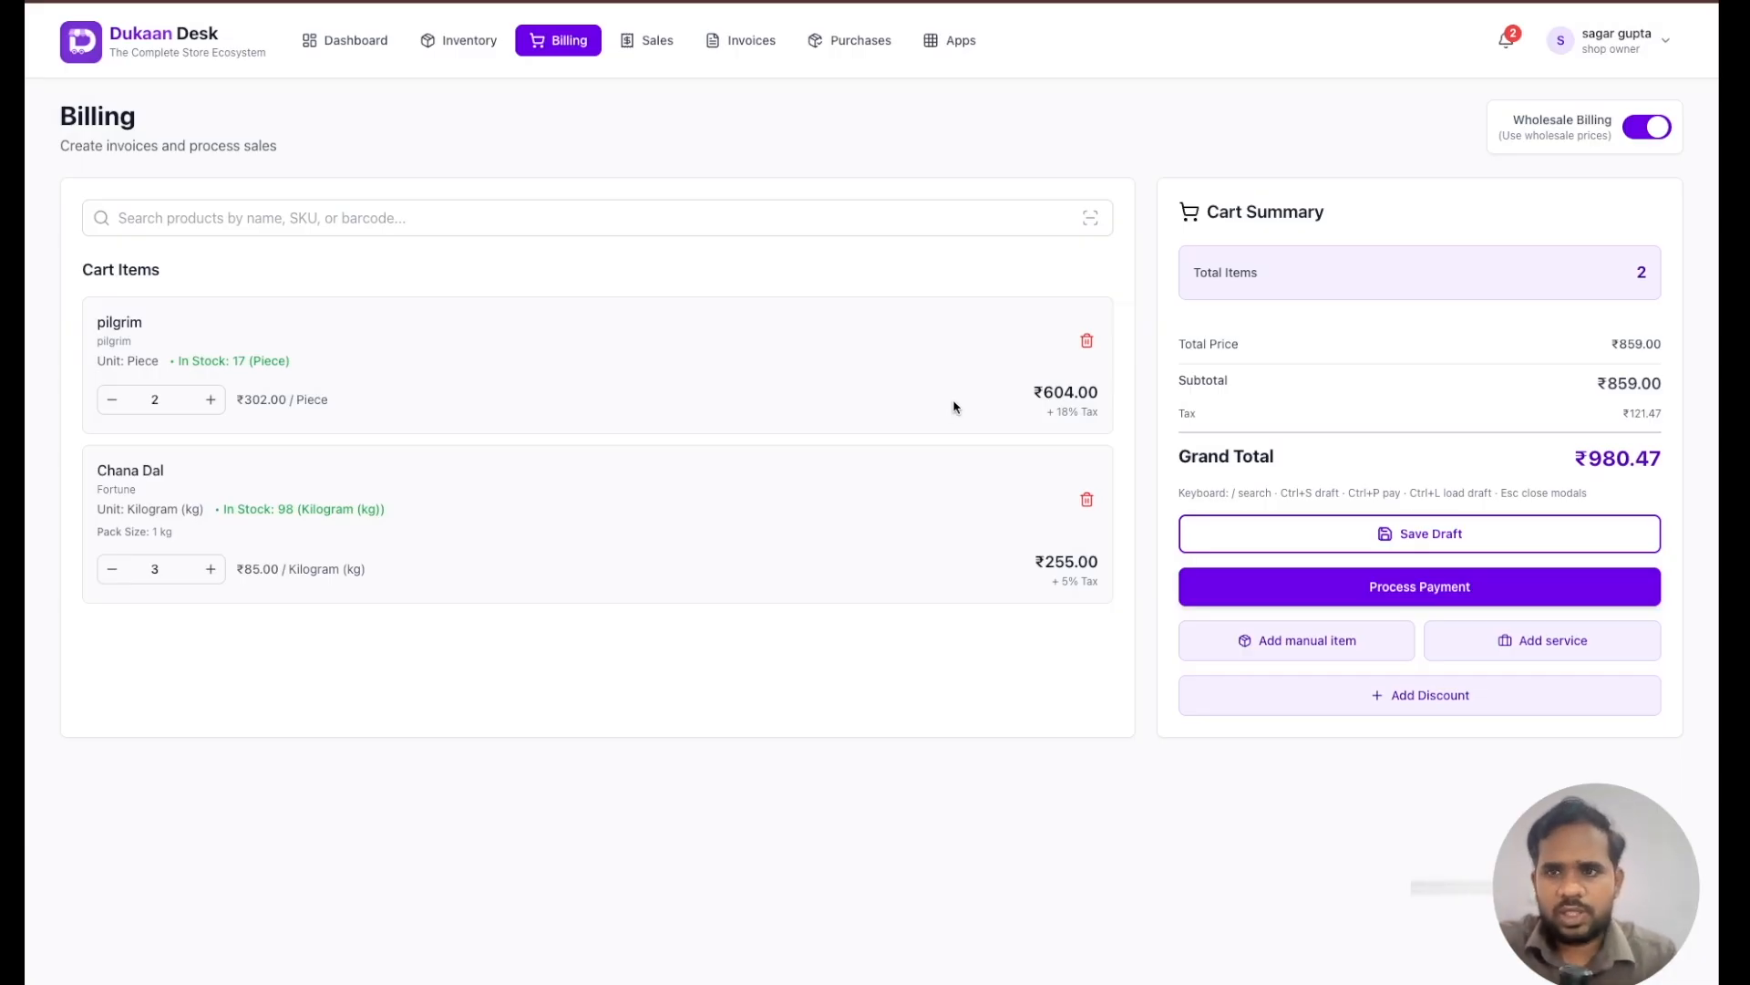
pyautogui.click(1633, 126)
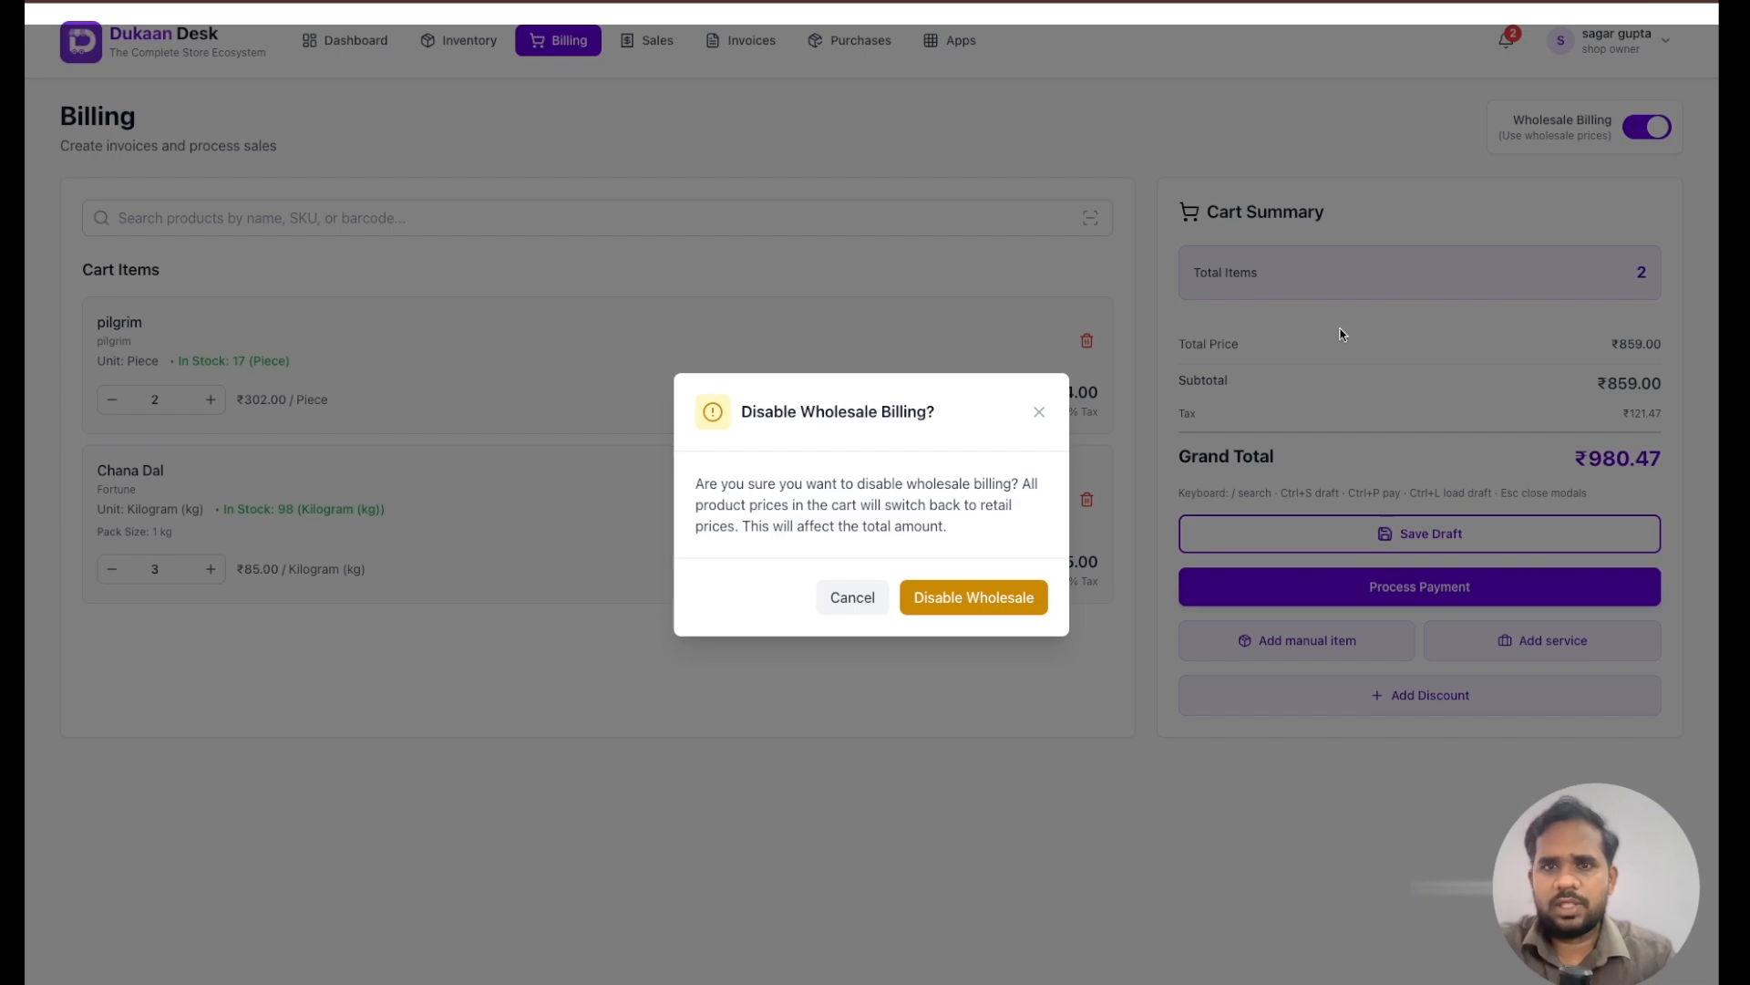
pyautogui.click(981, 600)
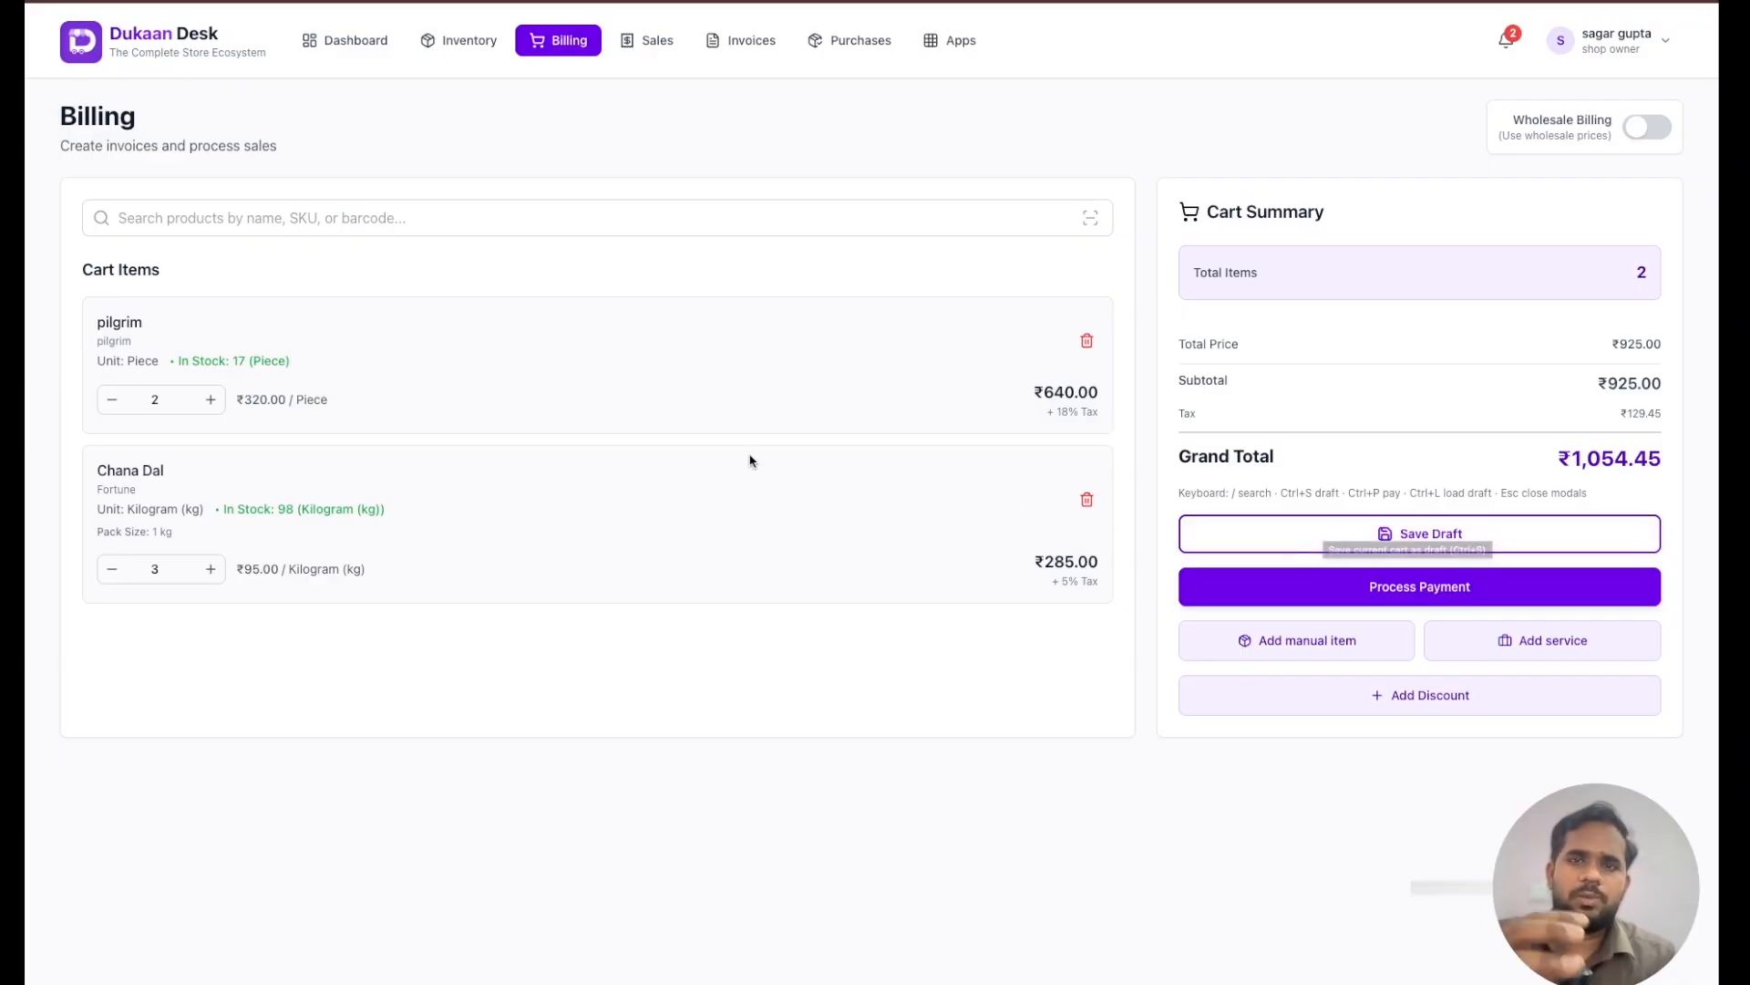
# - Save the current cart as a draft under the customer's name
pyautogui.click(1343, 532)
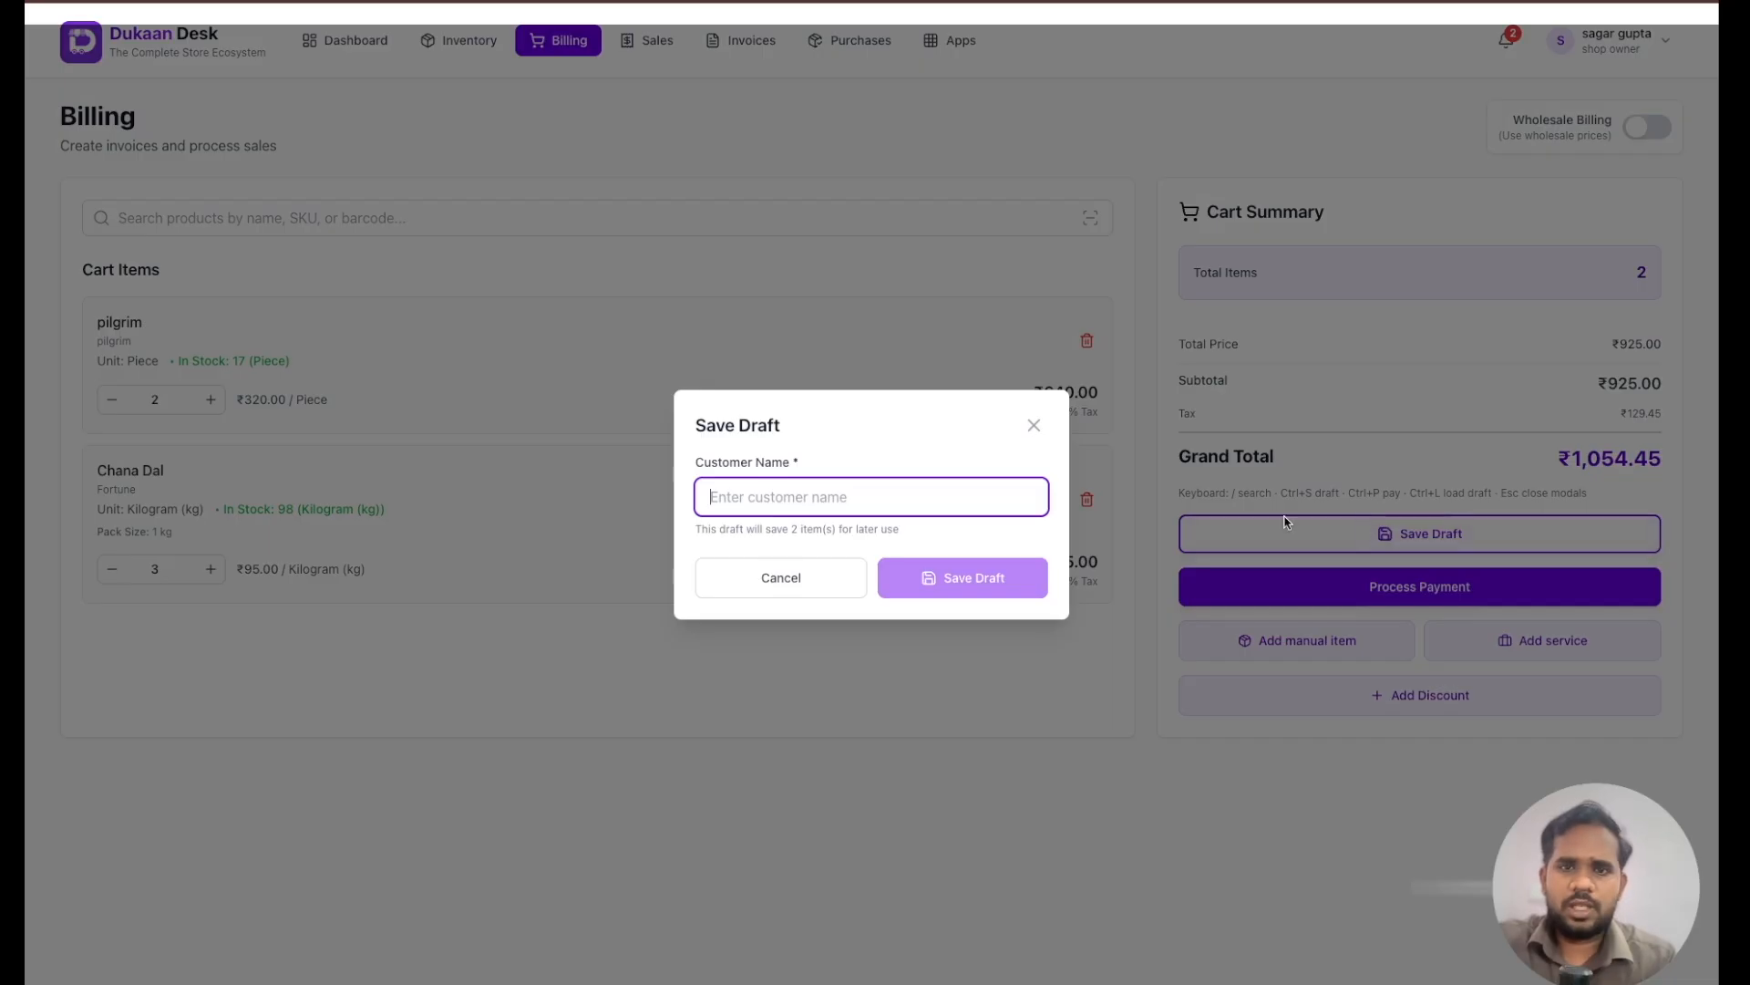
pyautogui.write('sagar')
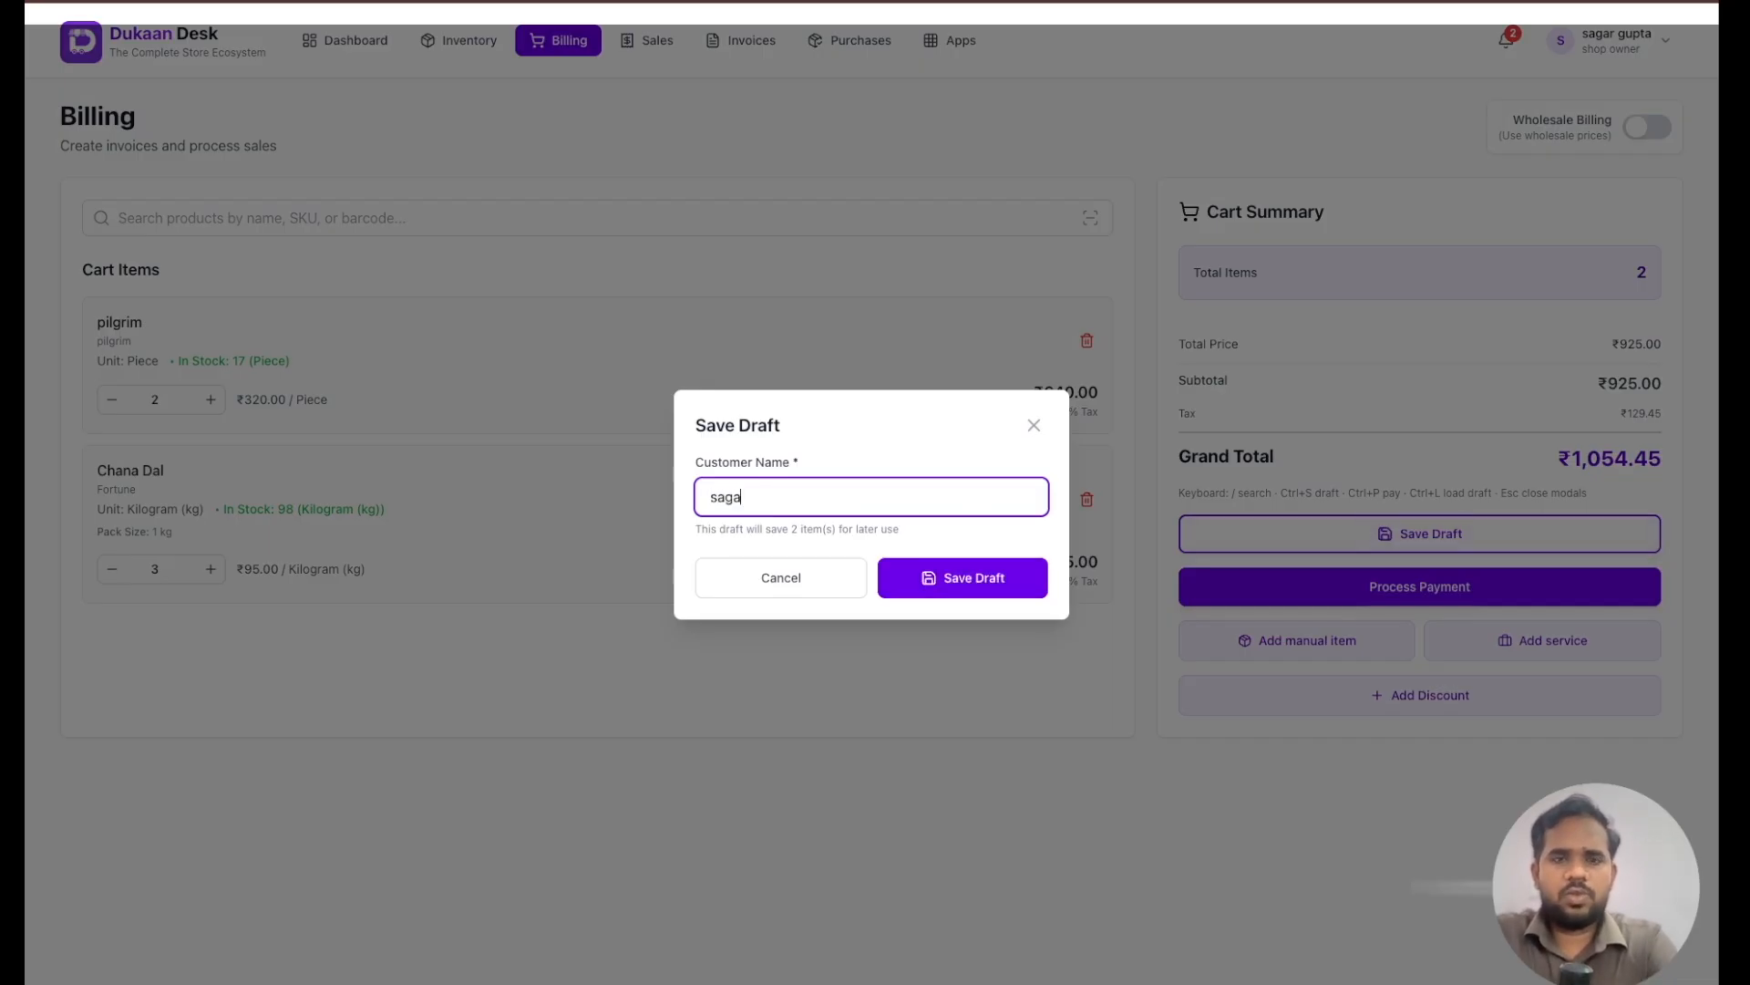
pyautogui.click(952, 586)
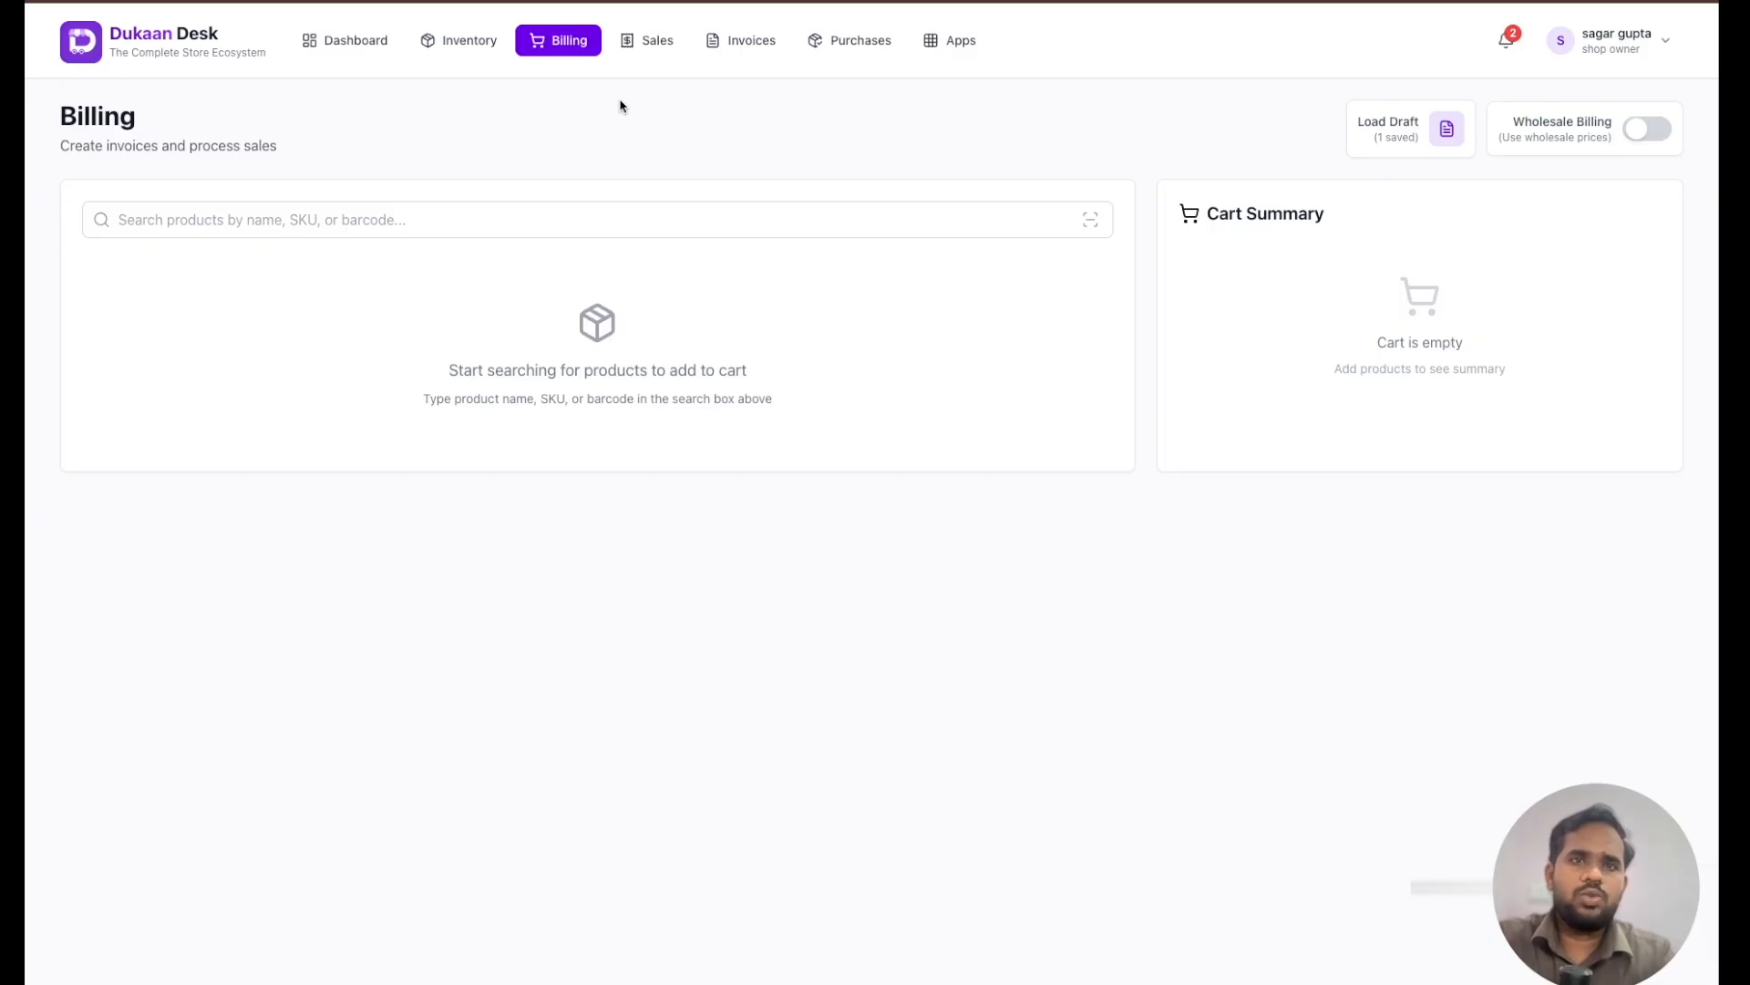
# - Visit the shop settings page and return to the billing page
pyautogui.click(1615, 53)
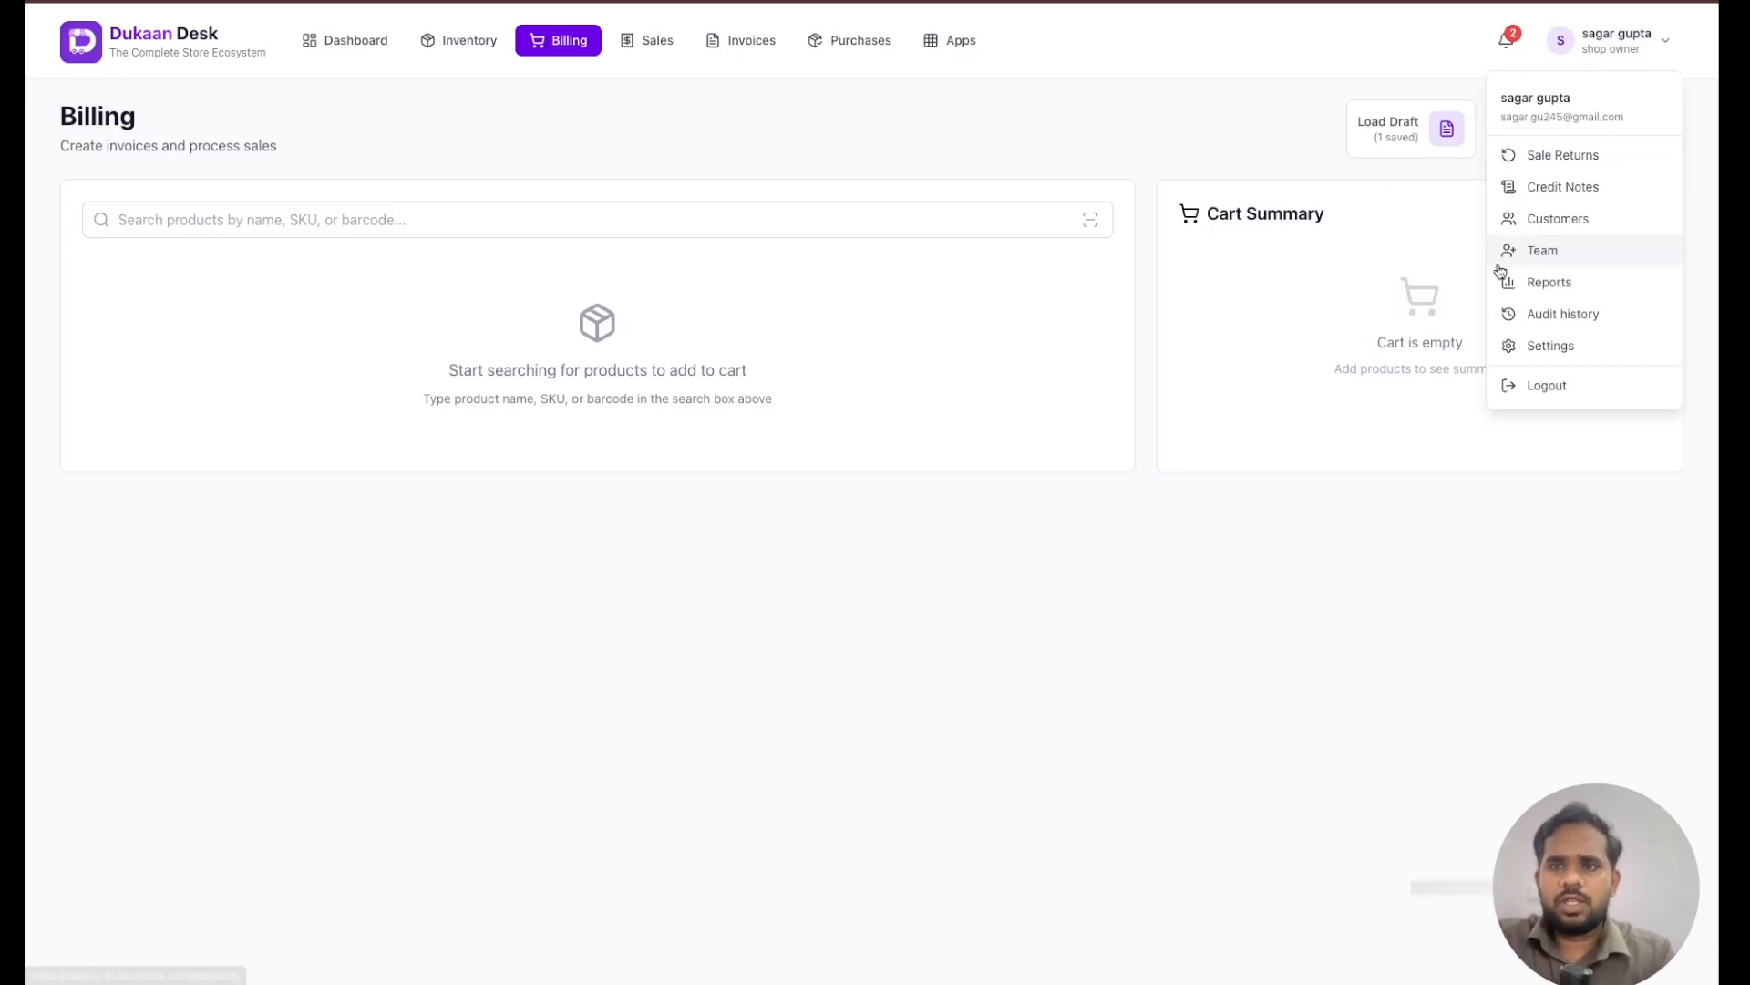
pyautogui.click(1549, 346)
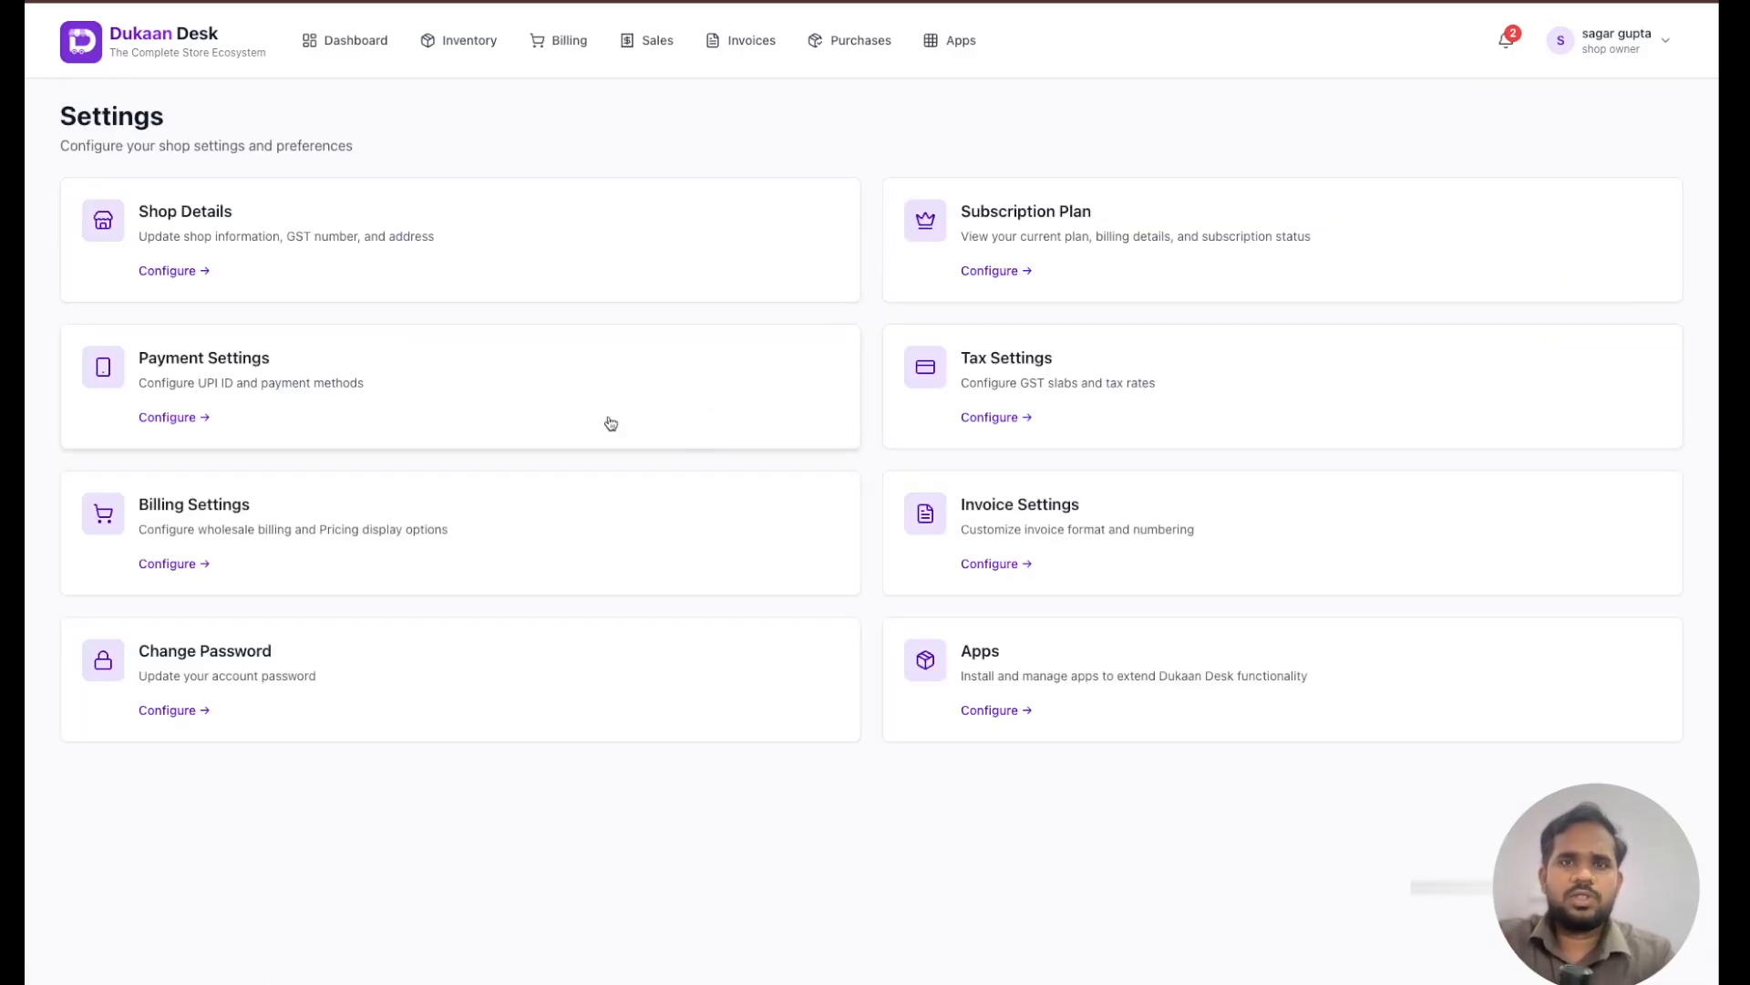
pyautogui.click(546, 53)
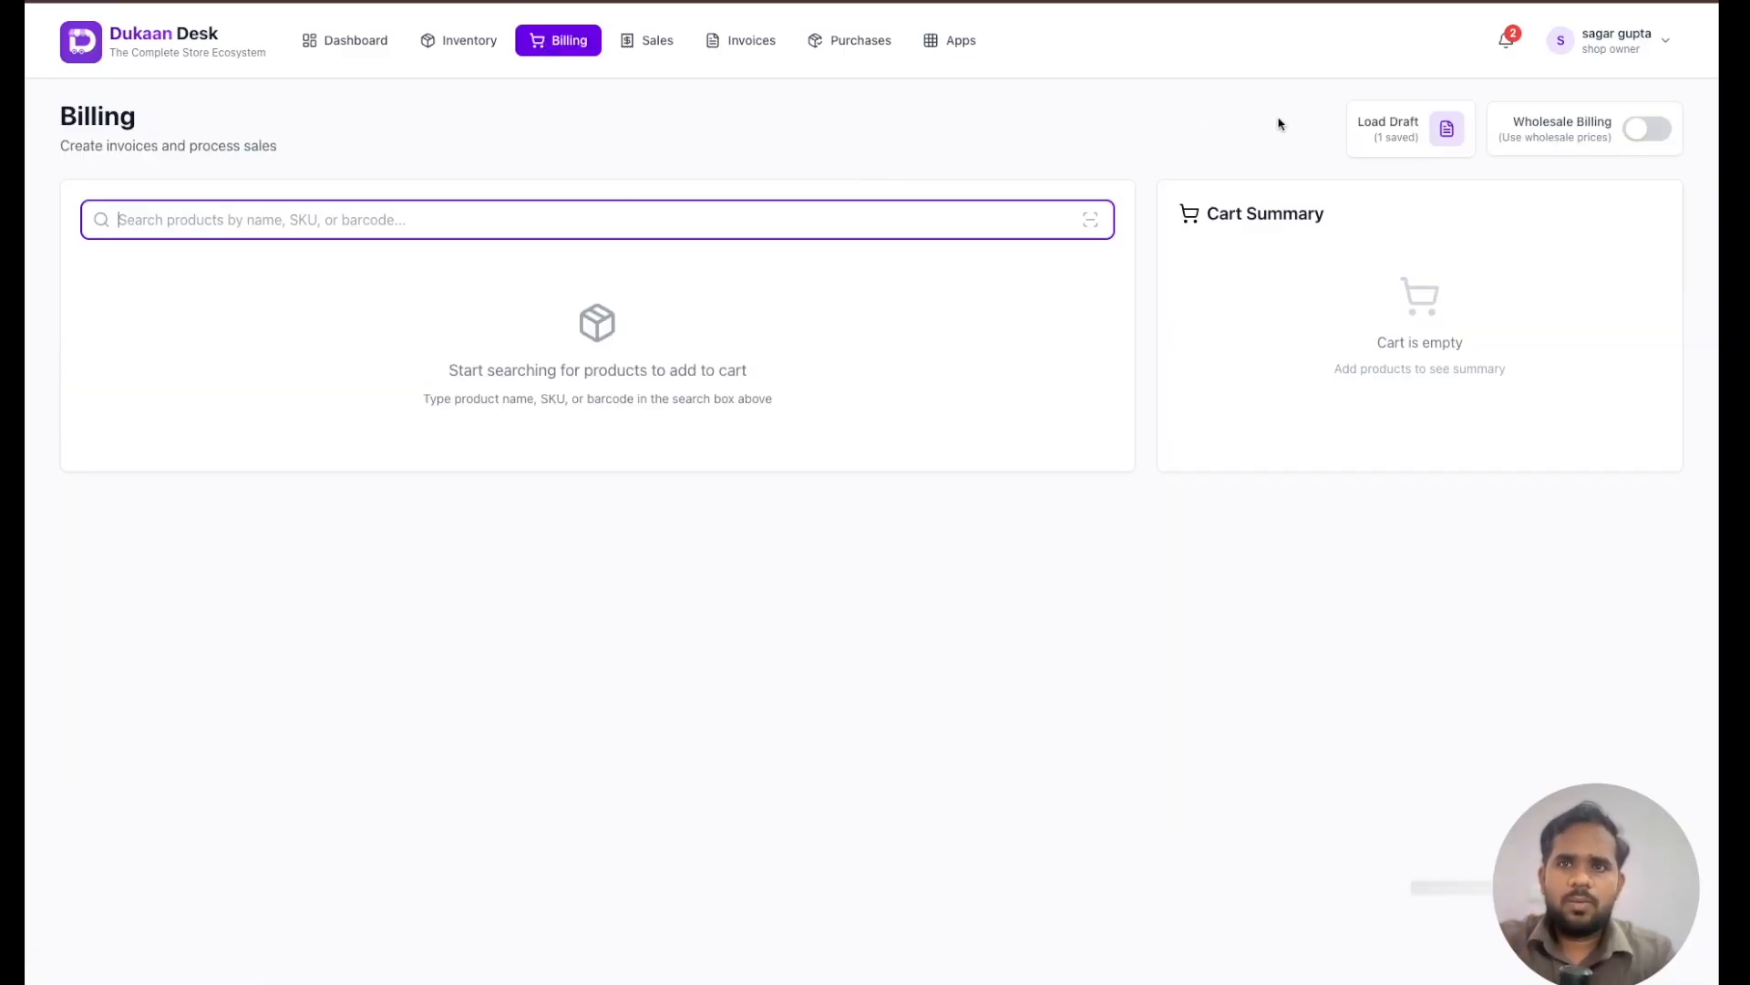
# - Load the saved customer draft back into the cart
pyautogui.click(1380, 133)
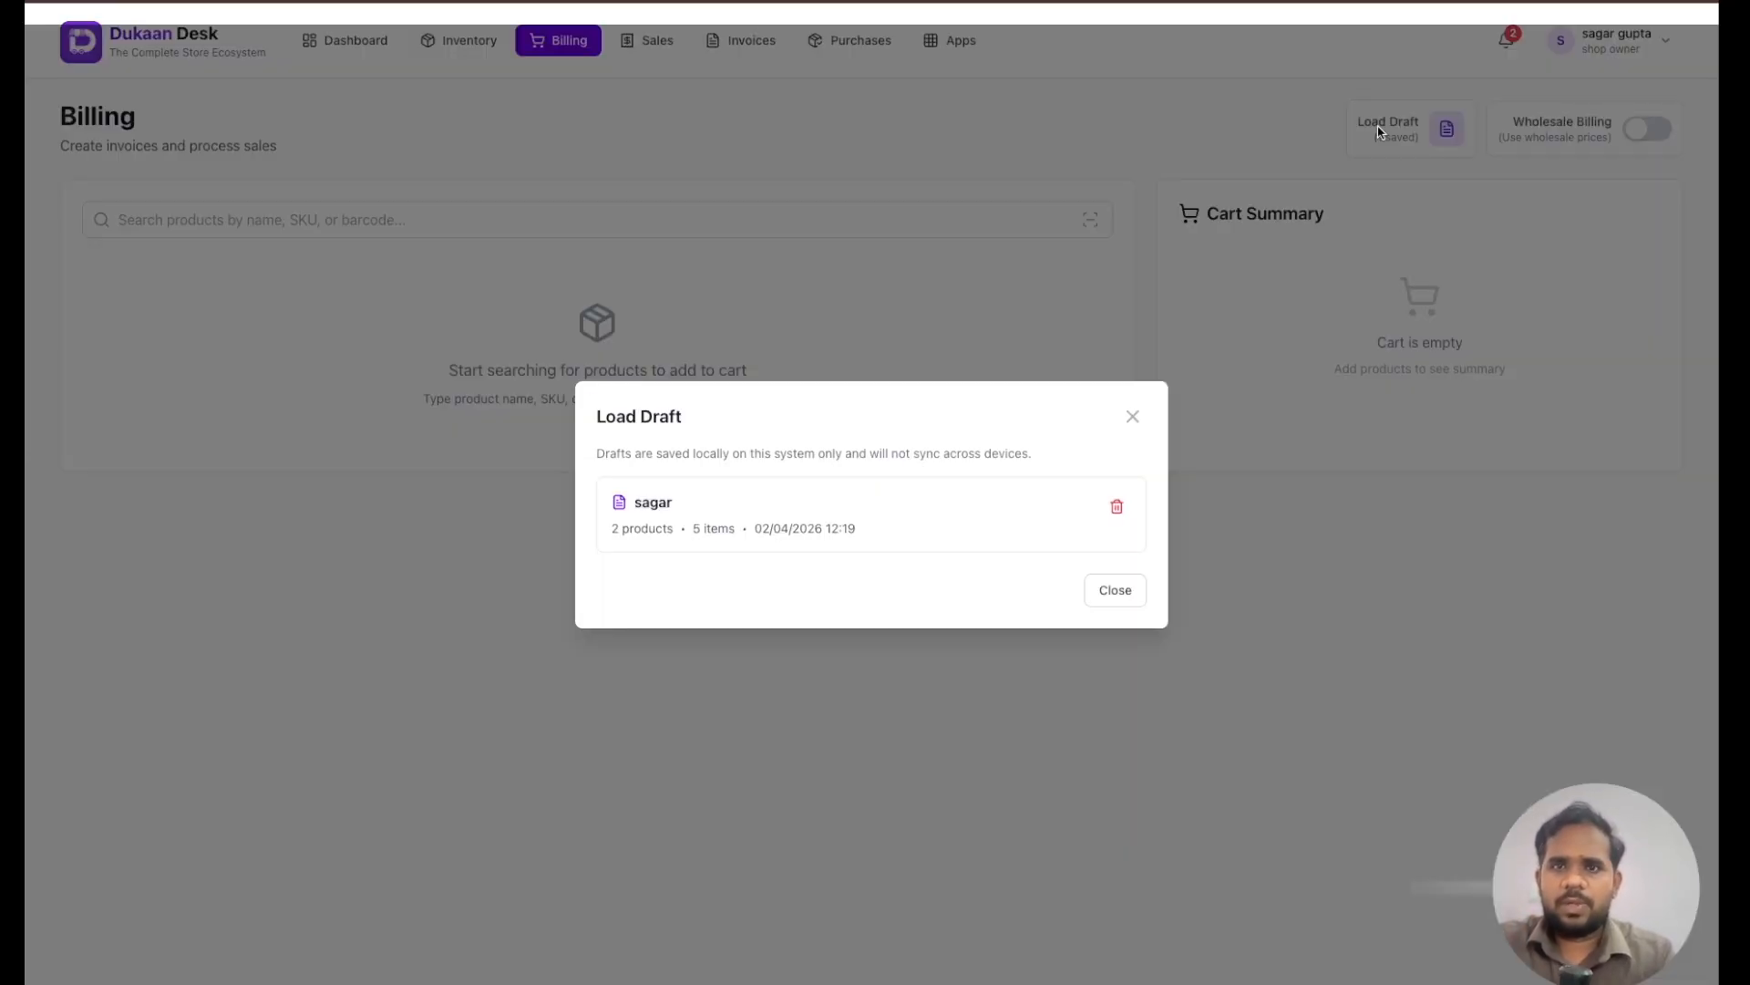
pyautogui.click(874, 526)
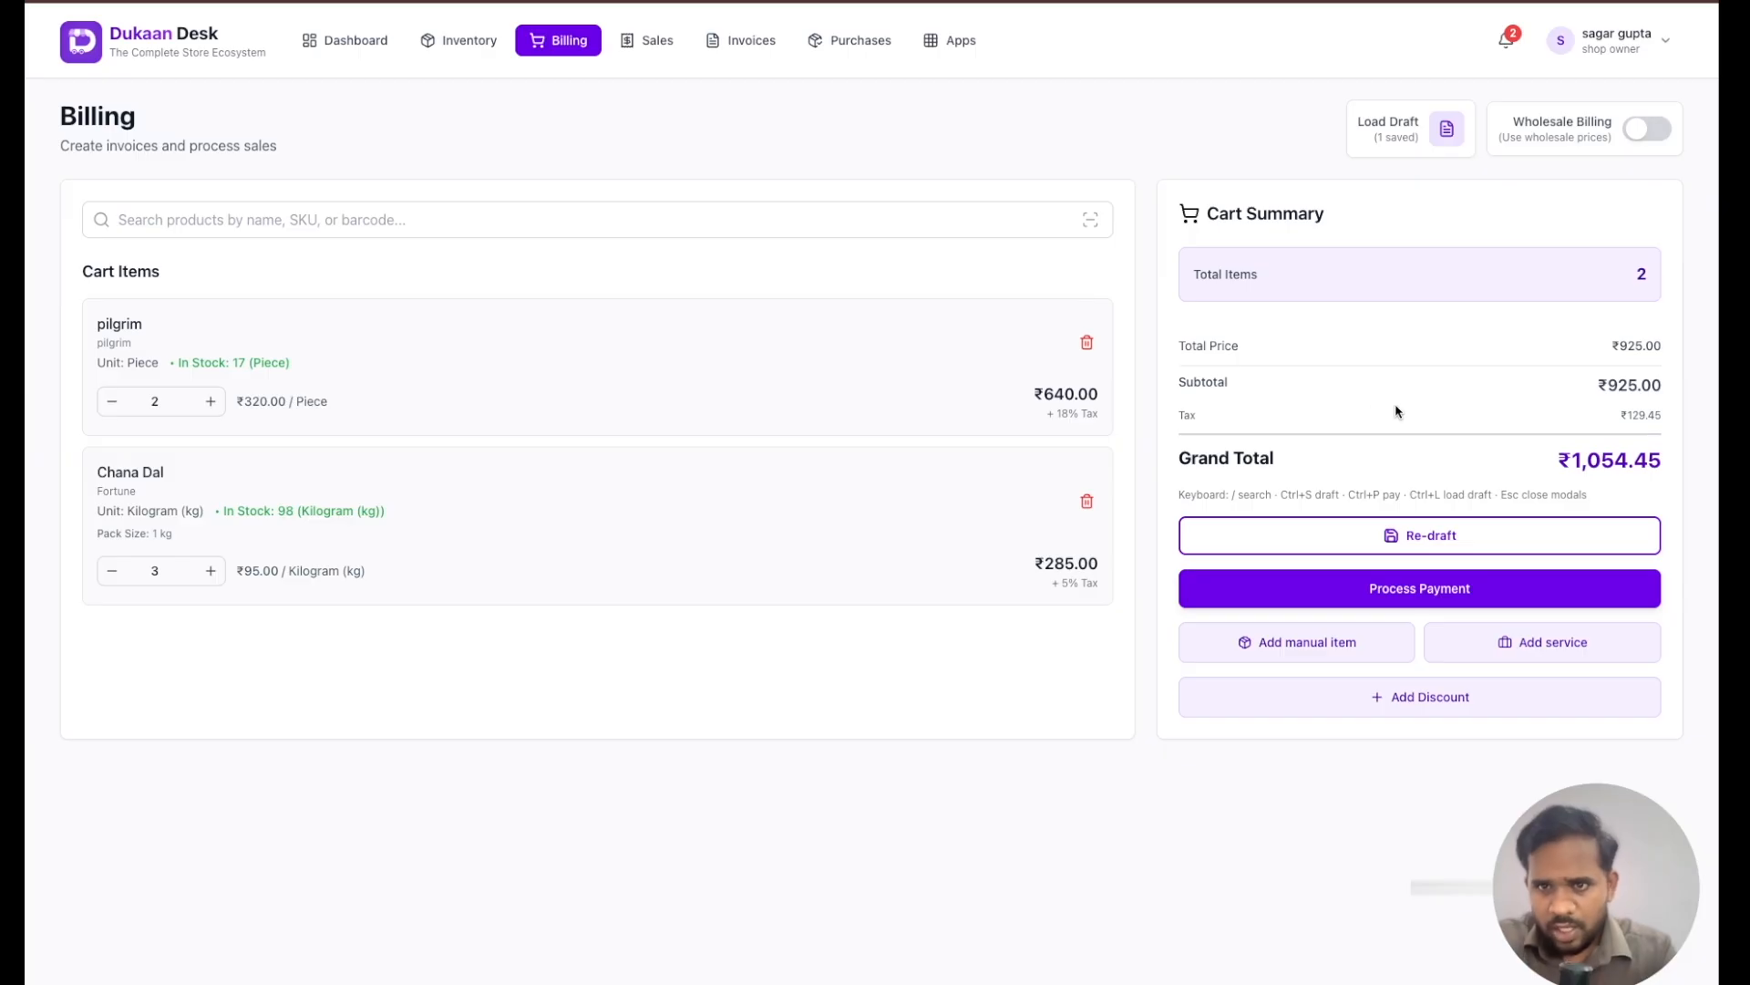
# - Add a manual item "hair serum" to the cart with quantity 2, unit price 200 and tax percentage 5
pyautogui.click(1281, 644)
pyautogui.click(757, 443)
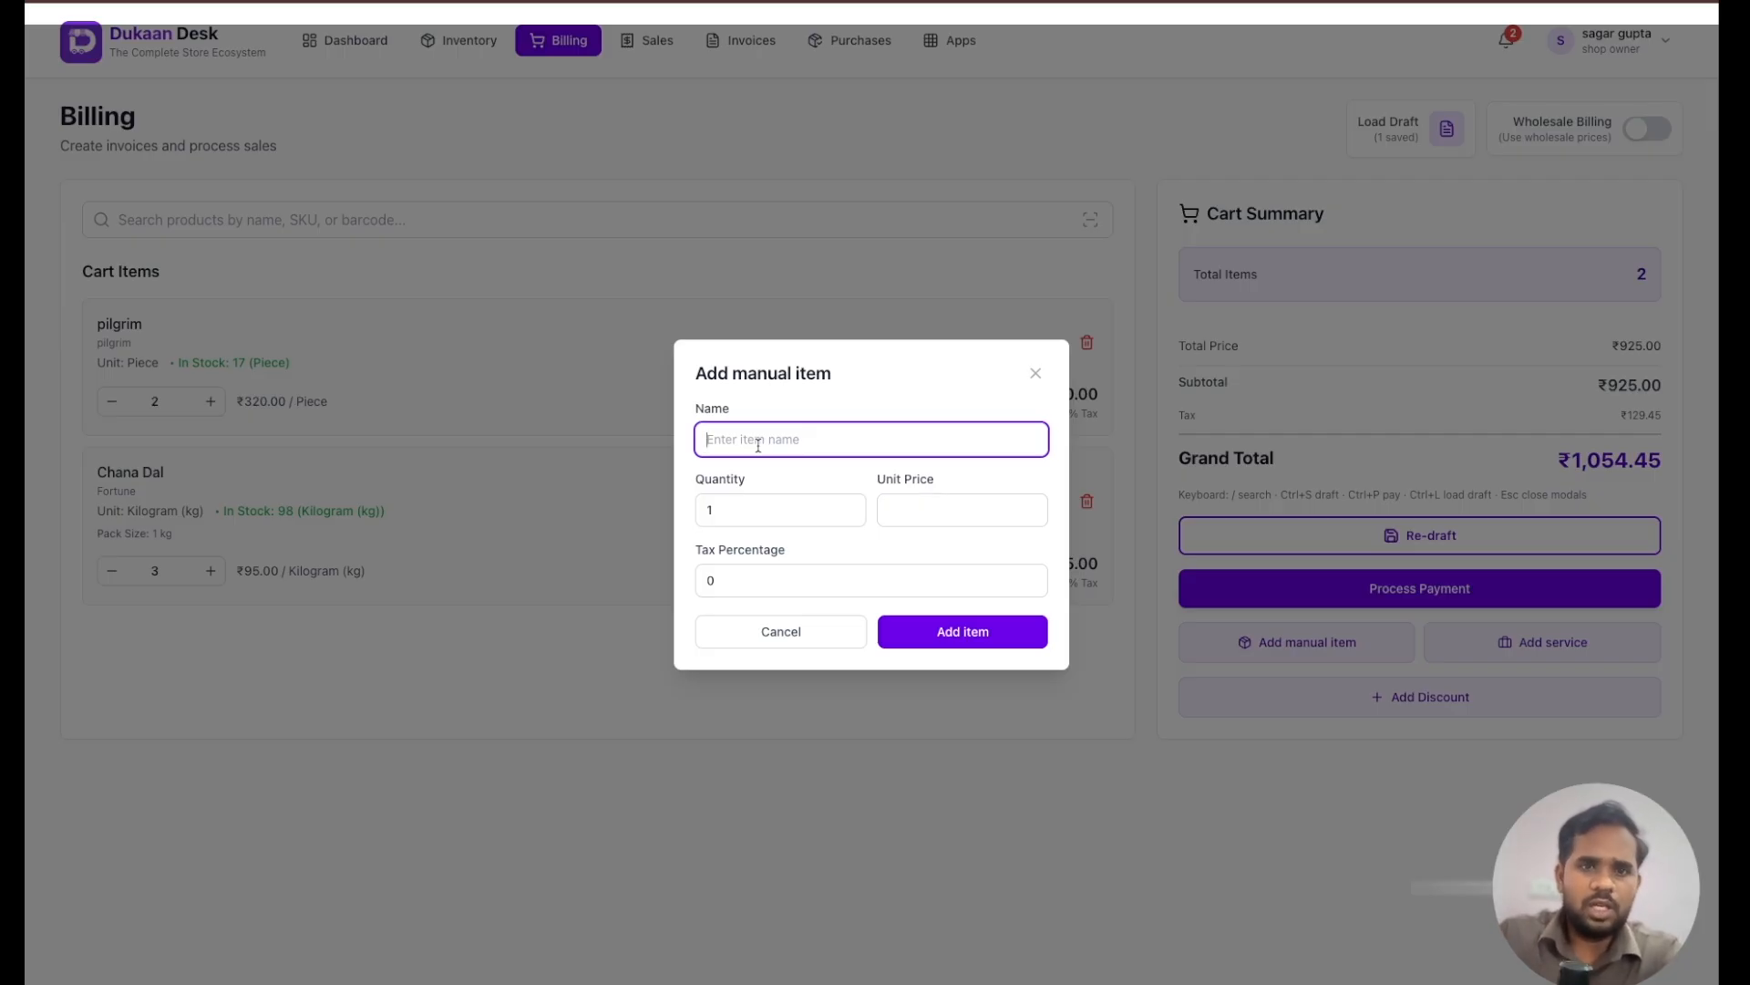
pyautogui.write('hai')
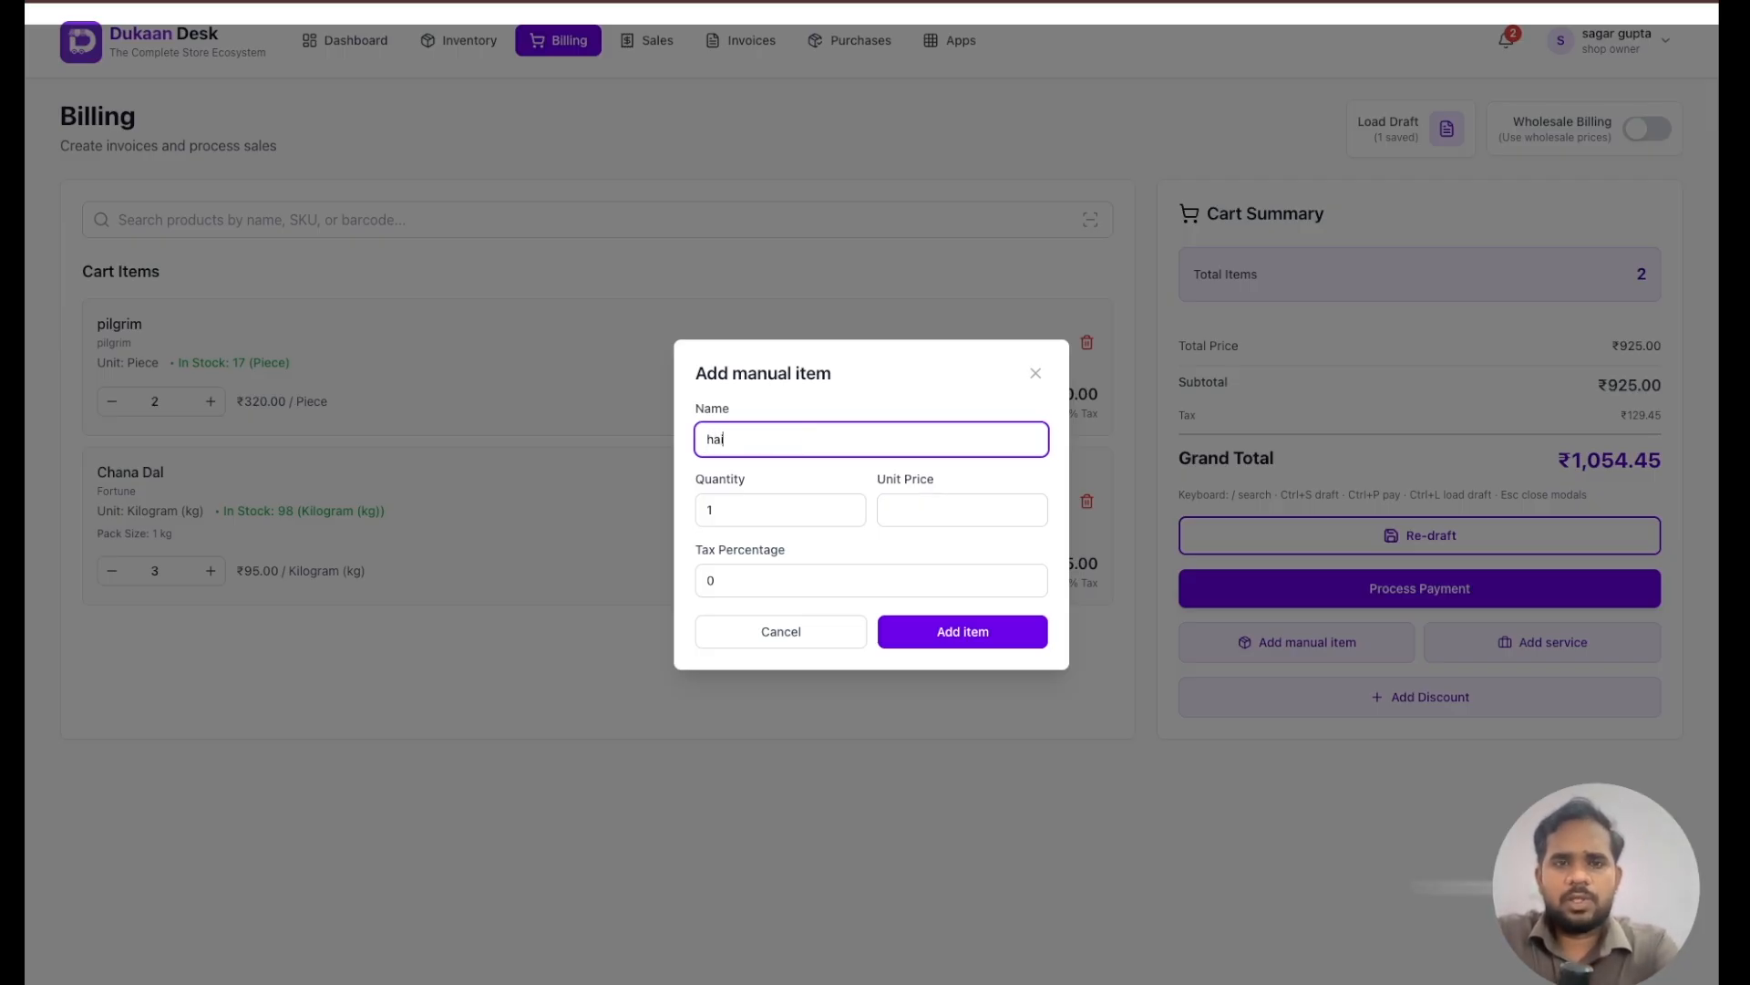
pyautogui.write('r serum')
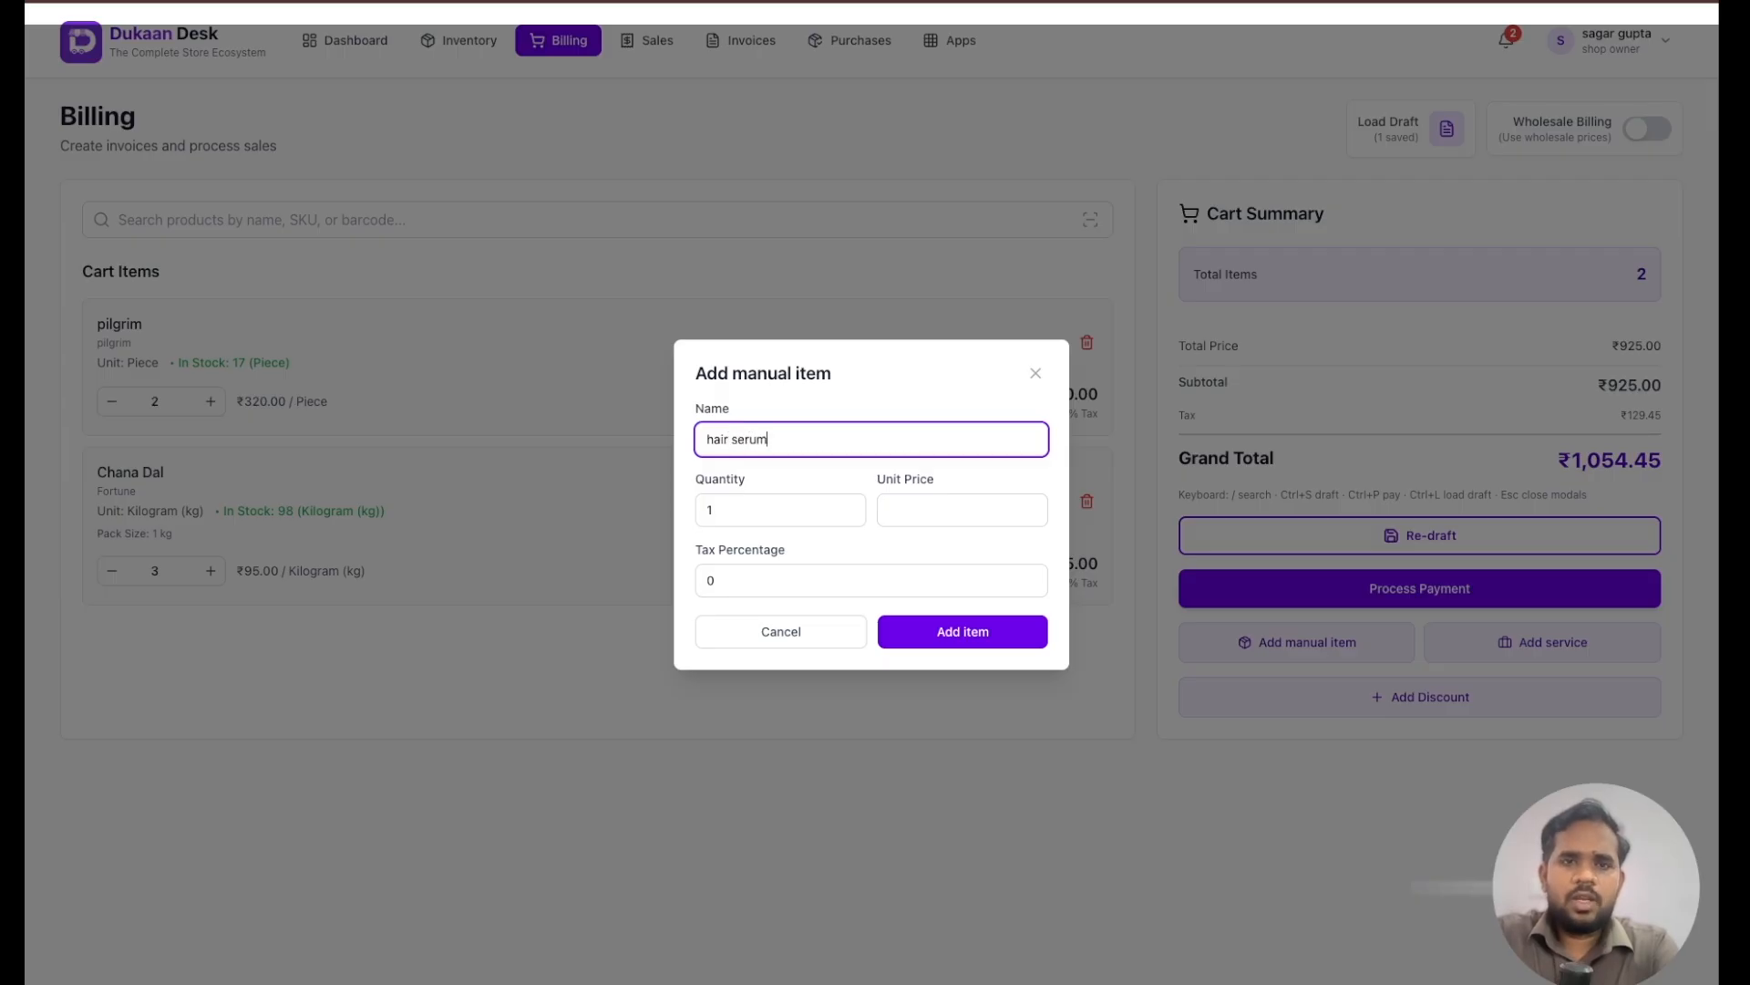
pyautogui.click(724, 512)
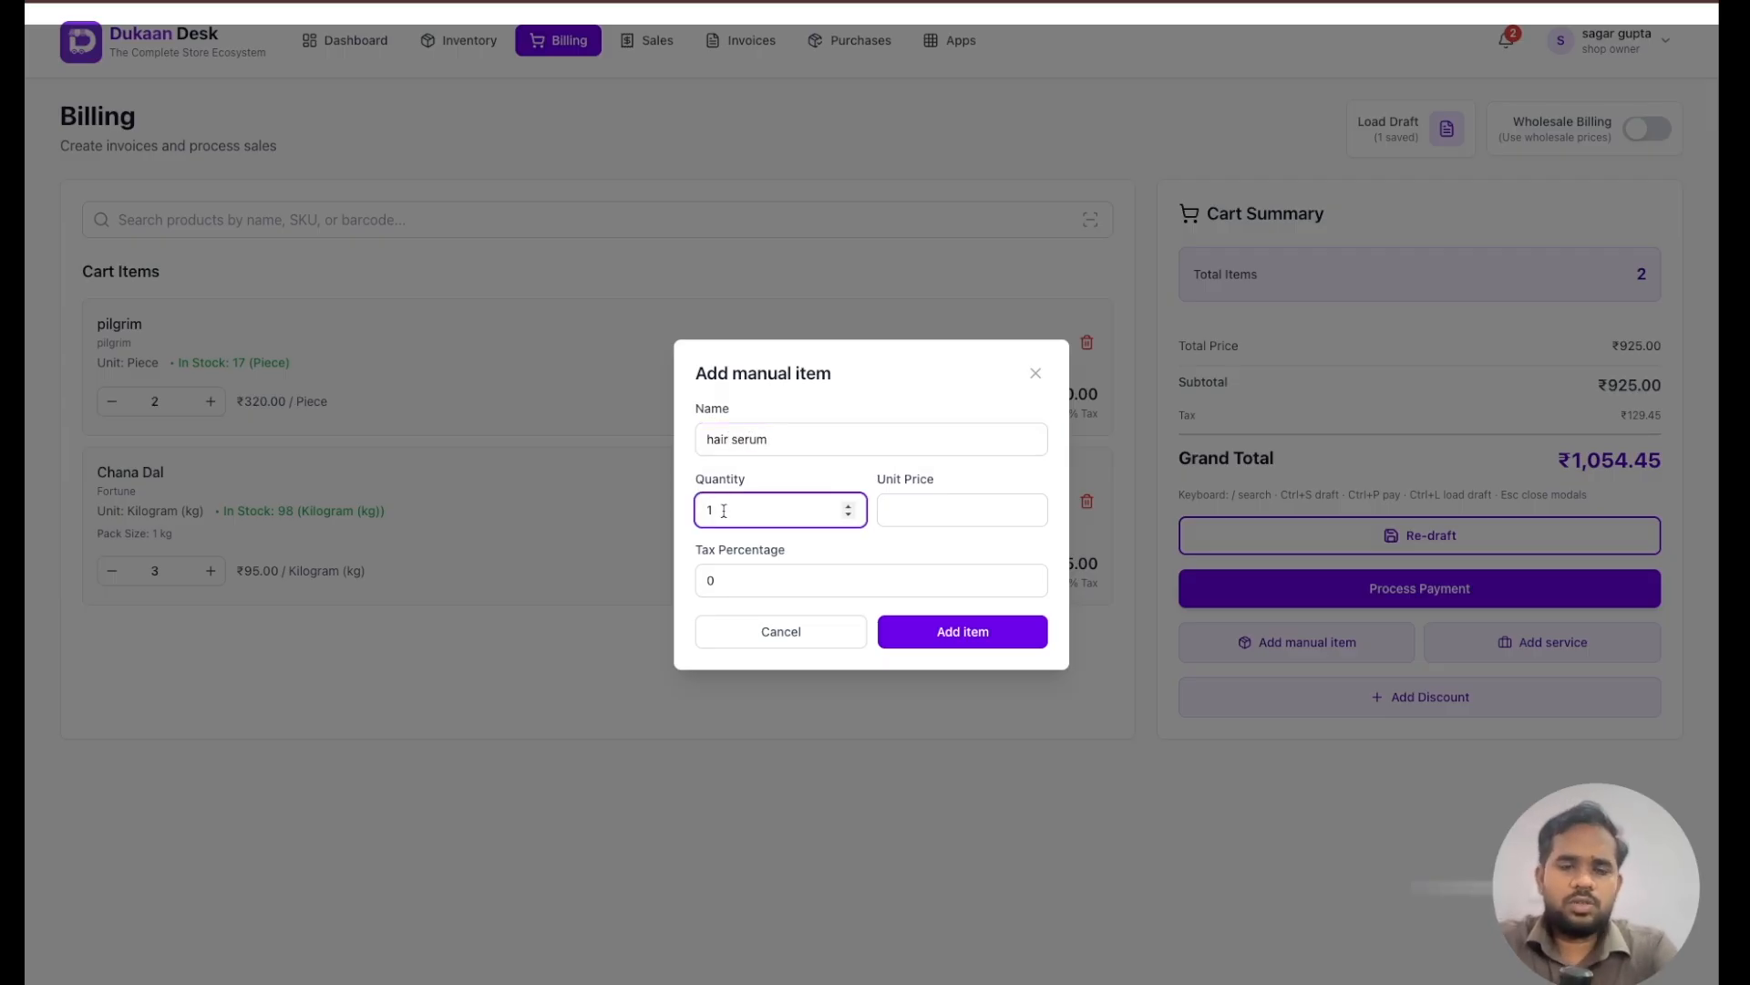
pyautogui.write('2')
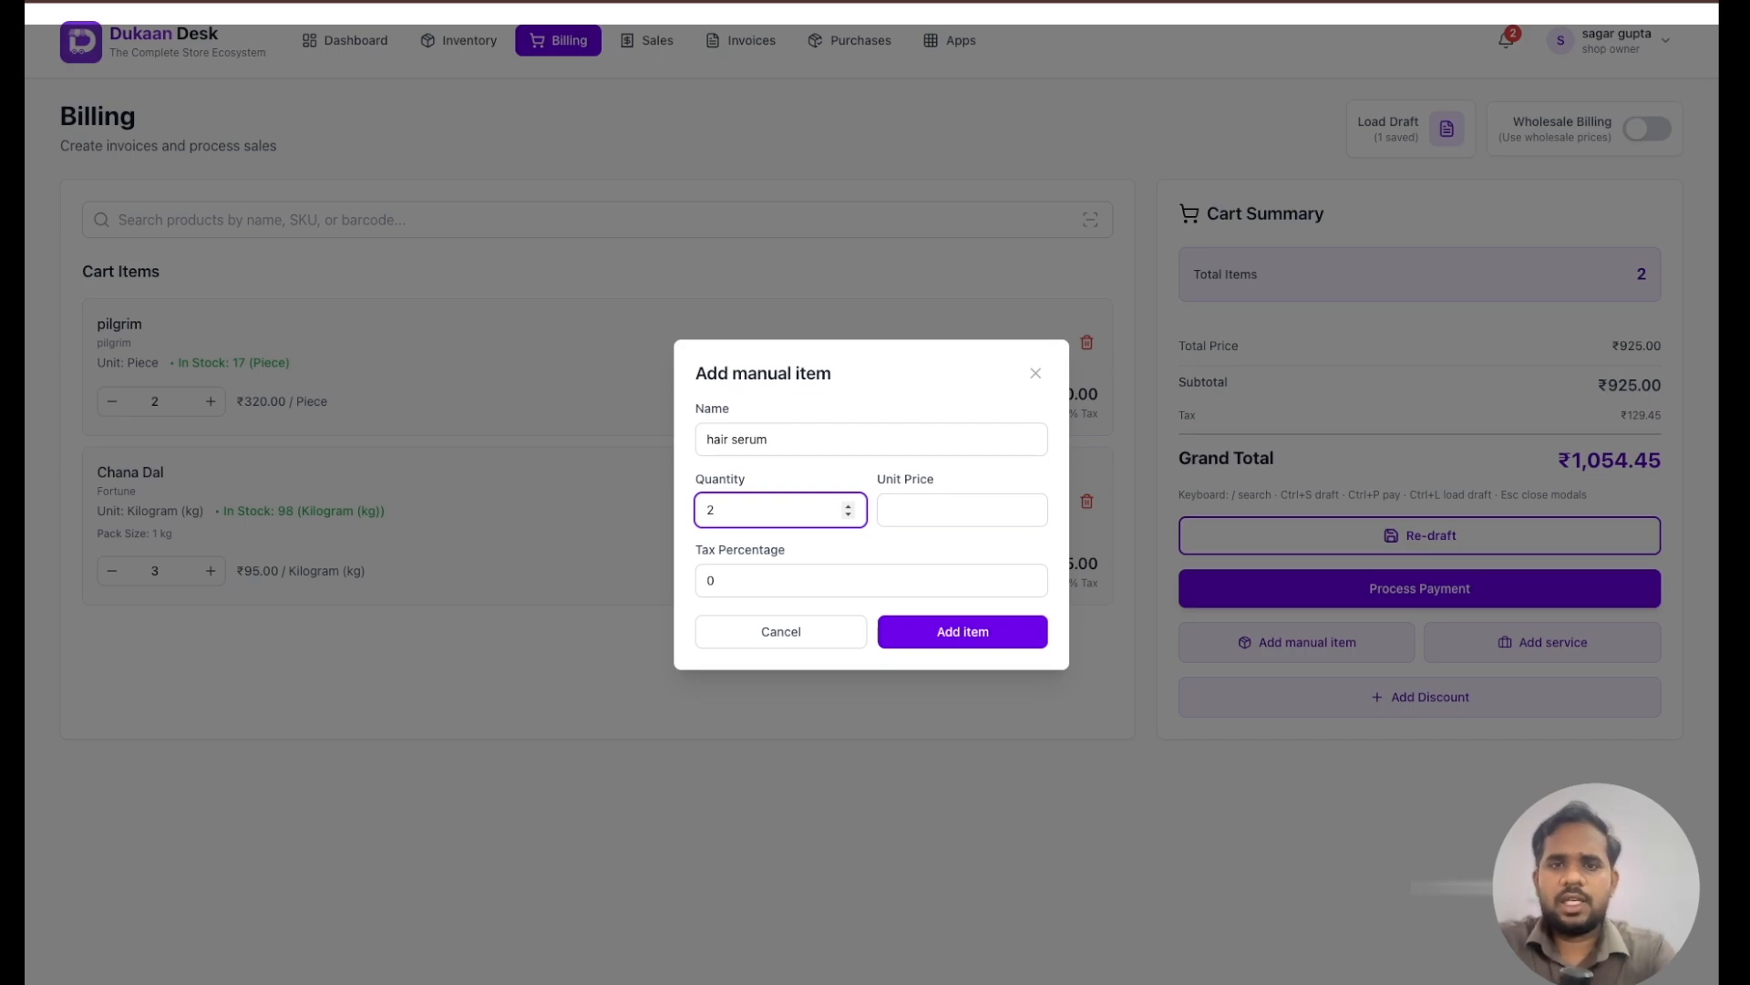
pyautogui.click(926, 510)
pyautogui.write('200')
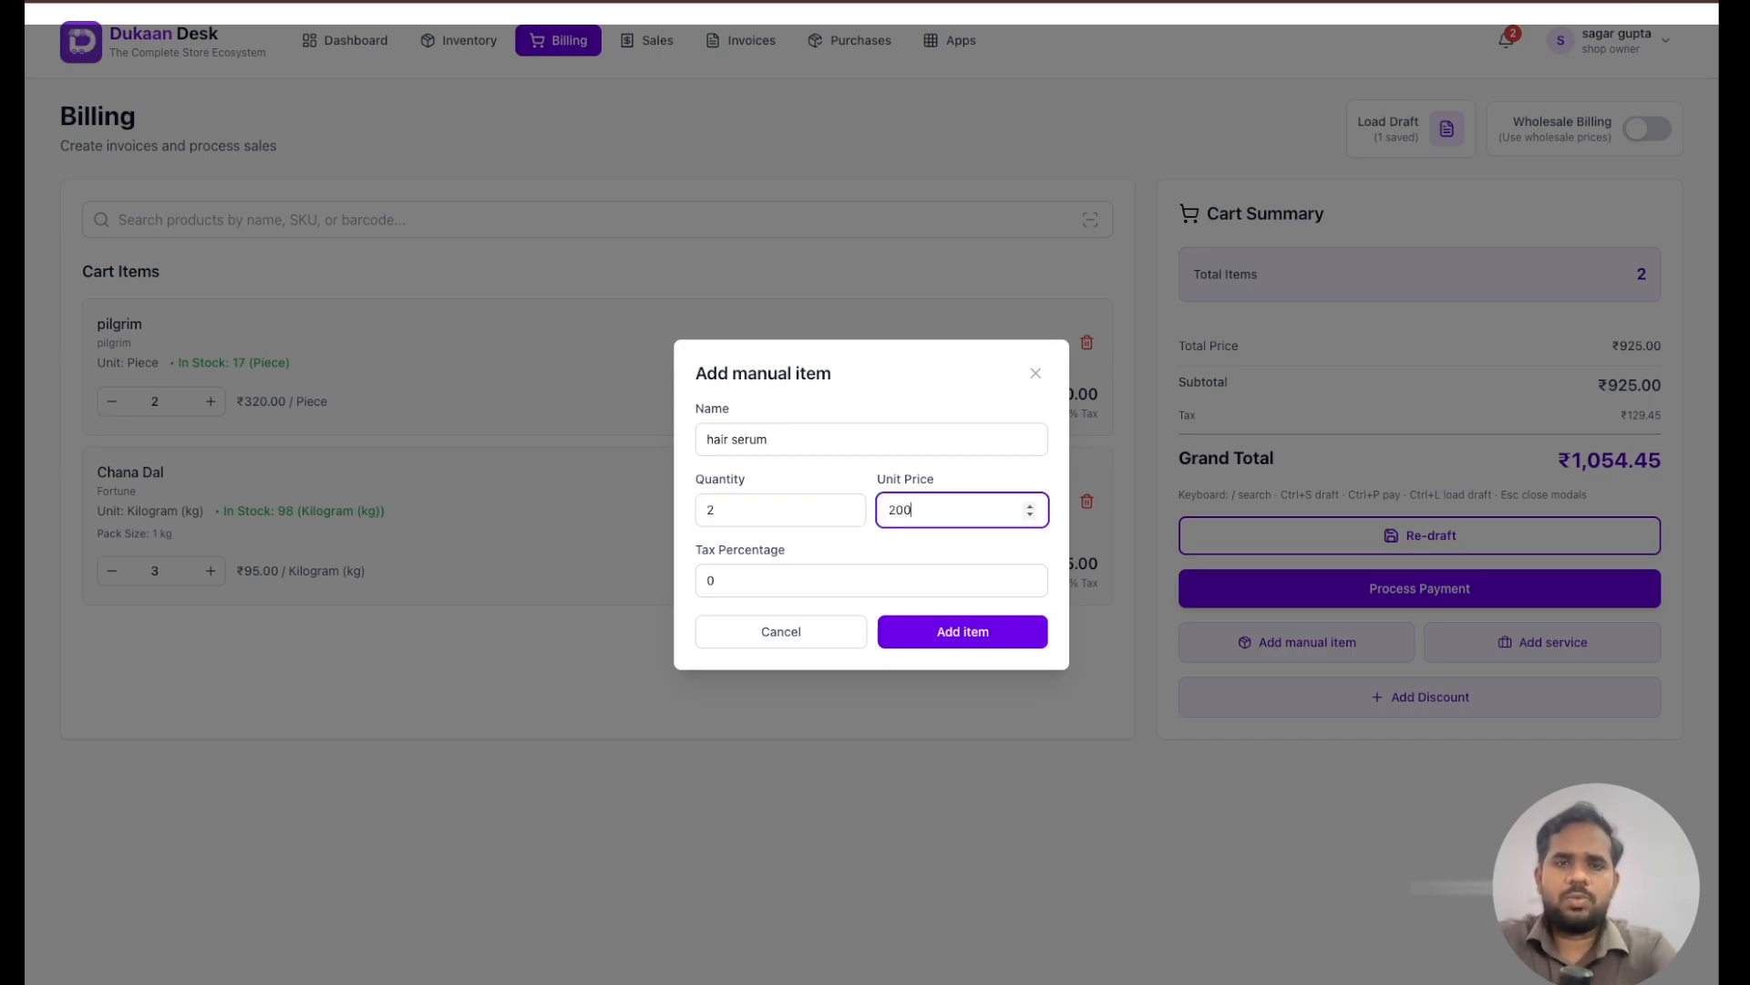
pyautogui.click(853, 577)
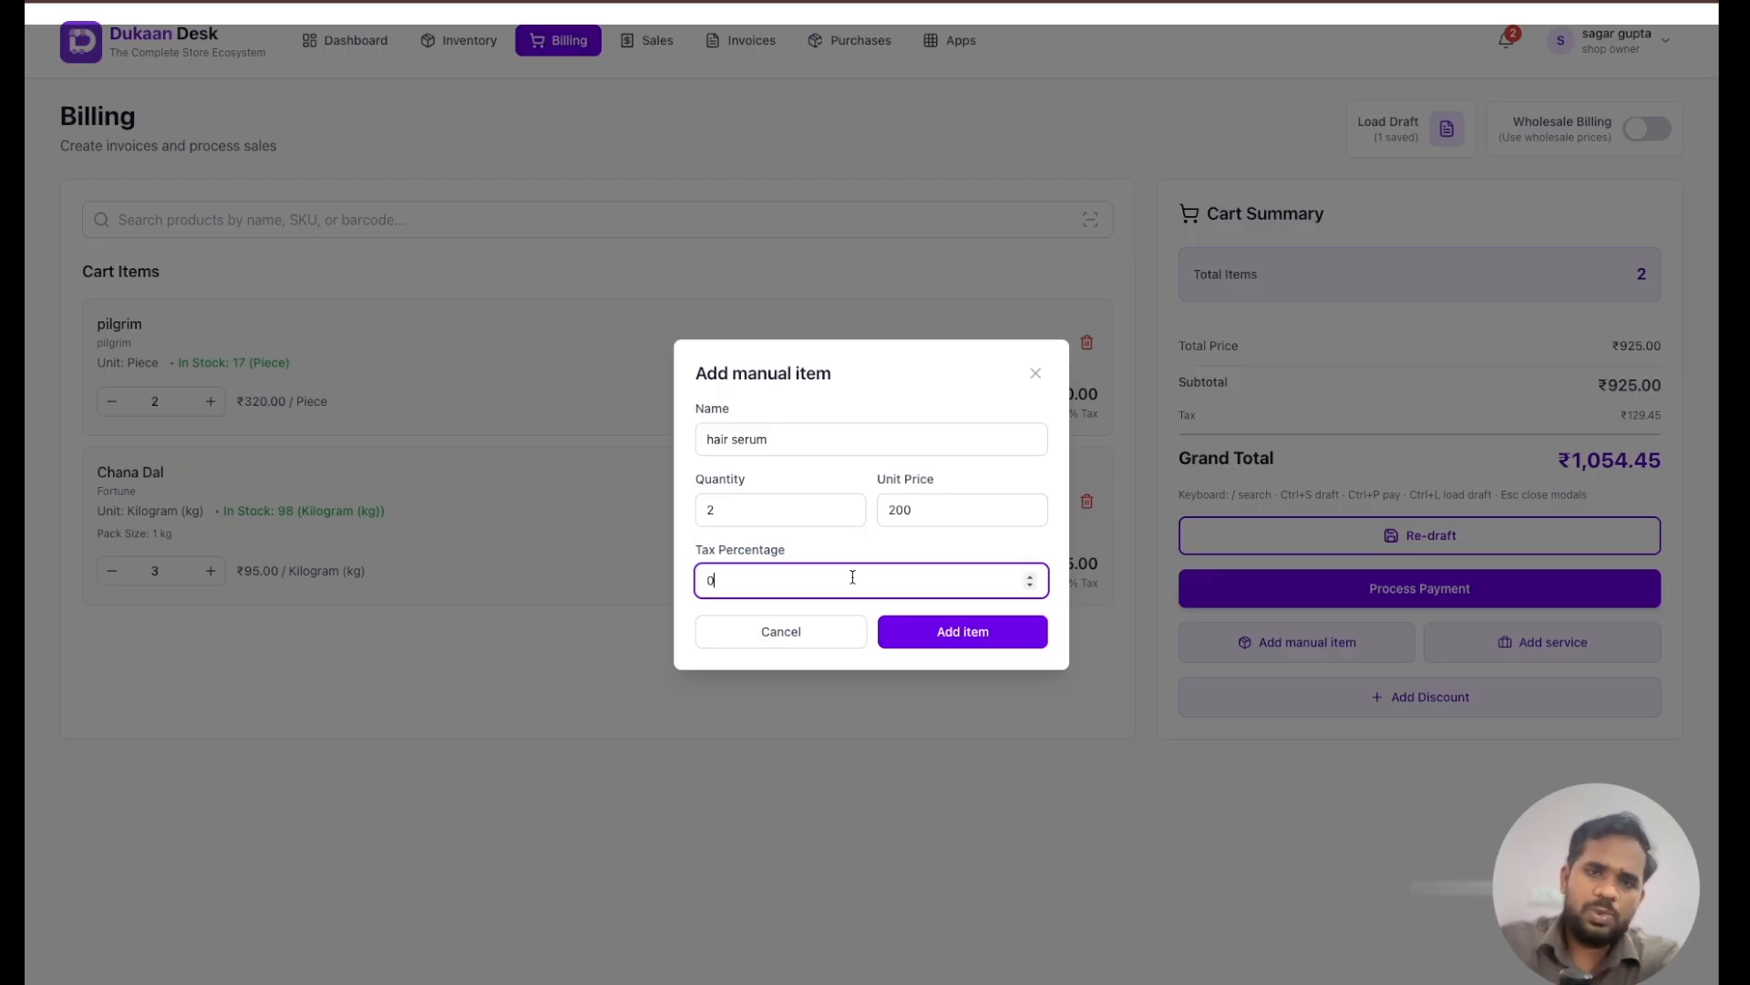
pyautogui.press('BackSpace')
pyautogui.write('5')
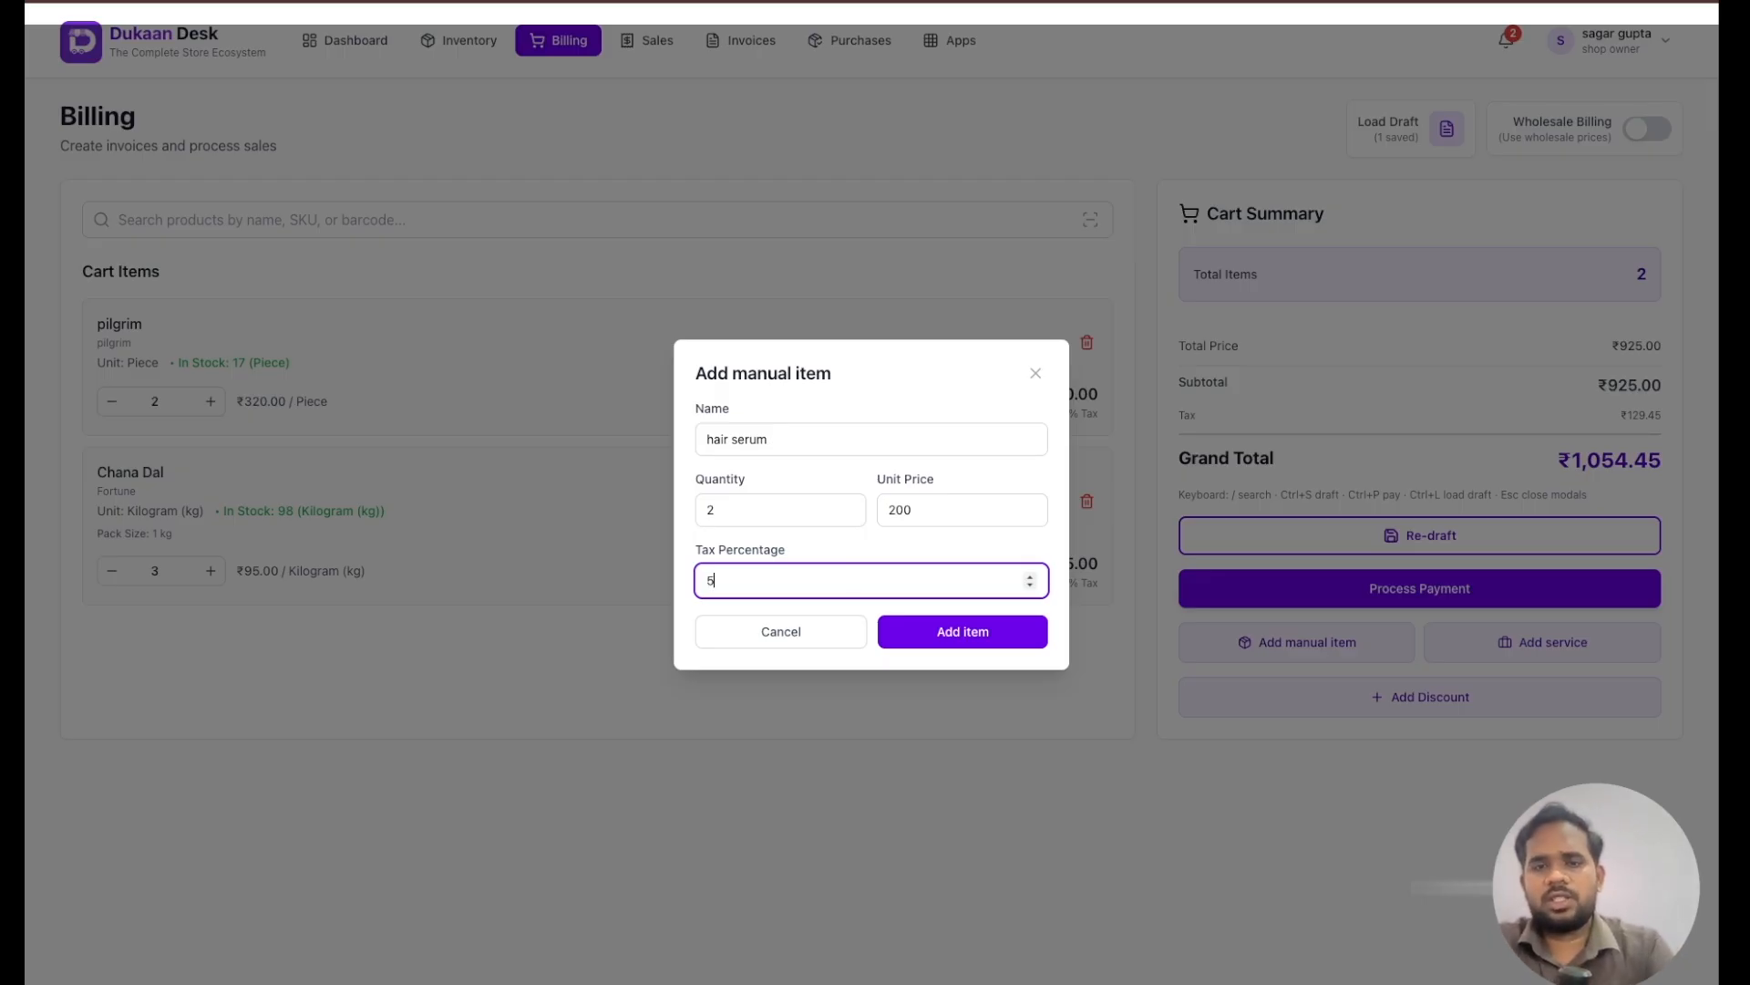
pyautogui.click(921, 638)
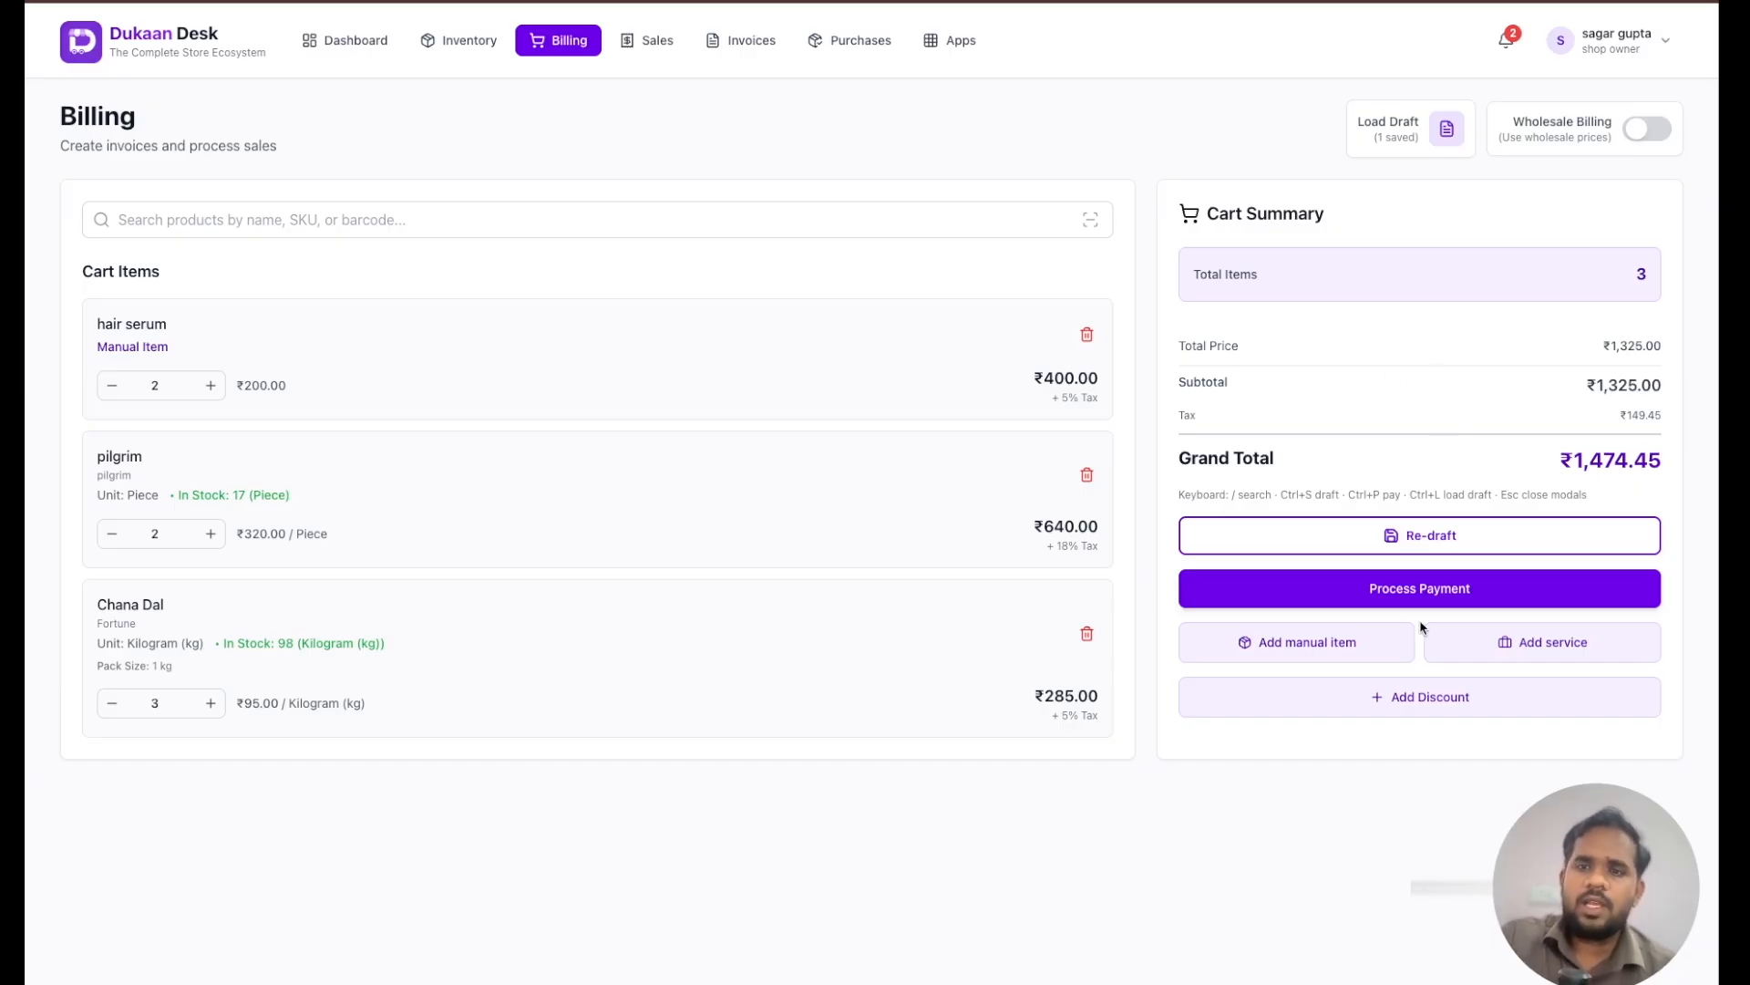
# - Add a Delivery service charge of 20 to the cart, leaving it non-taxable
pyautogui.click(1488, 654)
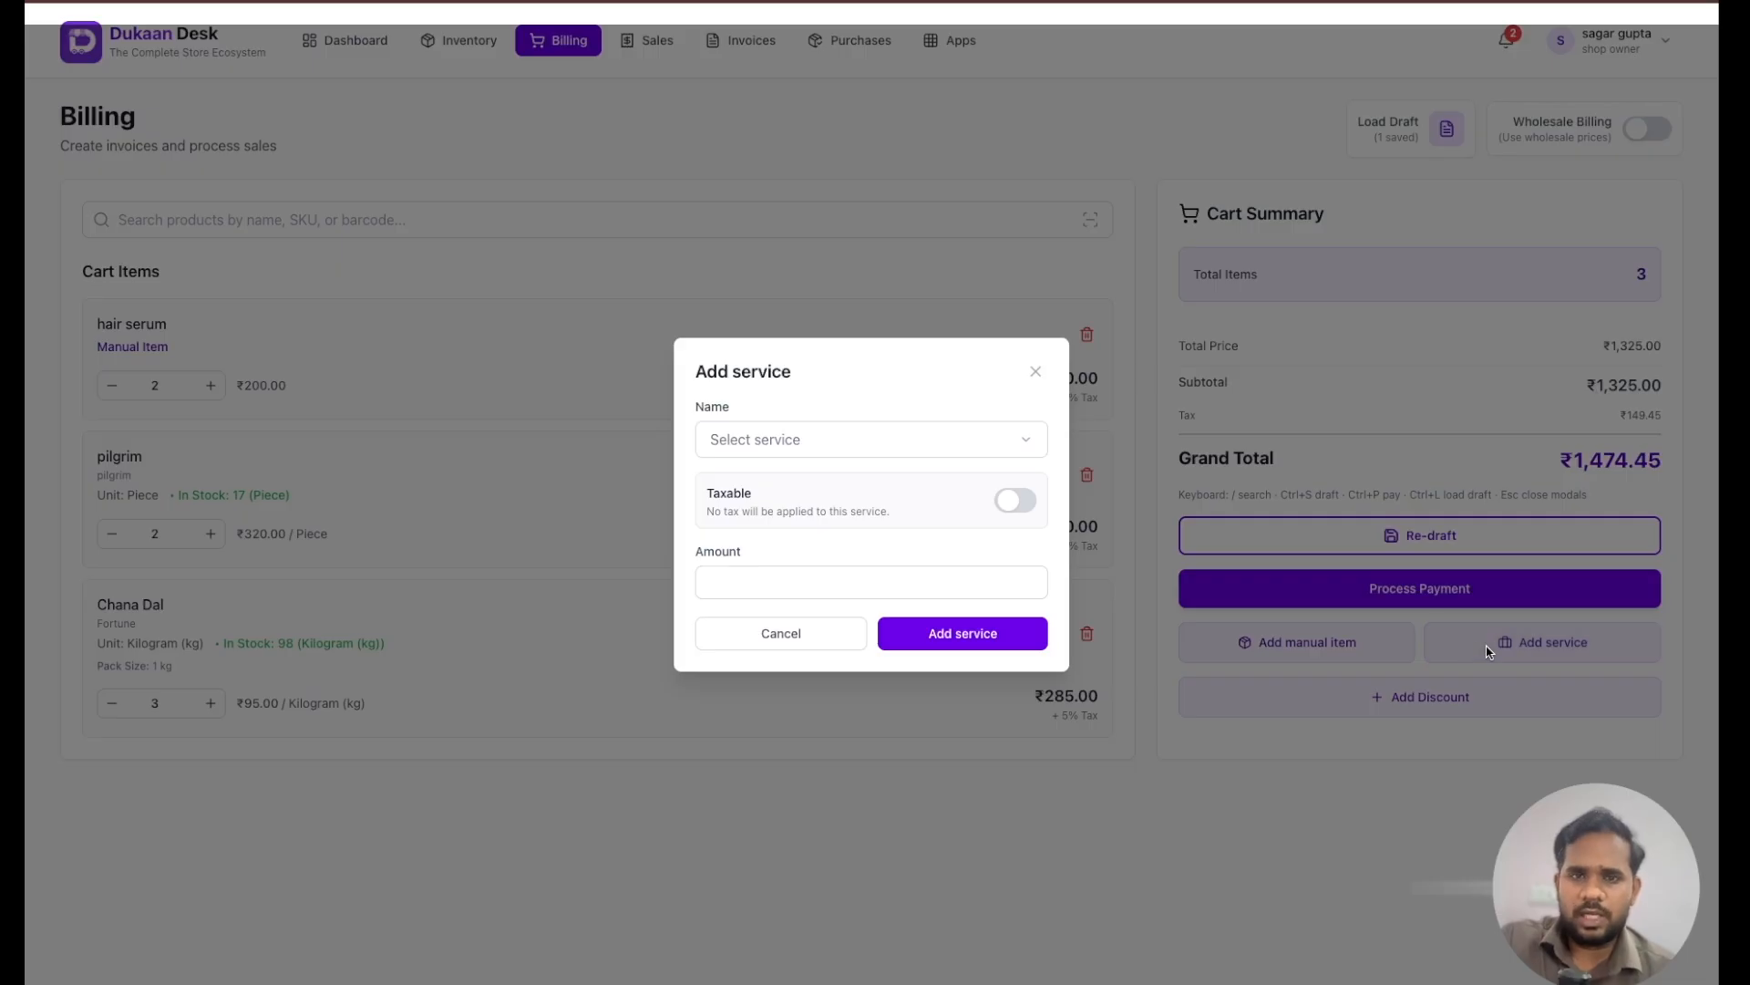
pyautogui.click(983, 443)
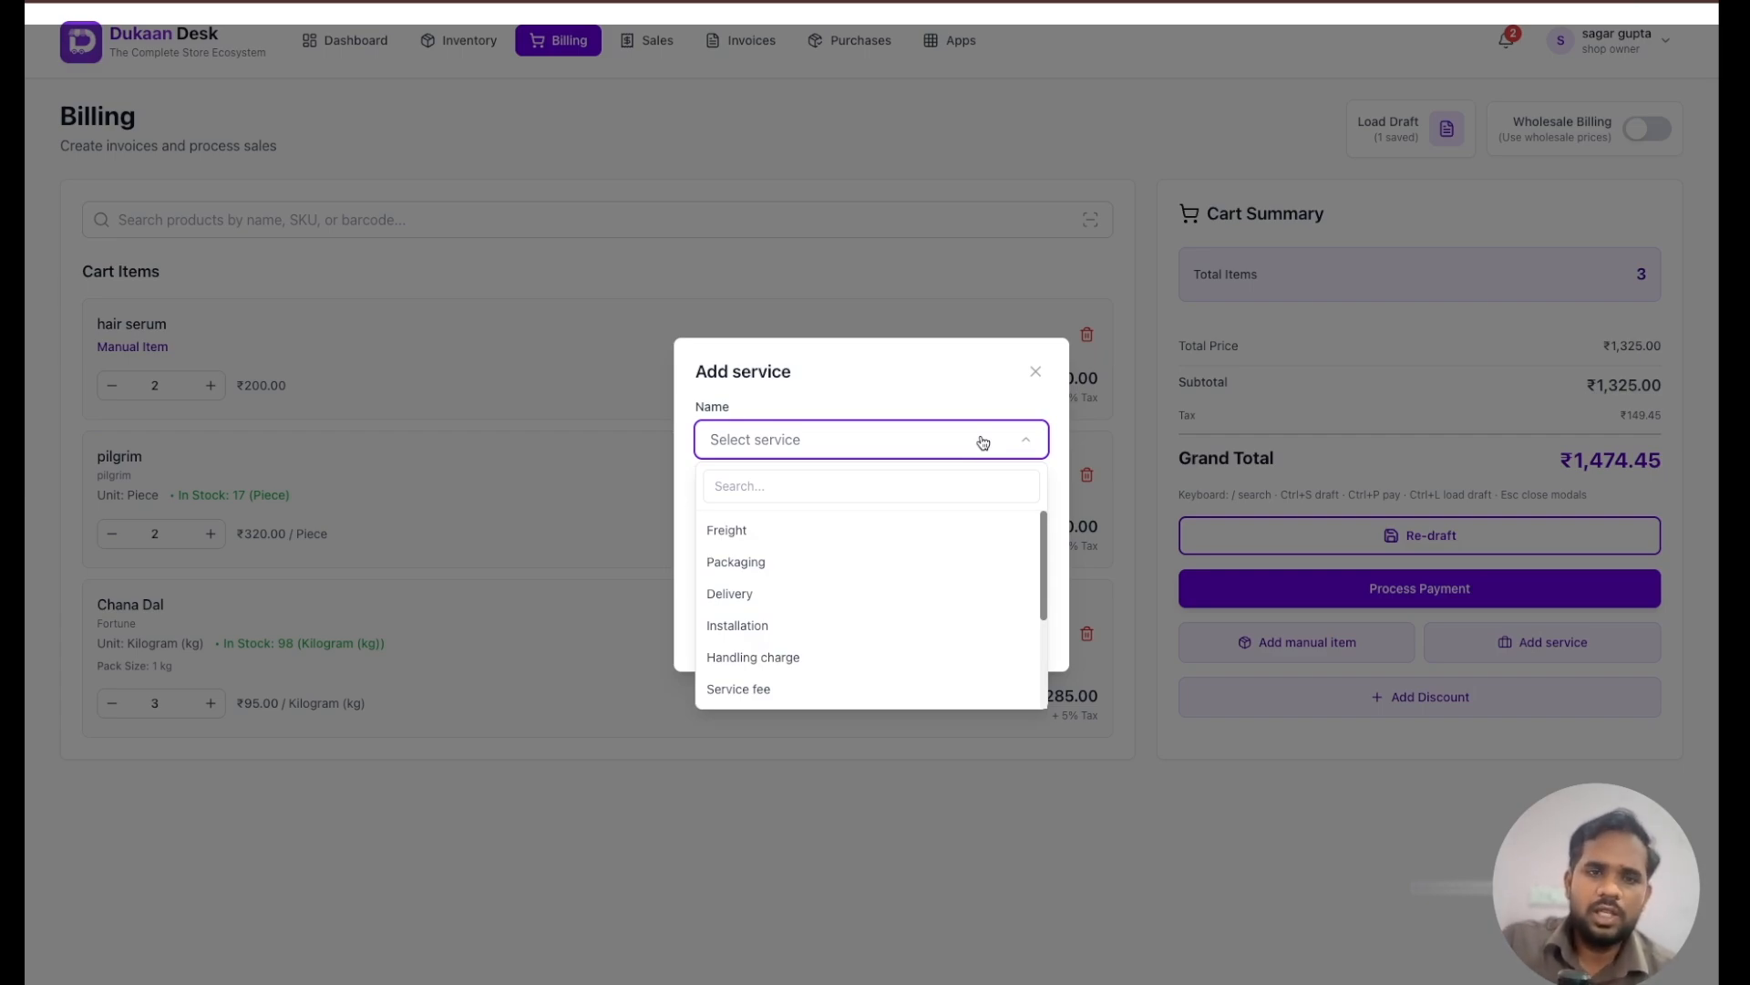
pyautogui.click(777, 594)
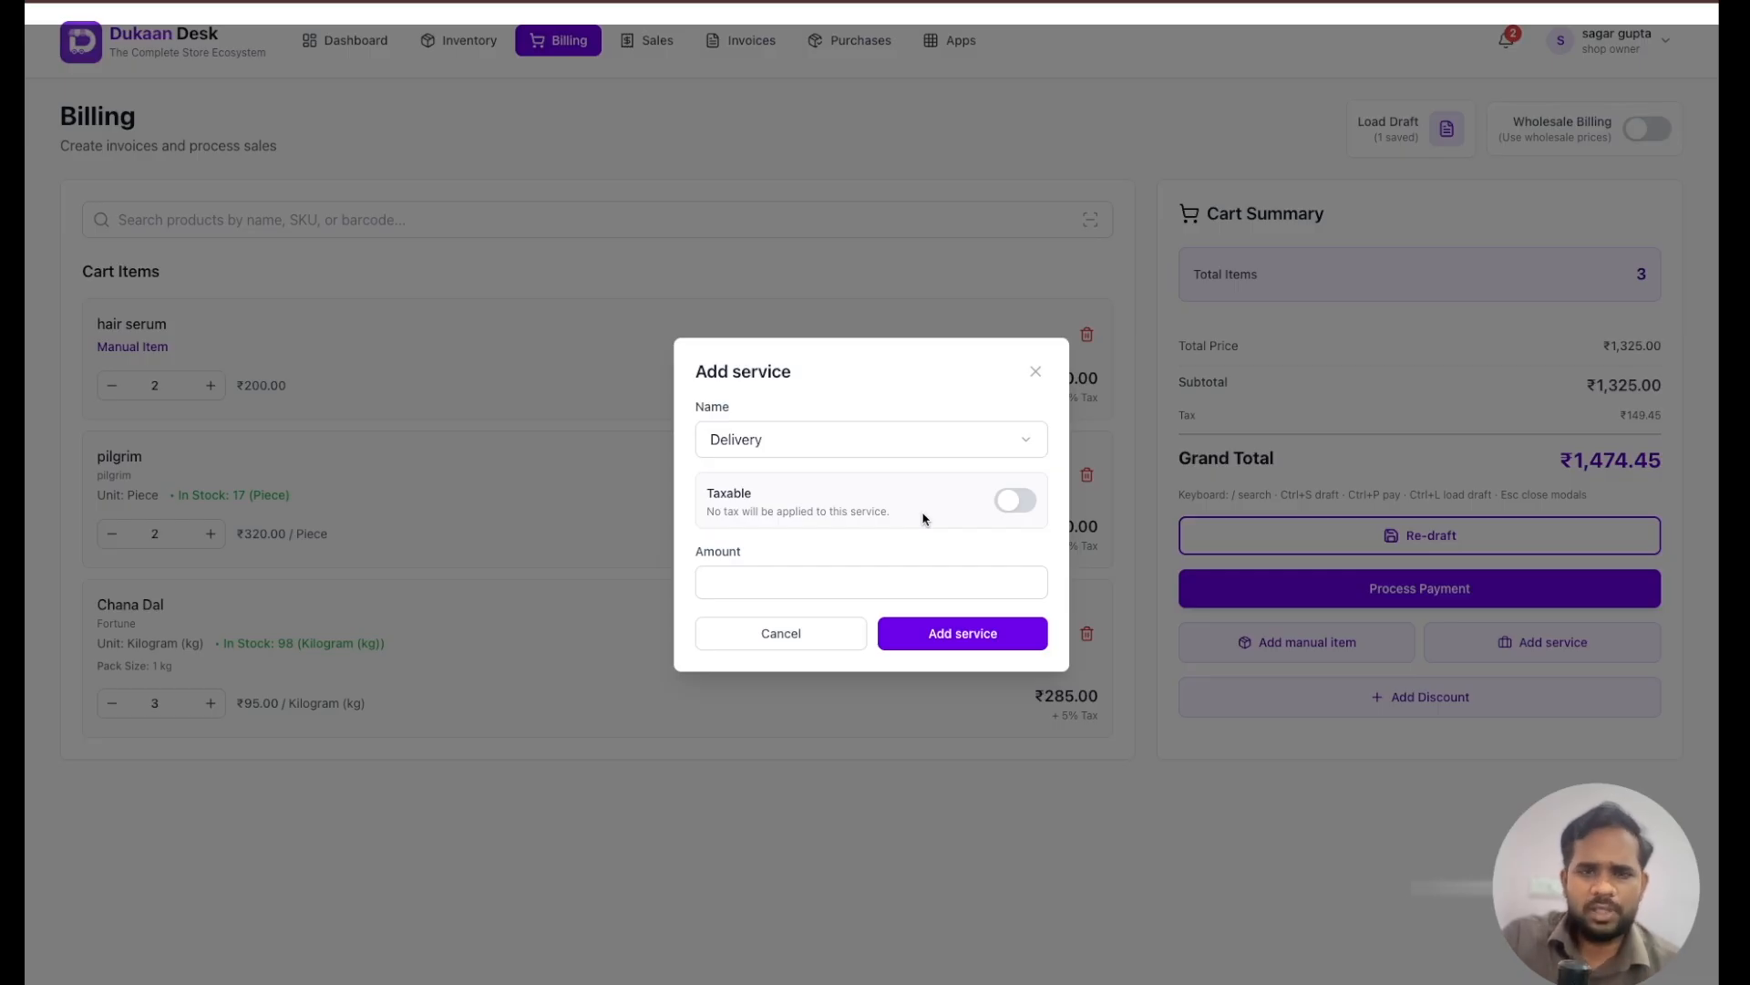
pyautogui.click(1021, 502)
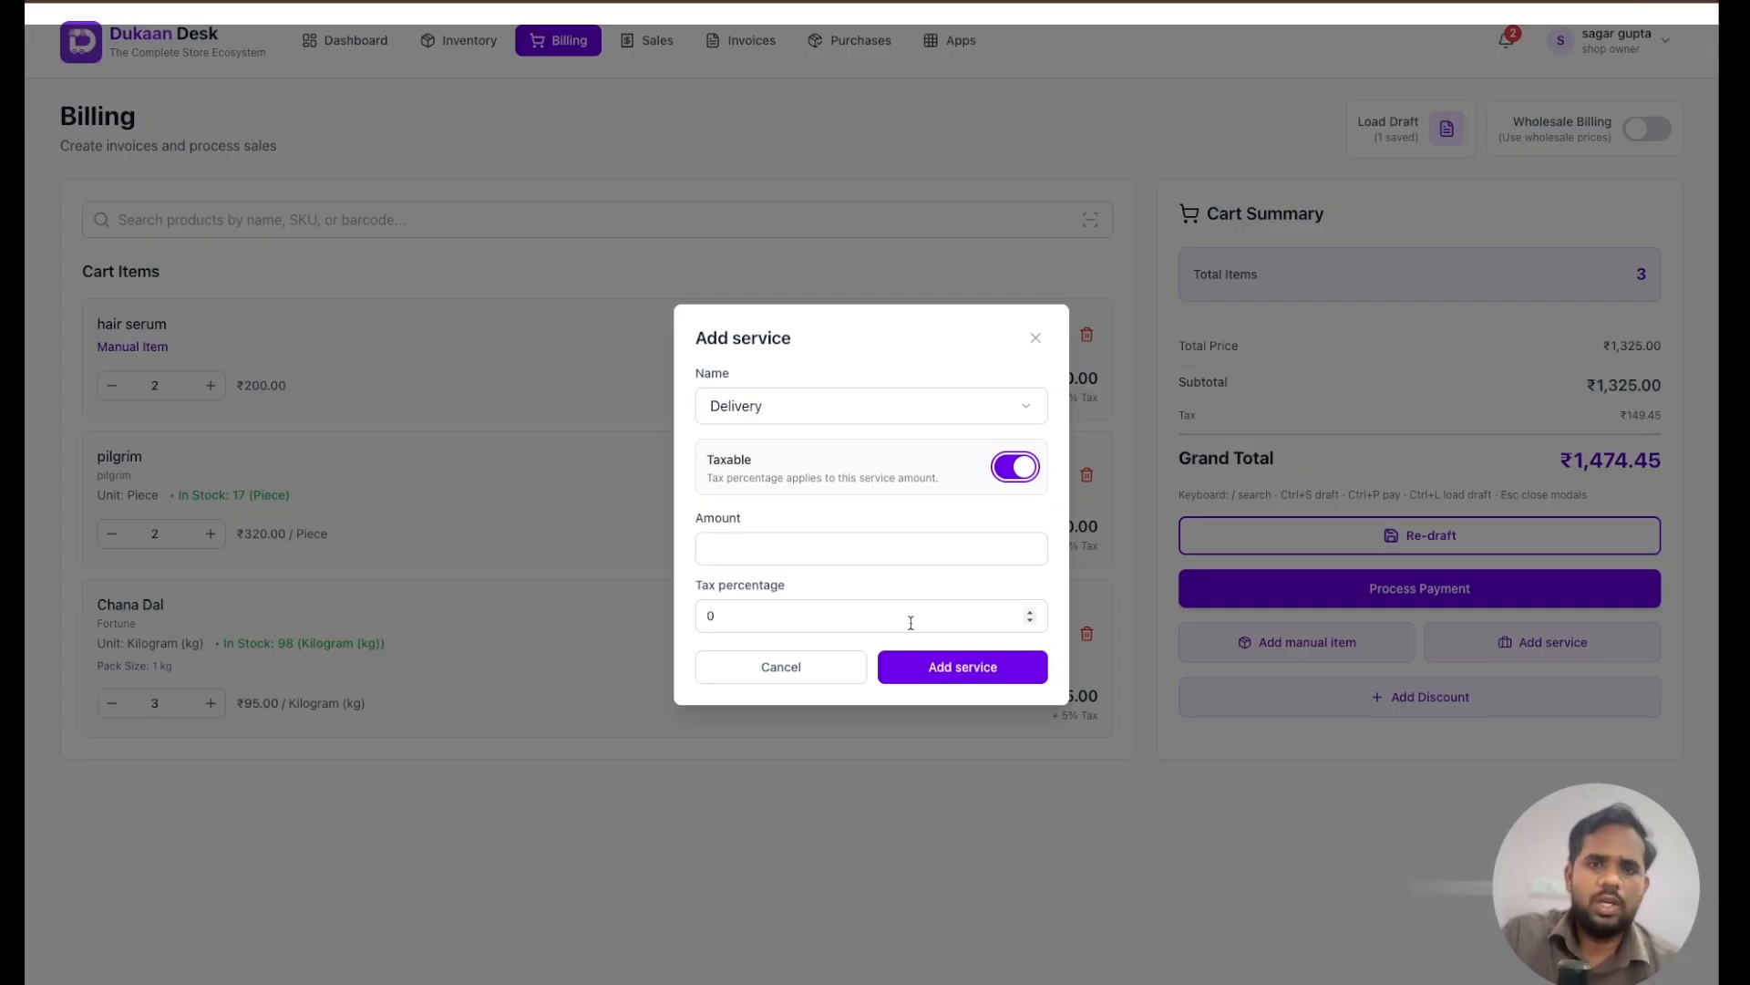
pyautogui.click(866, 615)
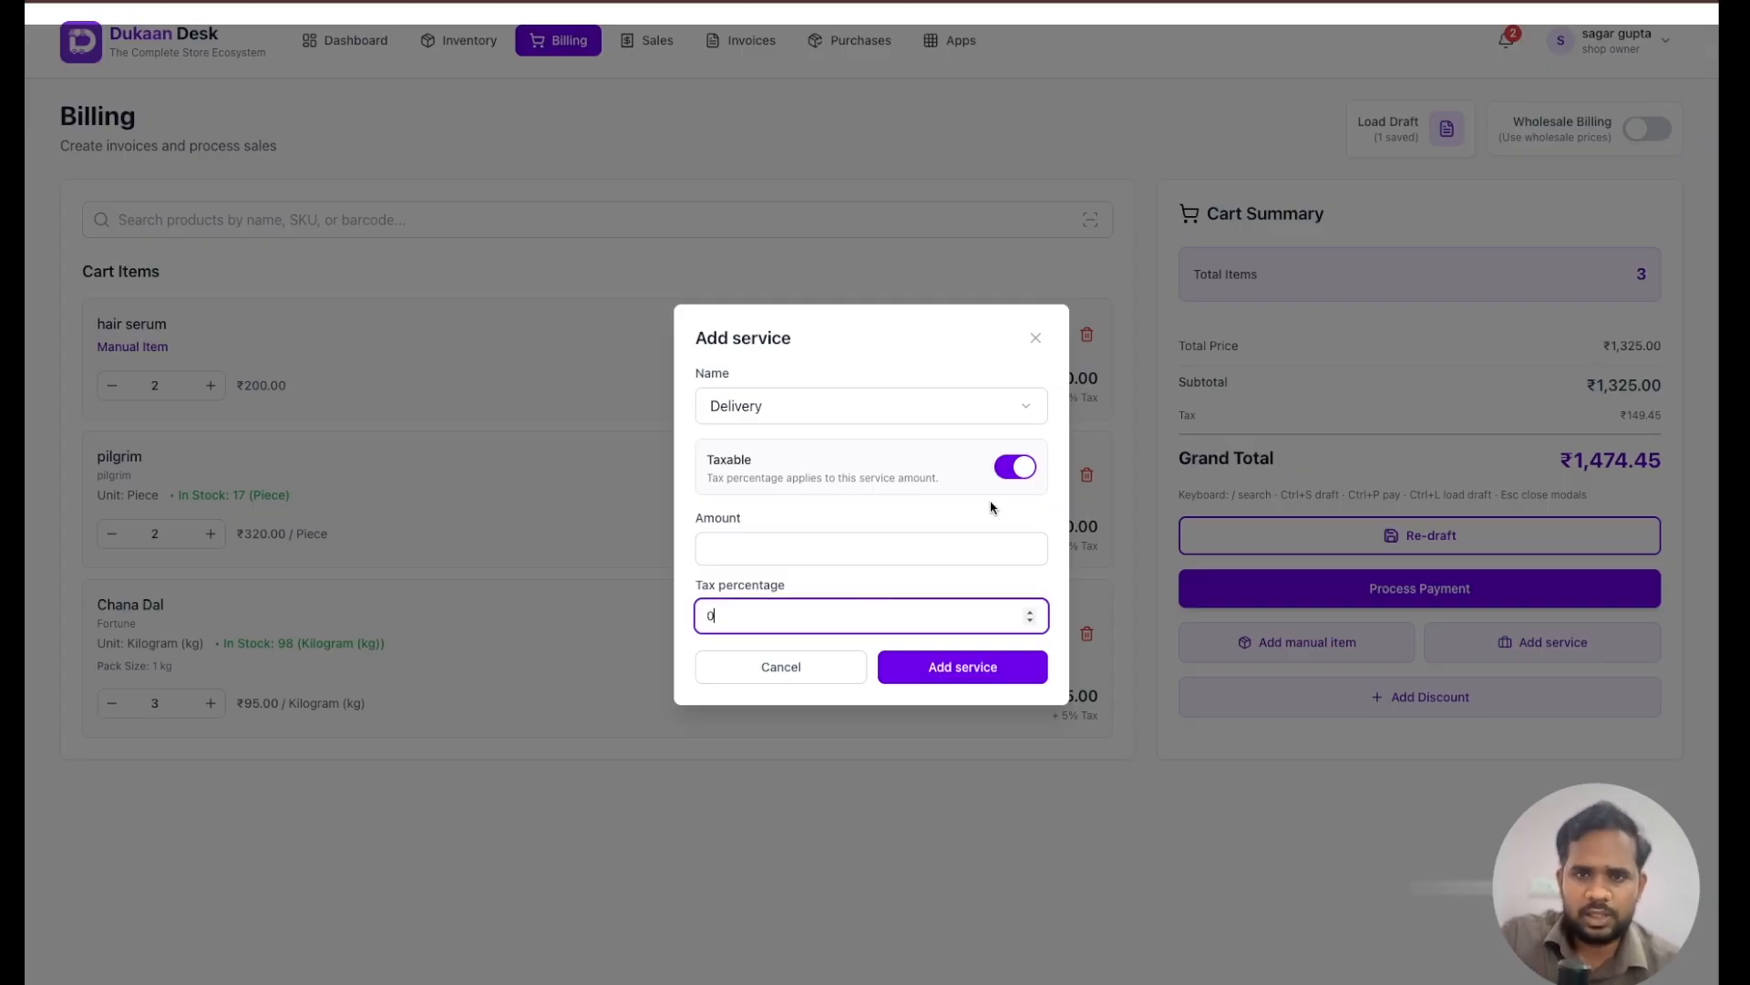
pyautogui.click(1010, 471)
pyautogui.click(867, 572)
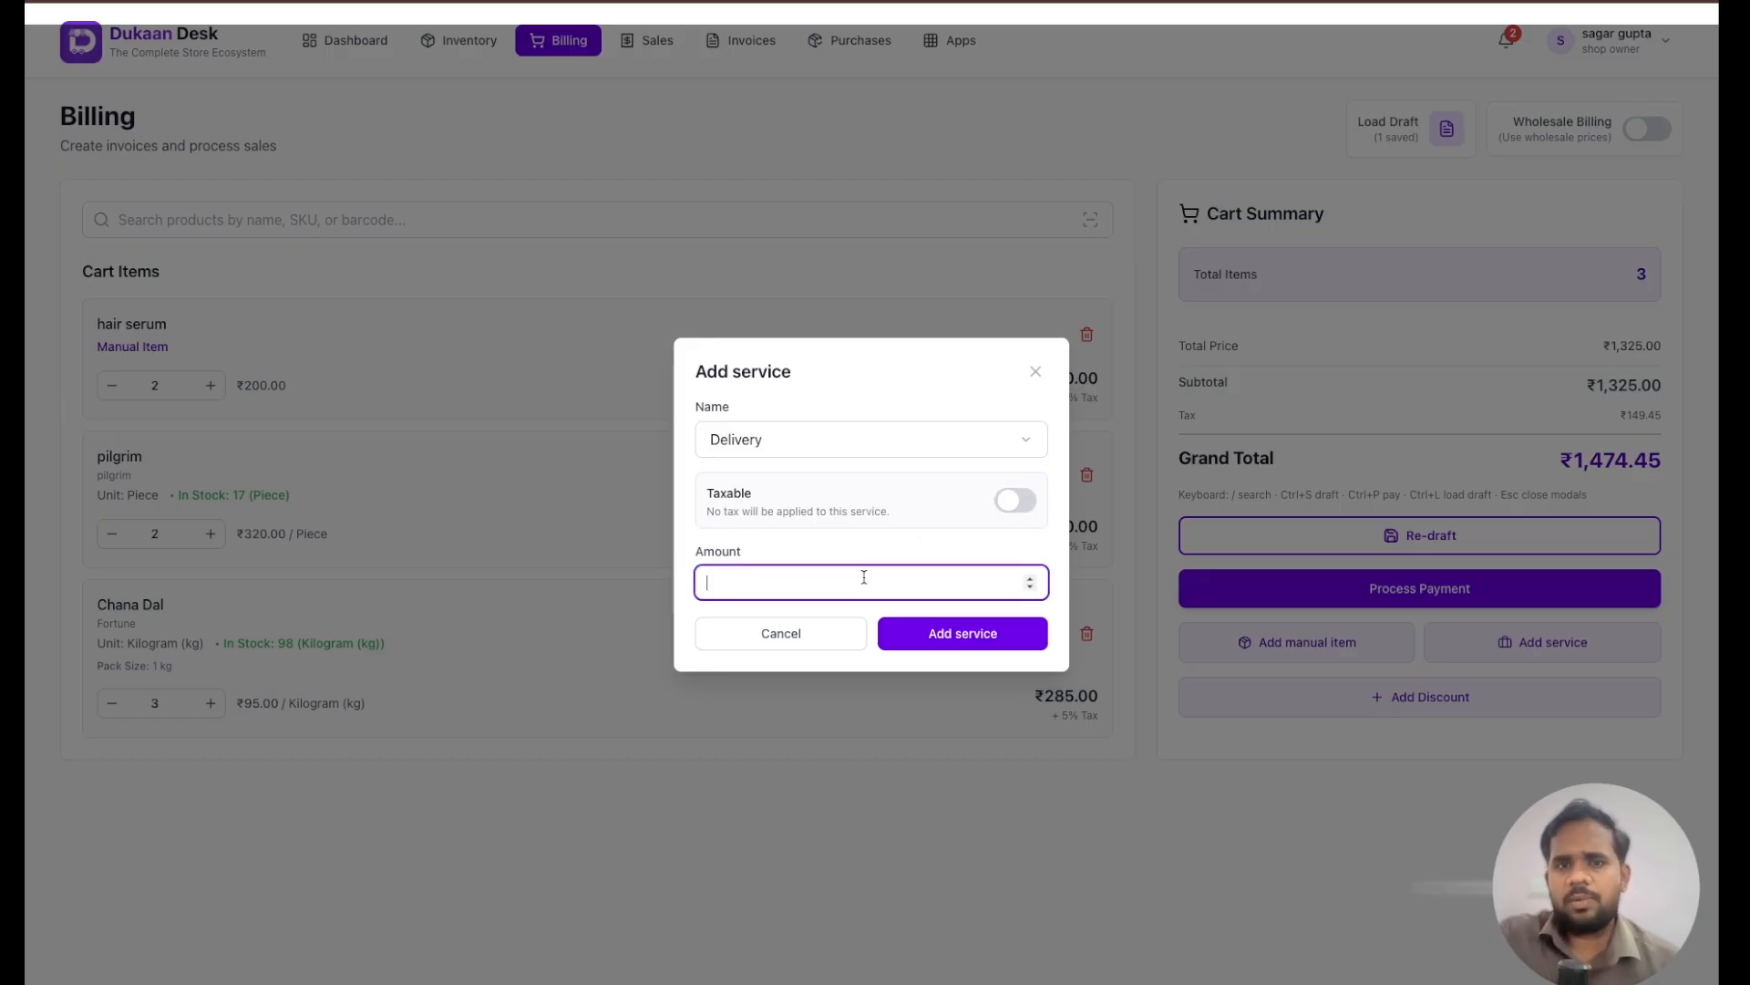
pyautogui.write('20')
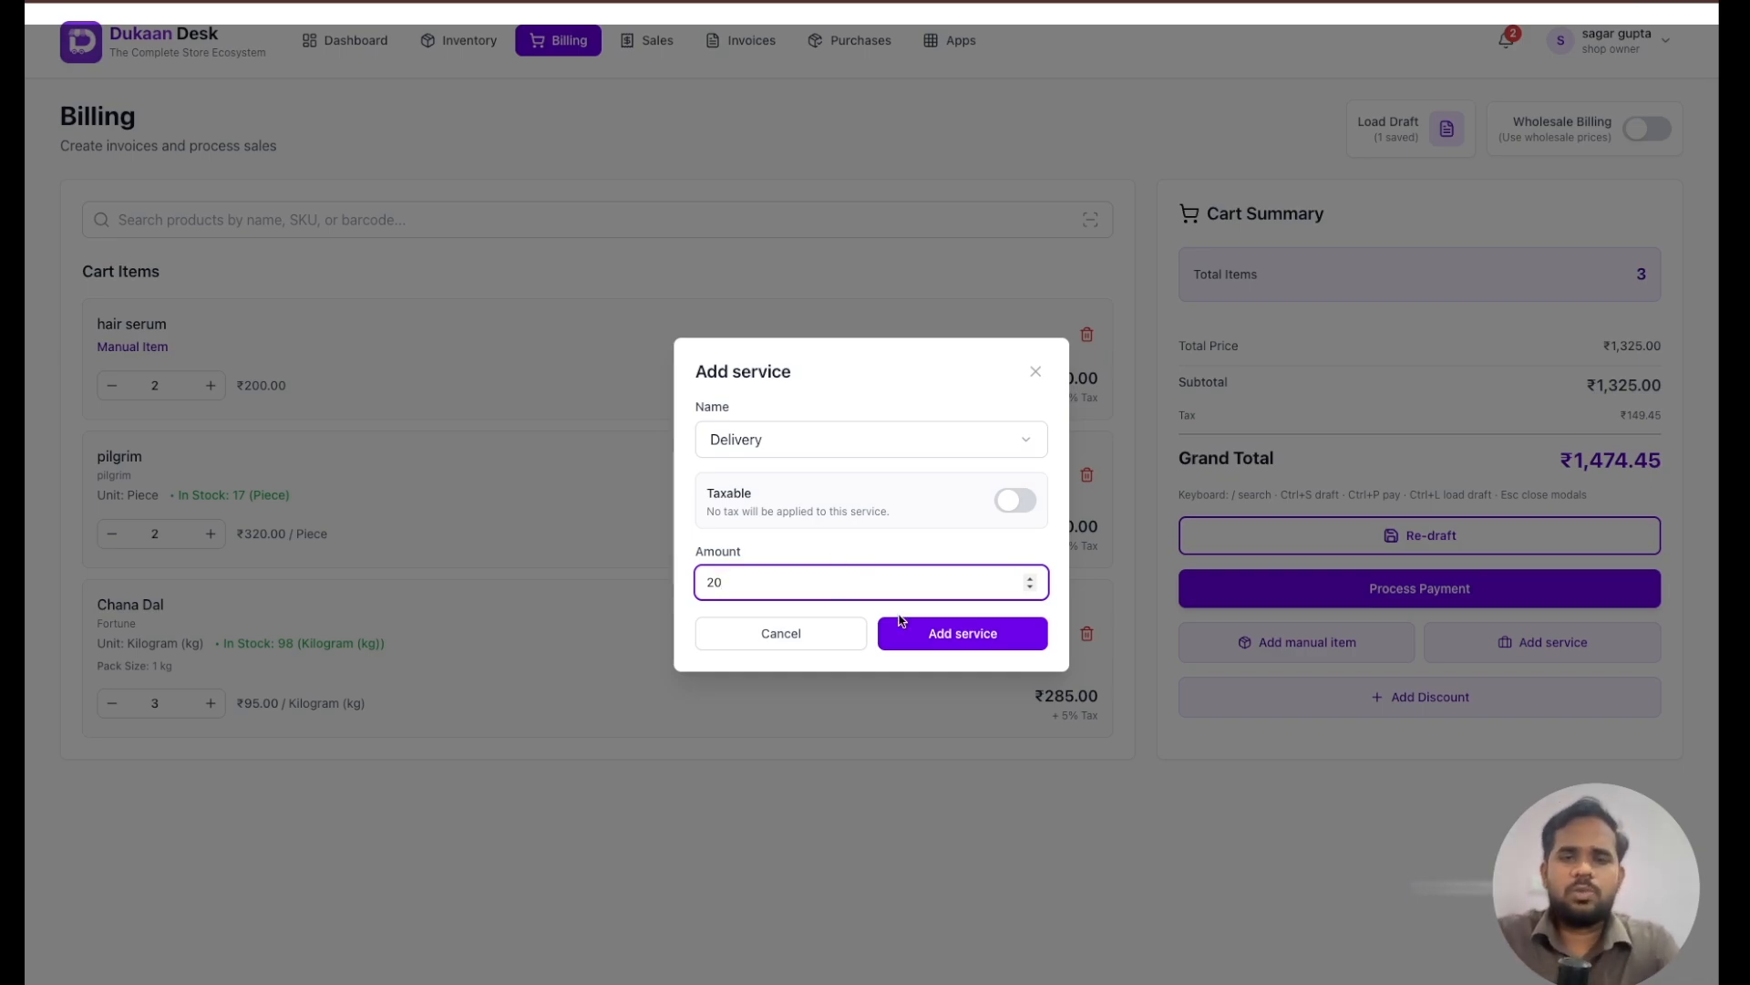
pyautogui.click(937, 634)
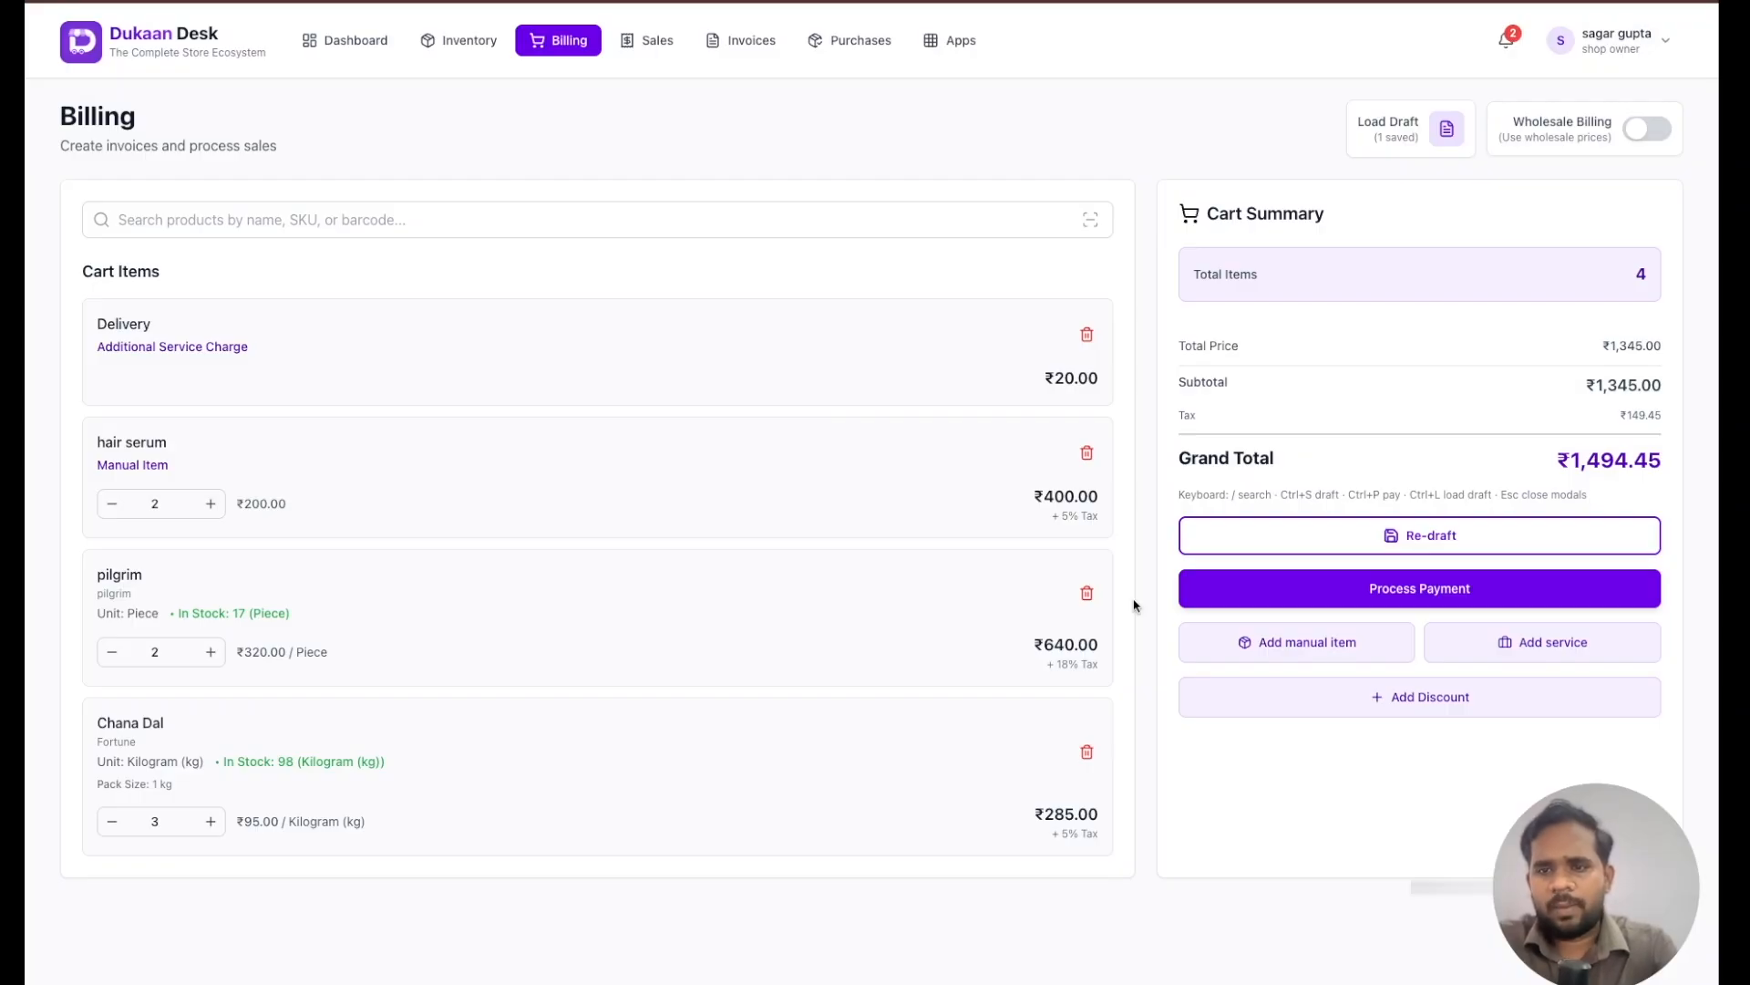
# - Apply a discount to the cart, trying 5% and 50% before switching it to a fixed amount of 50
pyautogui.click(1397, 699)
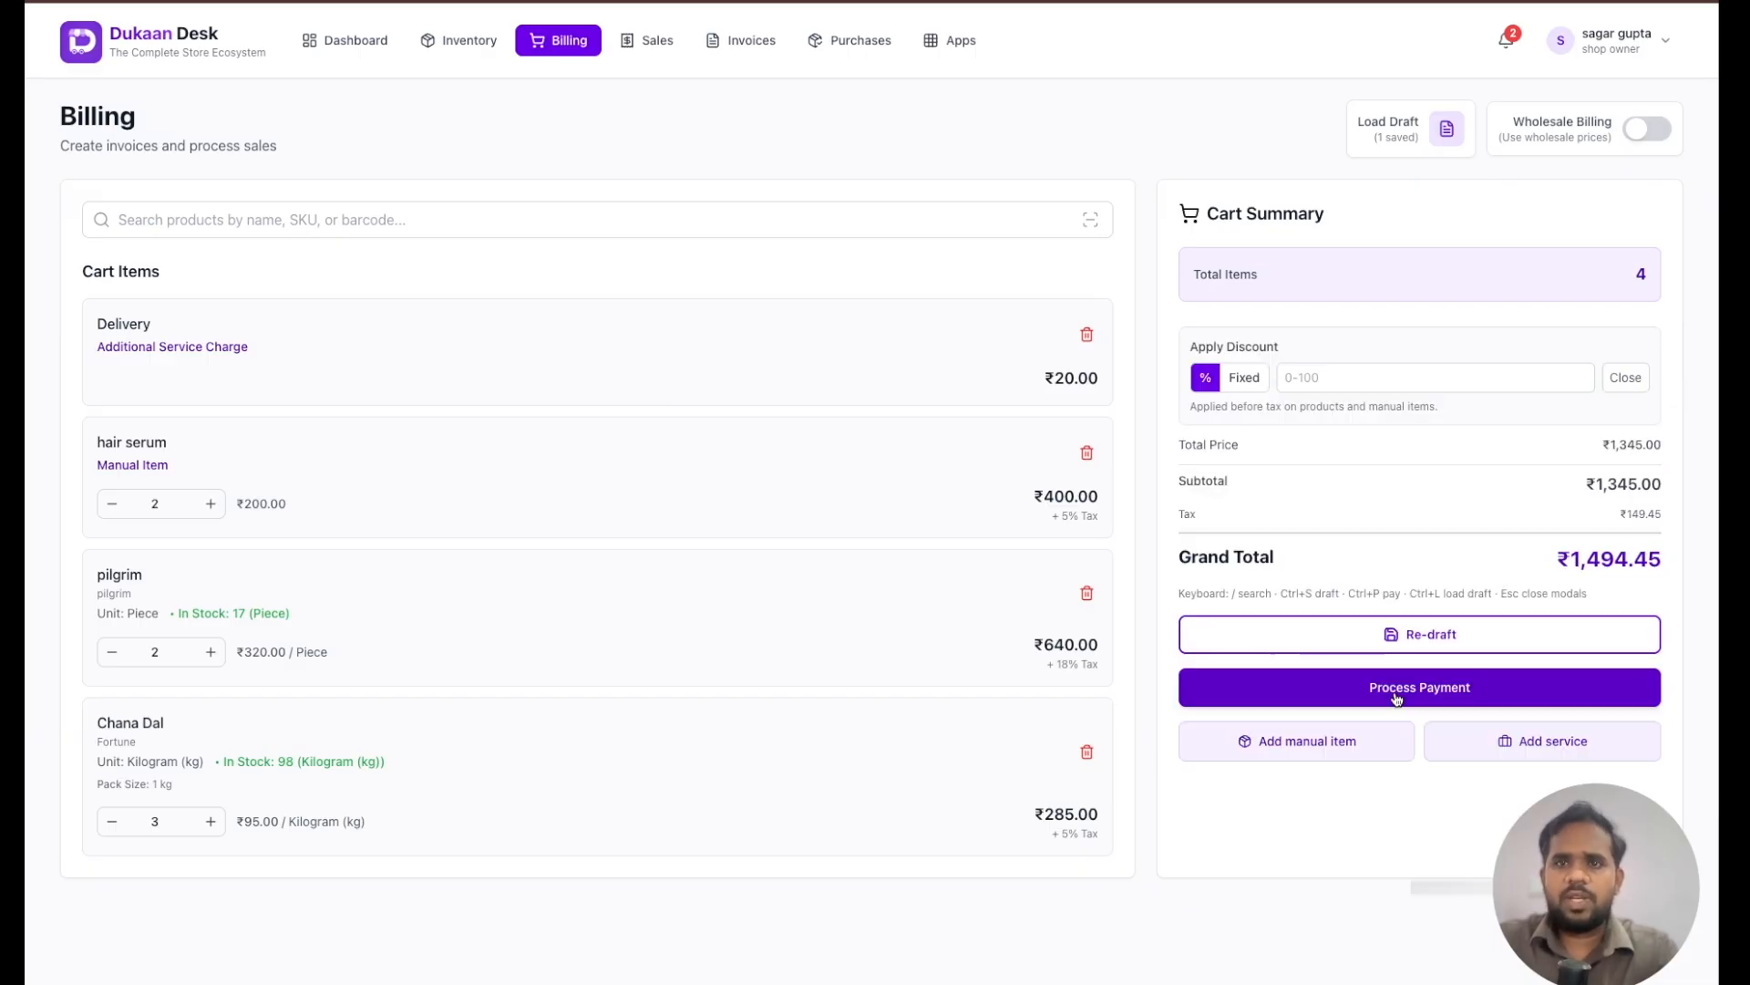
pyautogui.click(1388, 385)
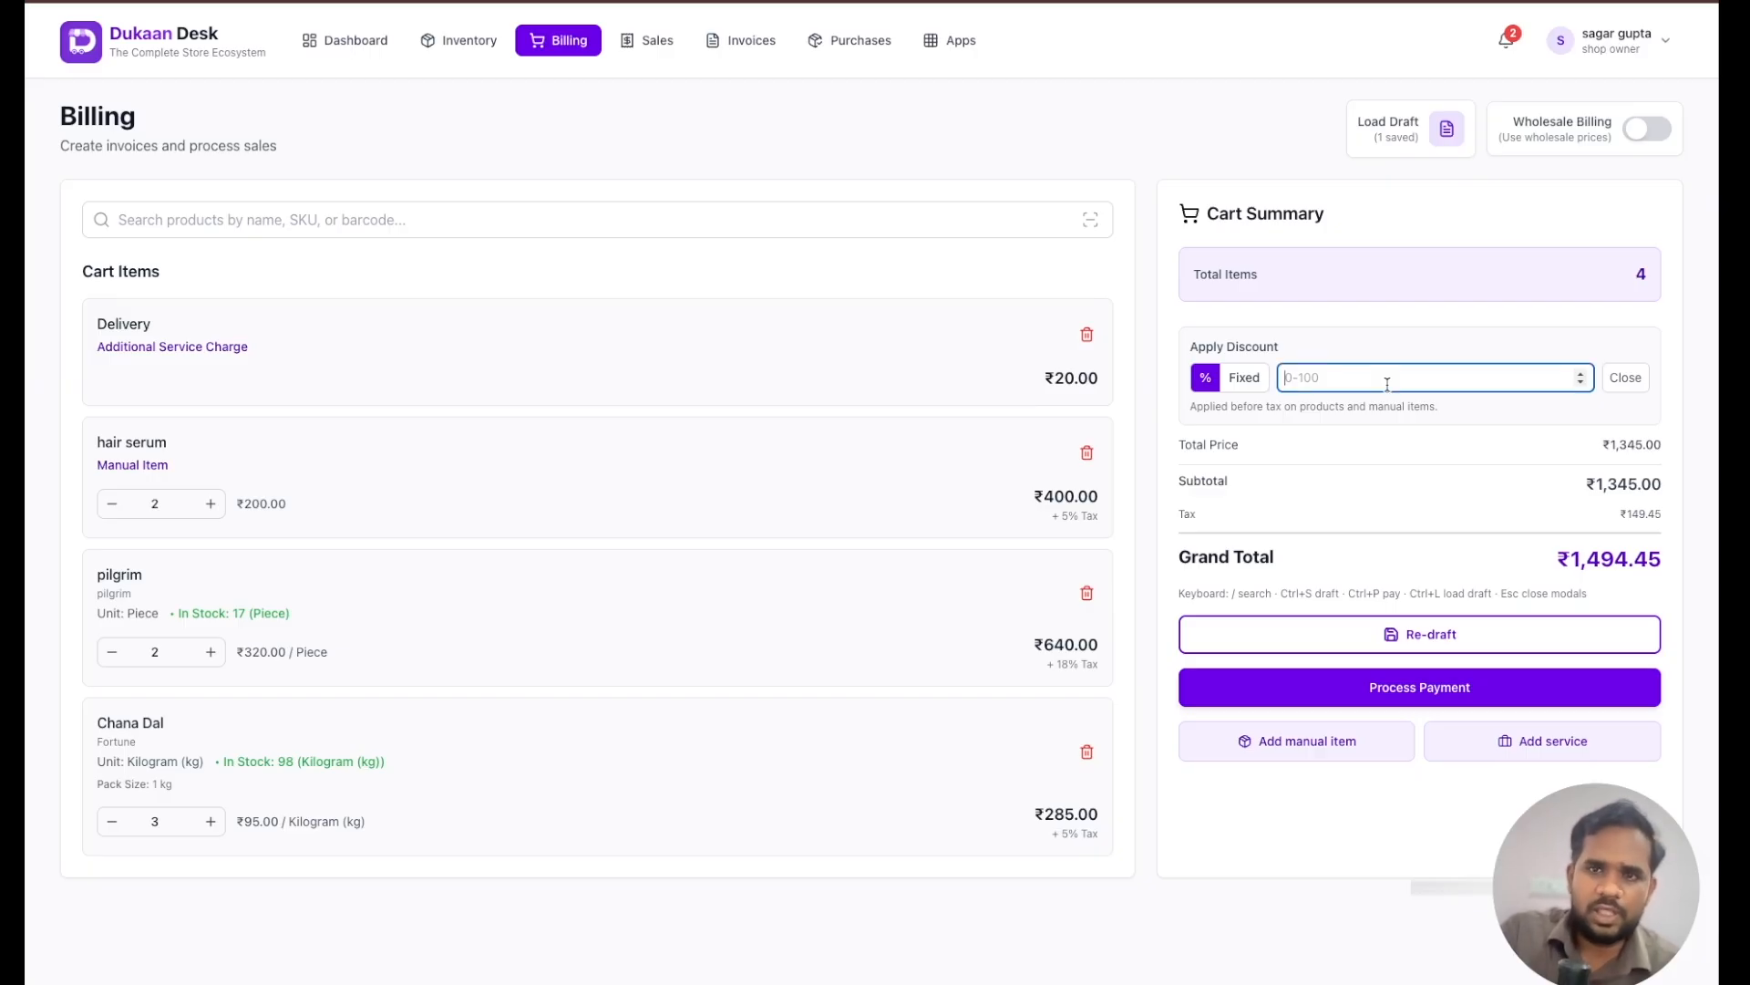
pyautogui.write('5')
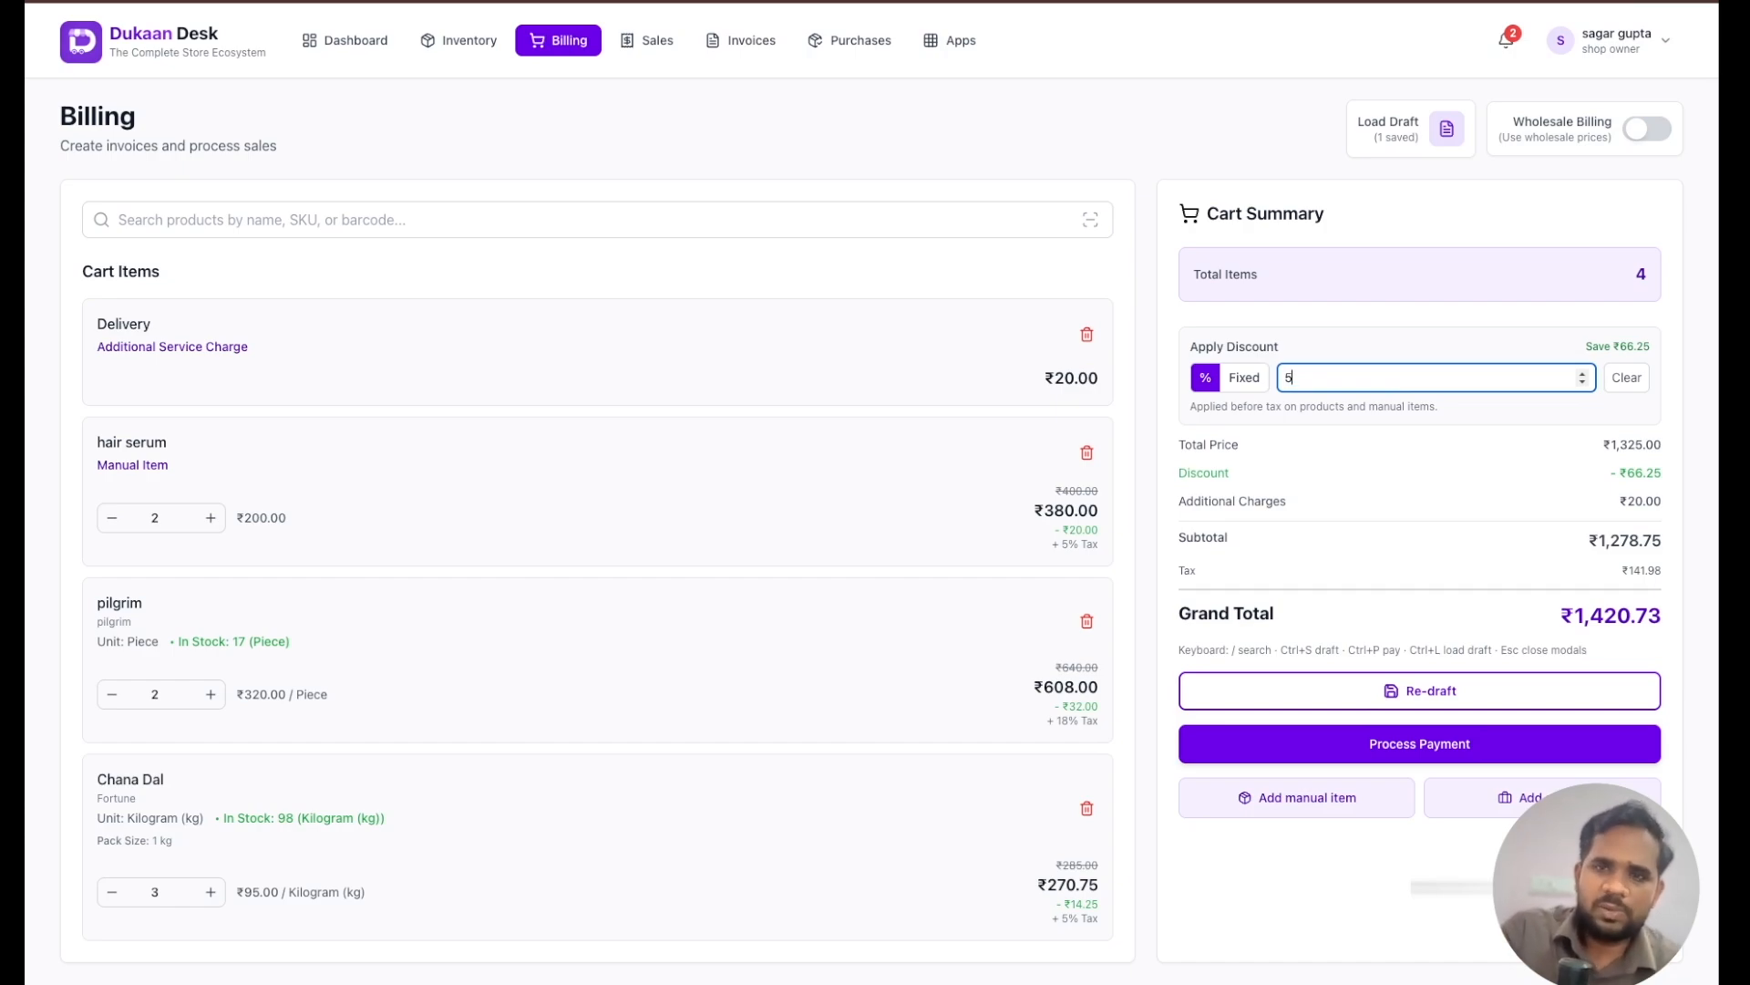
pyautogui.press('BackSpace')
pyautogui.write('50')
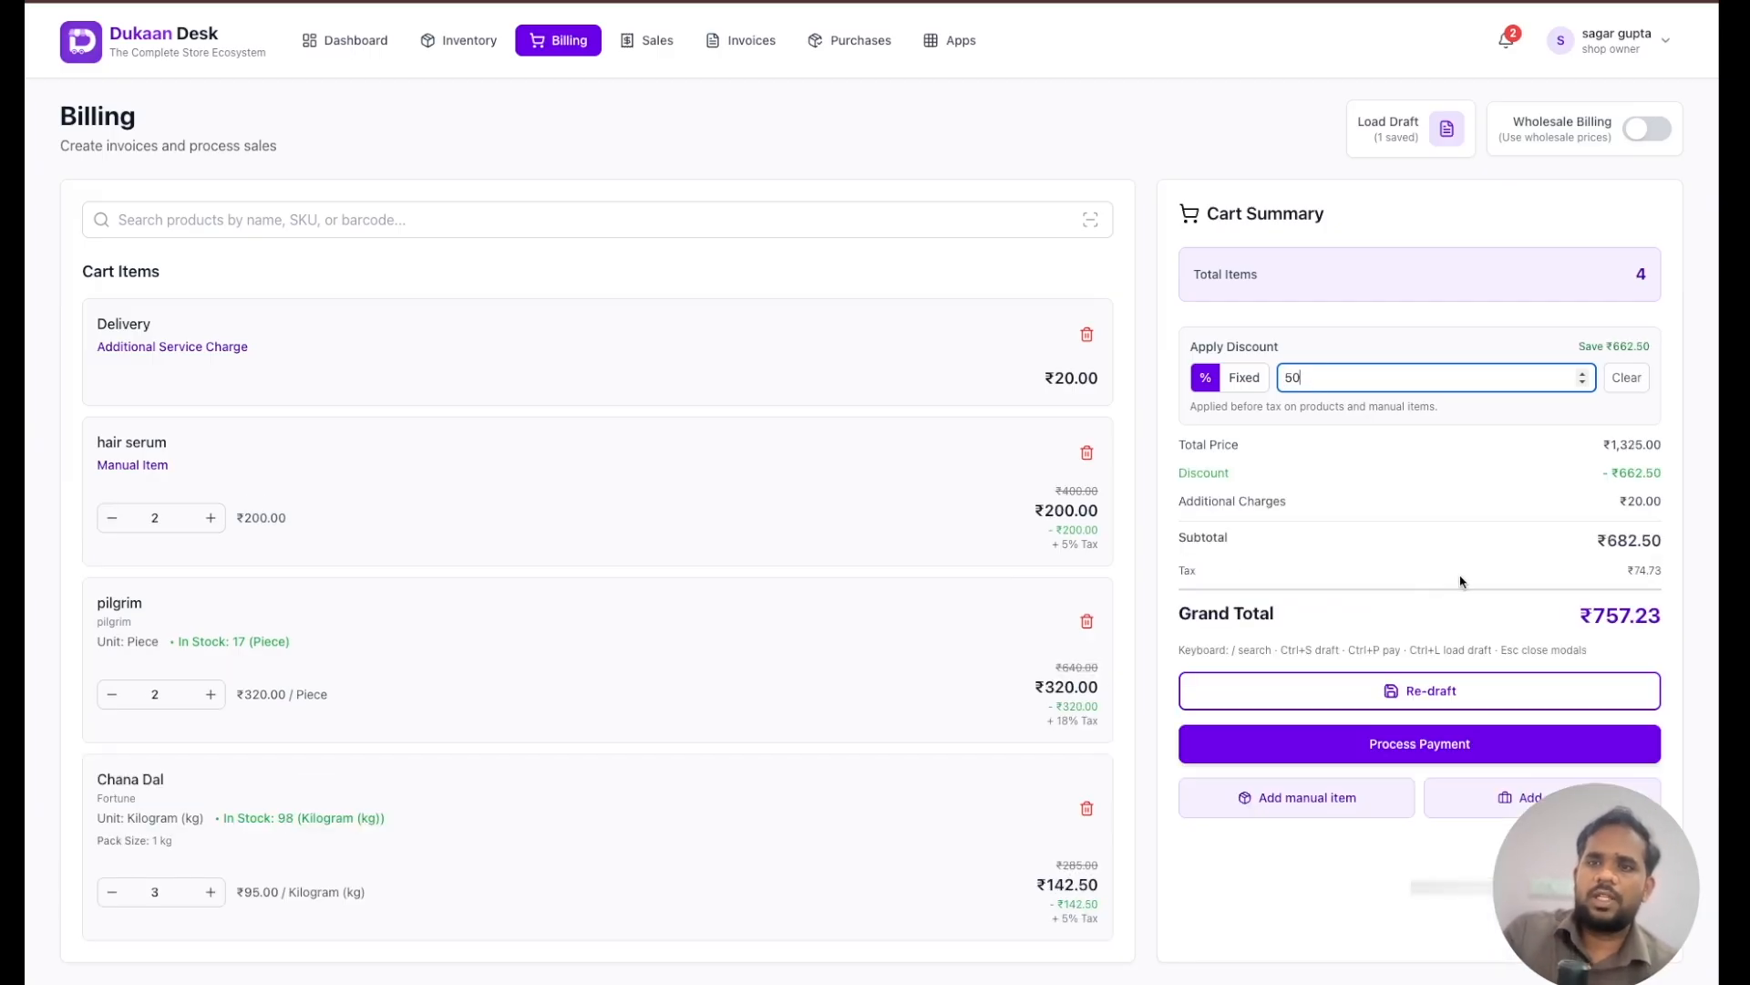
pyautogui.click(1247, 377)
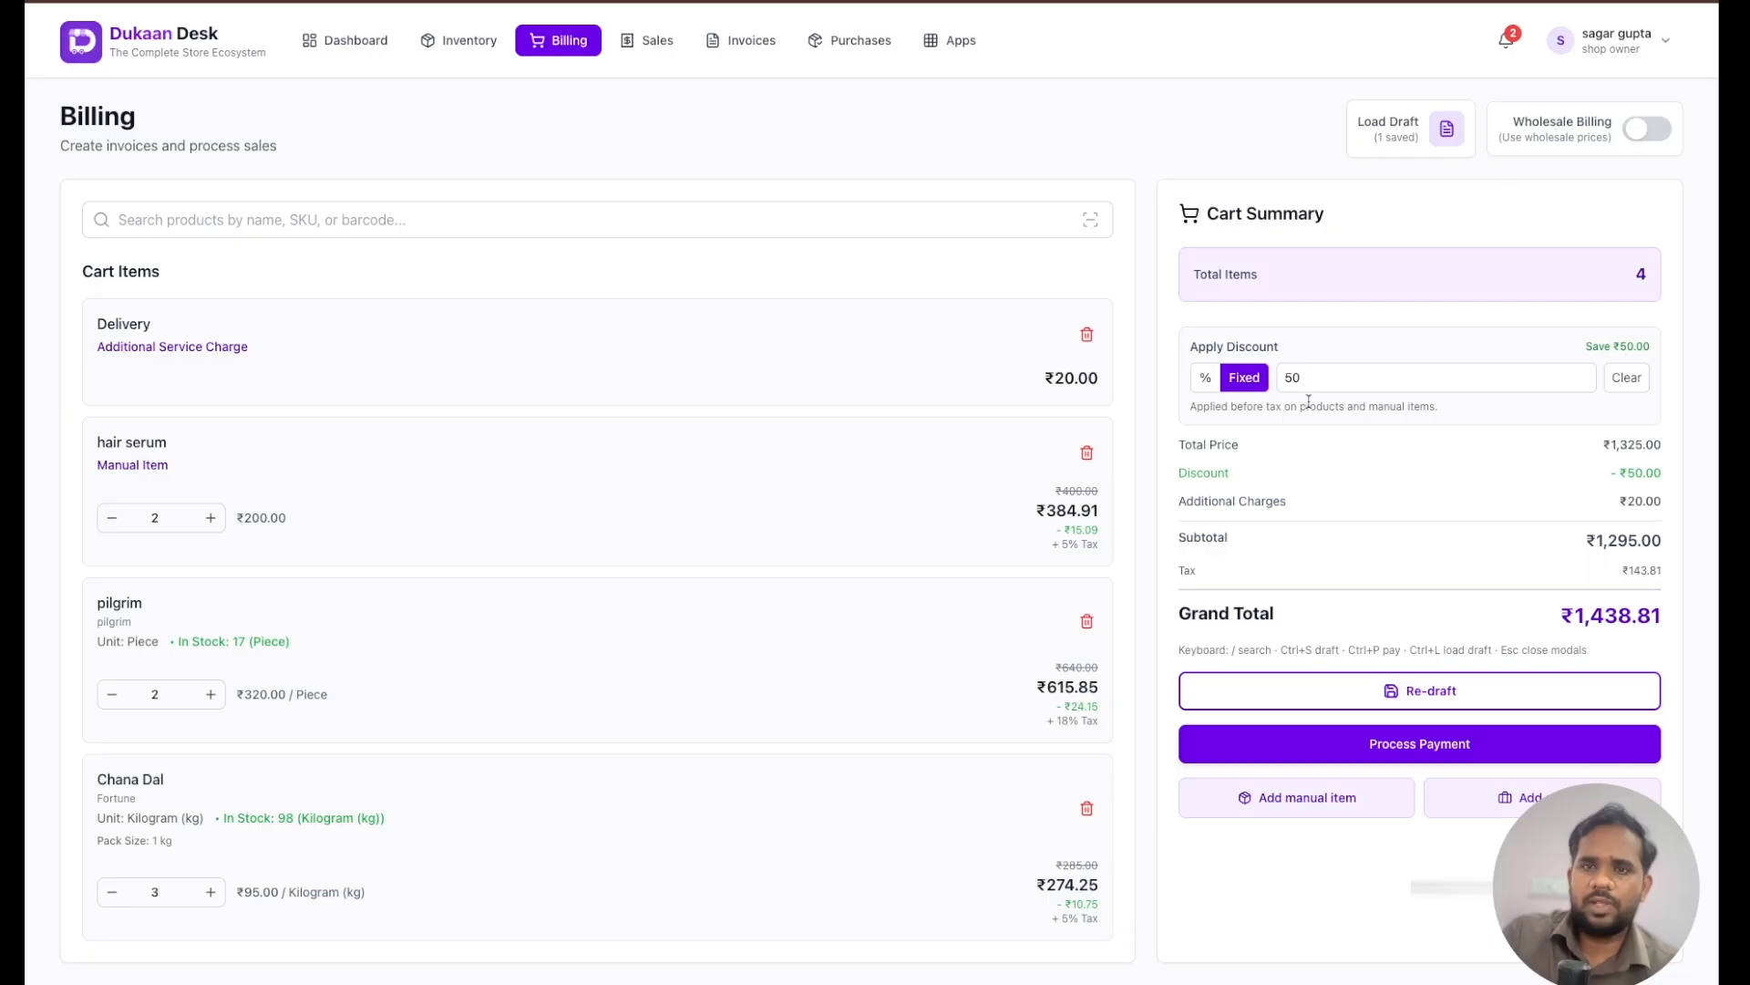
pyautogui.click(1411, 382)
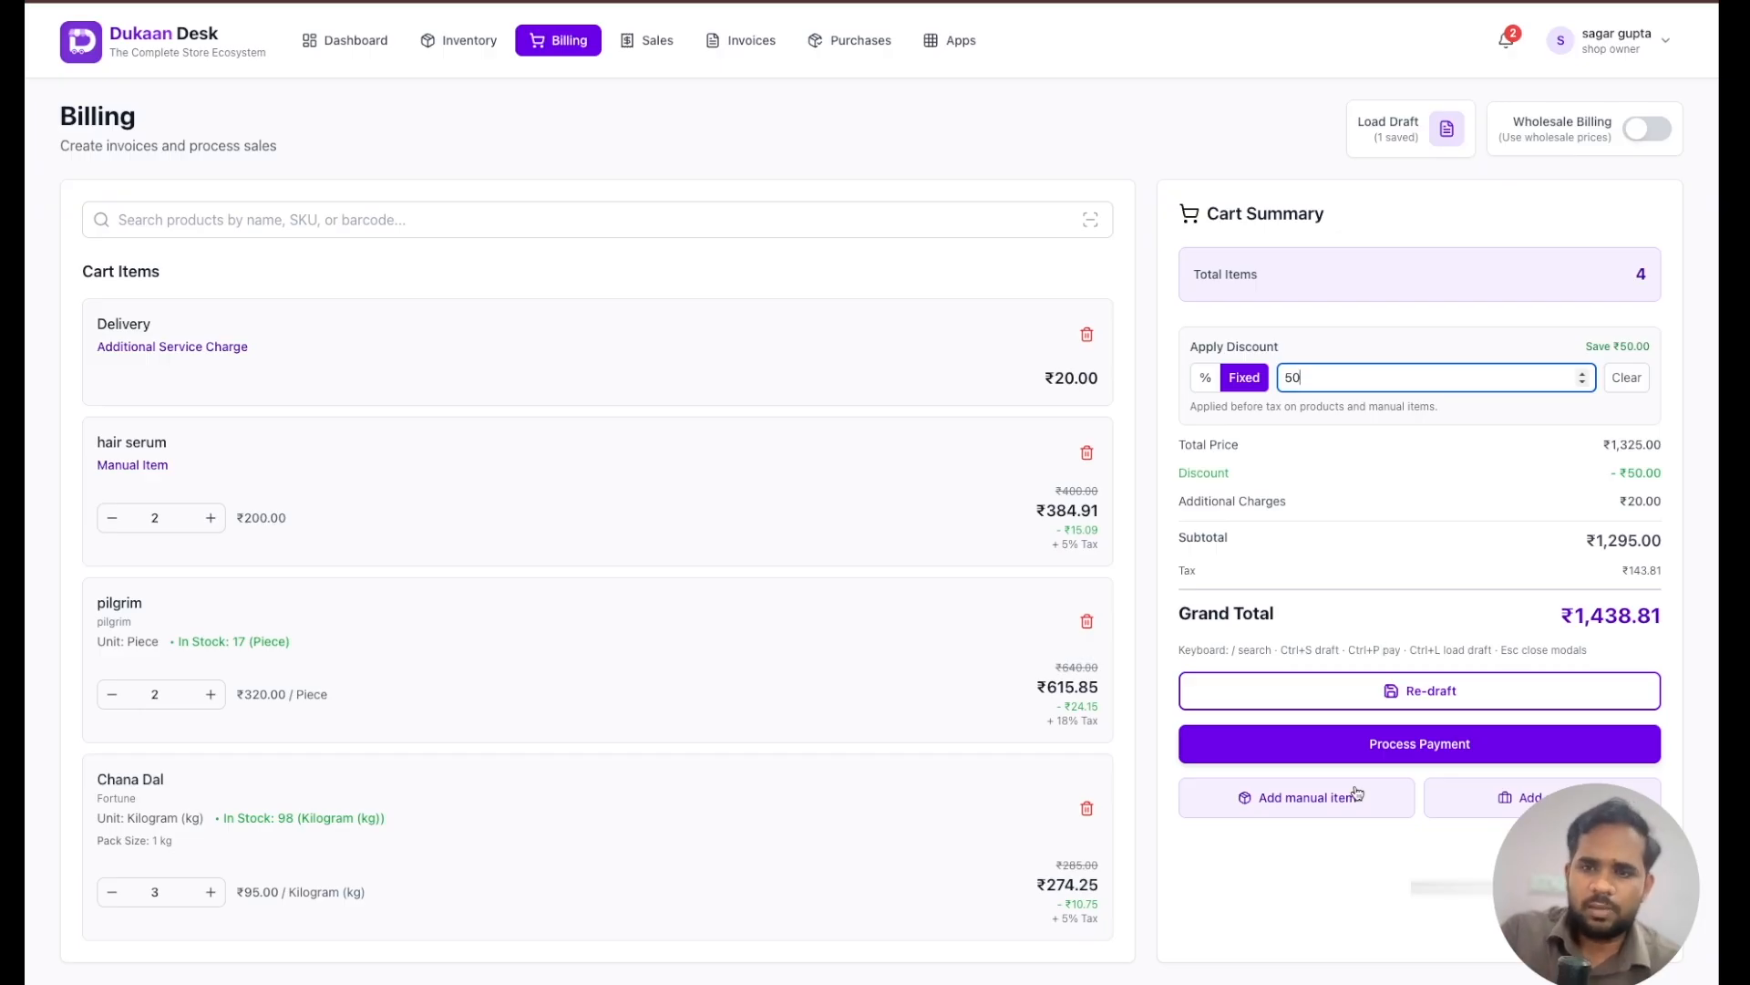
# - Process the payment with Cash as the method and review the order summary, totals and customer section
pyautogui.click(1374, 755)
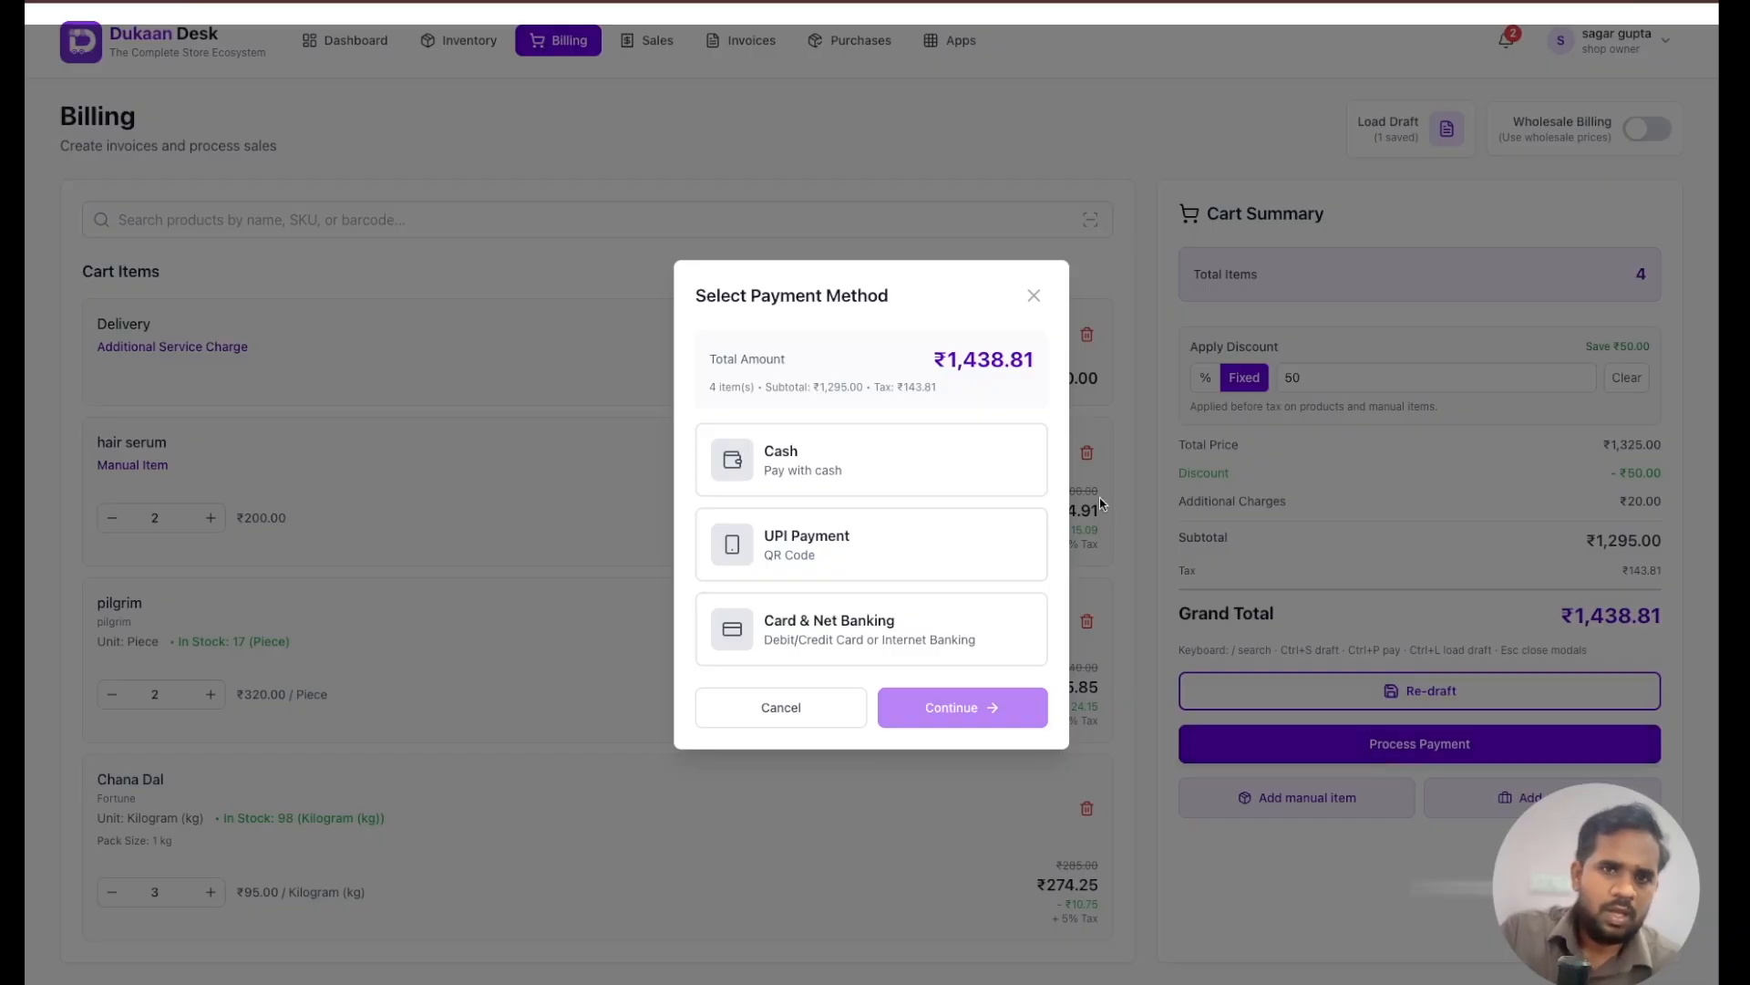
pyautogui.click(993, 480)
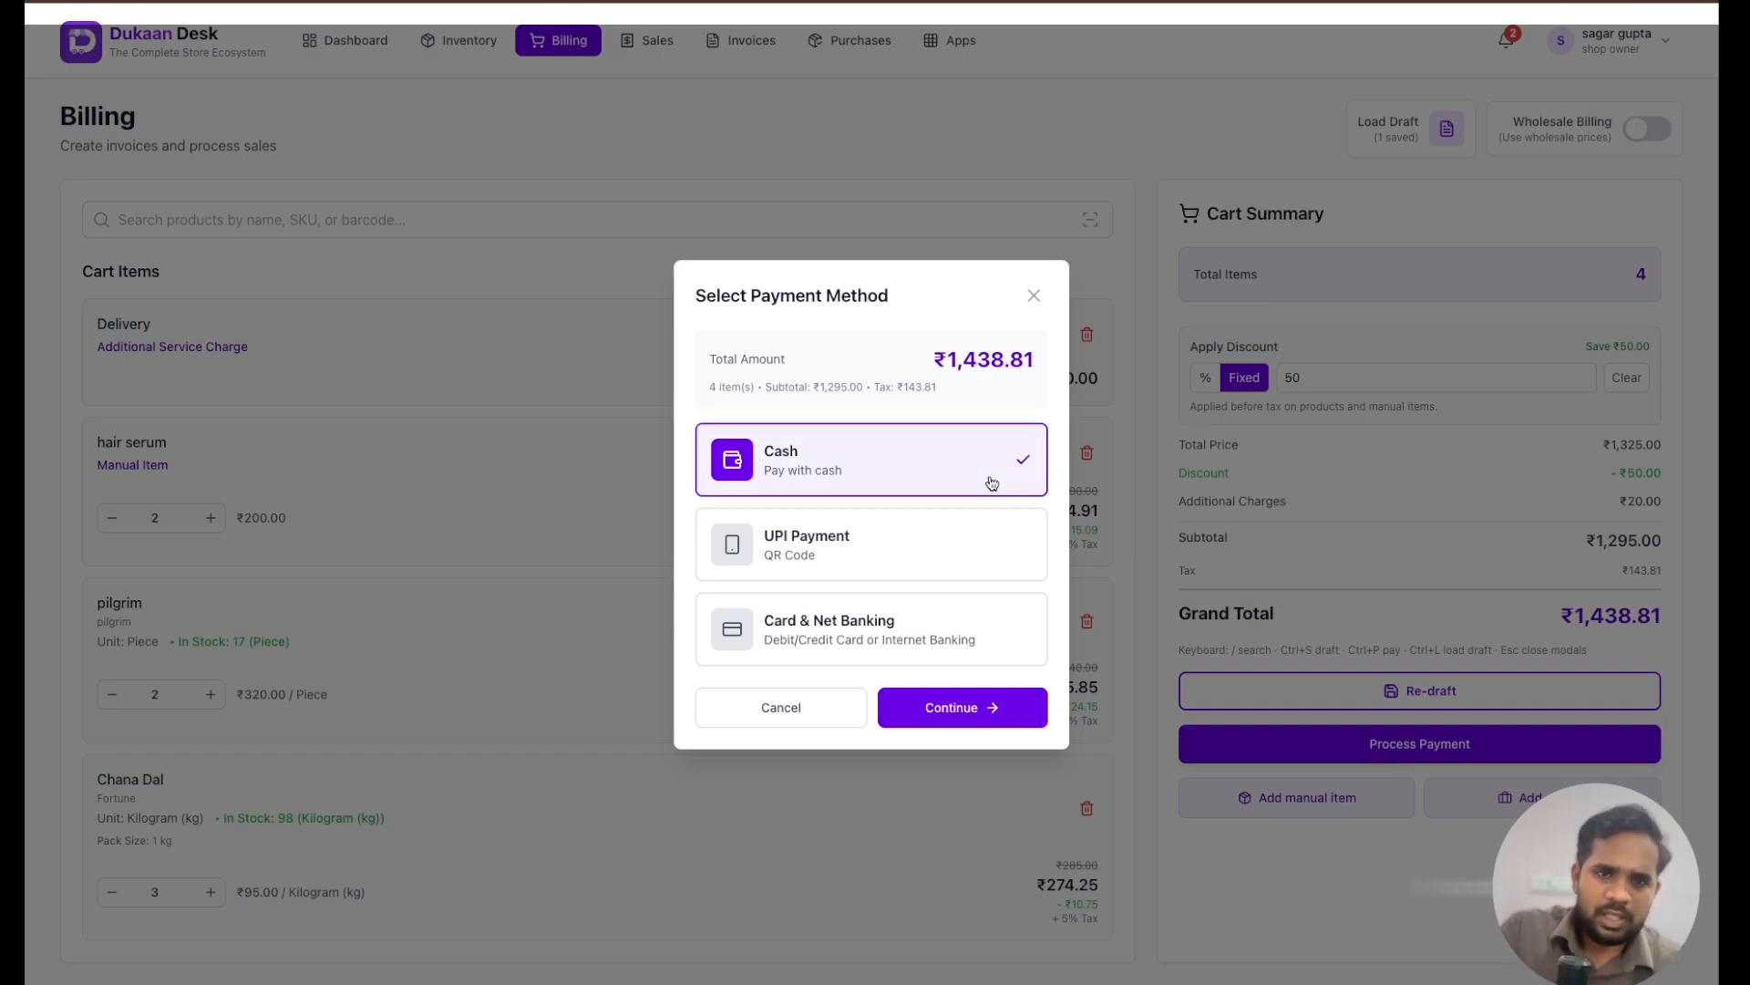
pyautogui.click(988, 725)
pyautogui.scroll(2, 862, 571)
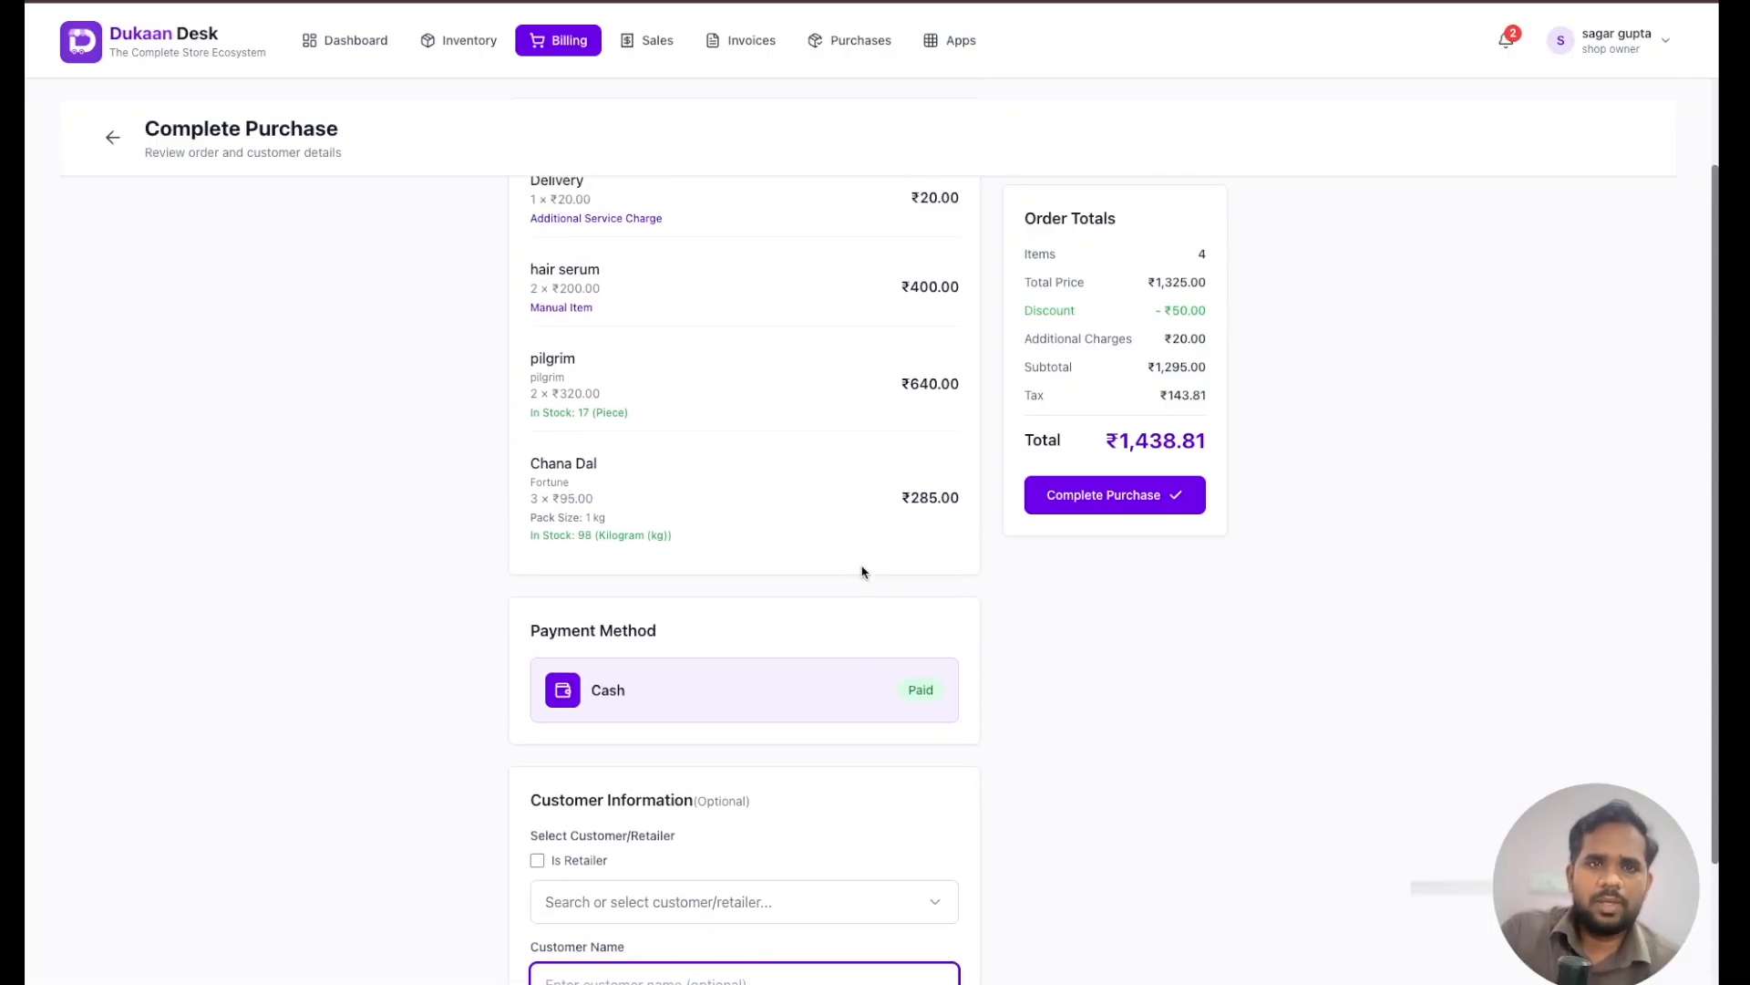
pyautogui.scroll(1, 861, 572)
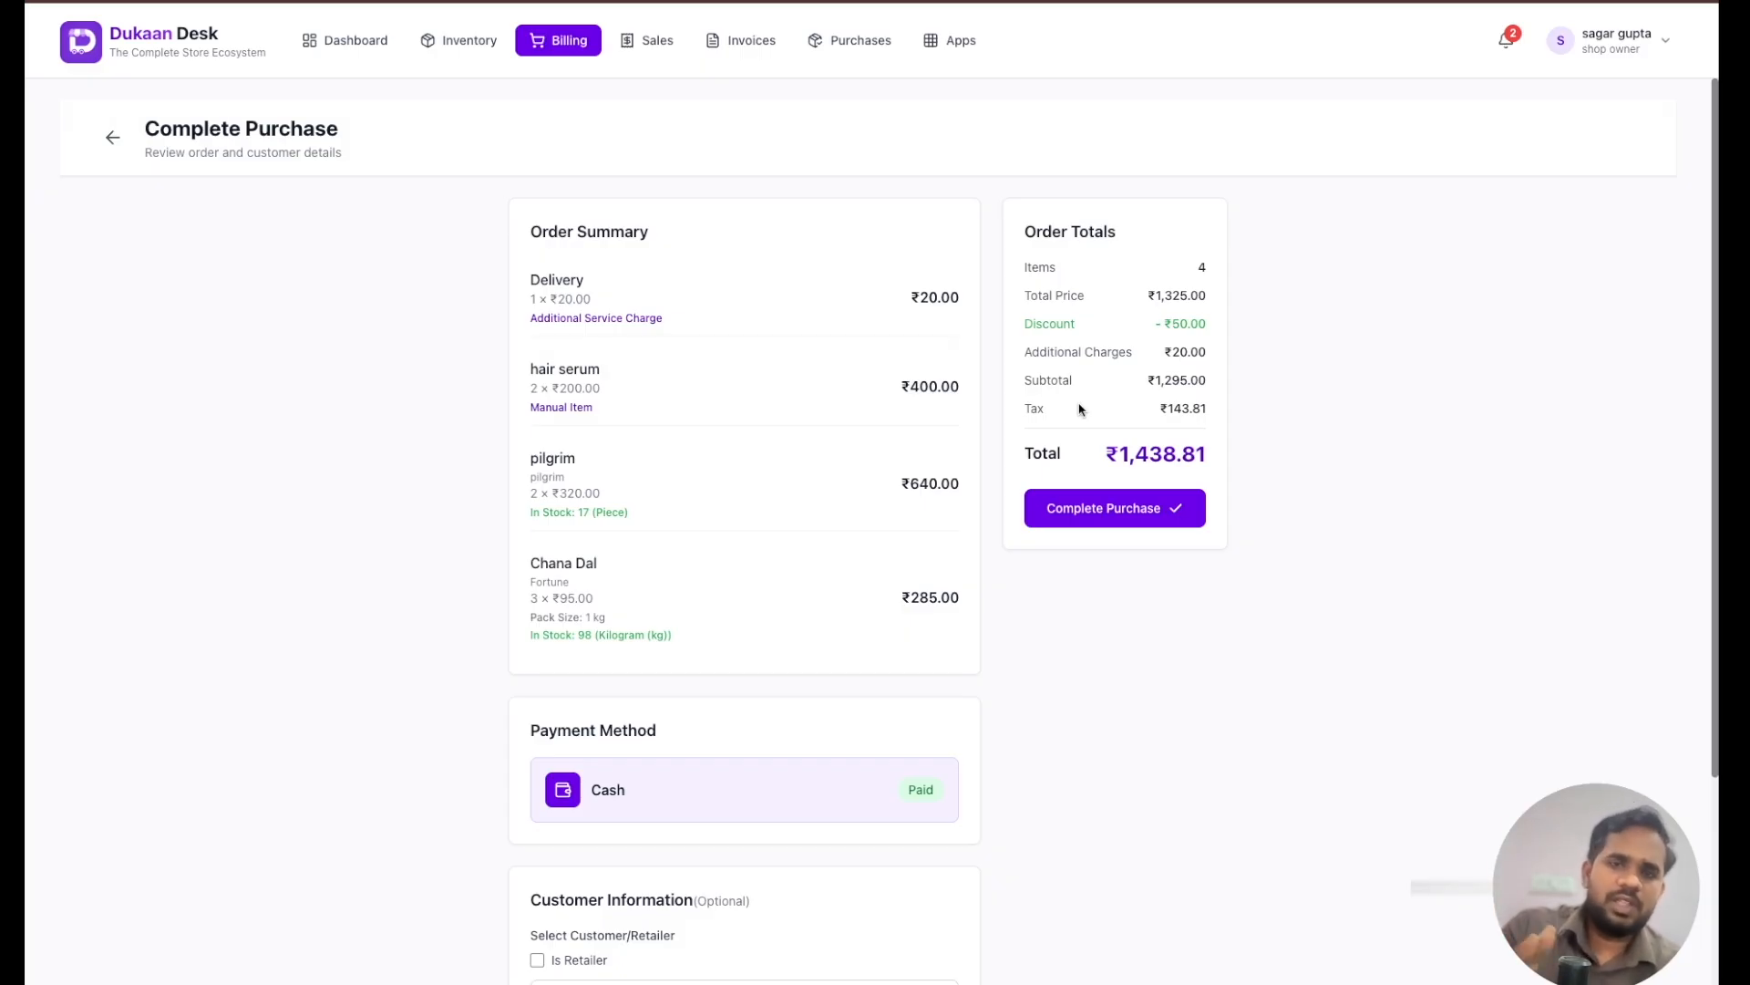
pyautogui.scroll(-3, 741, 642)
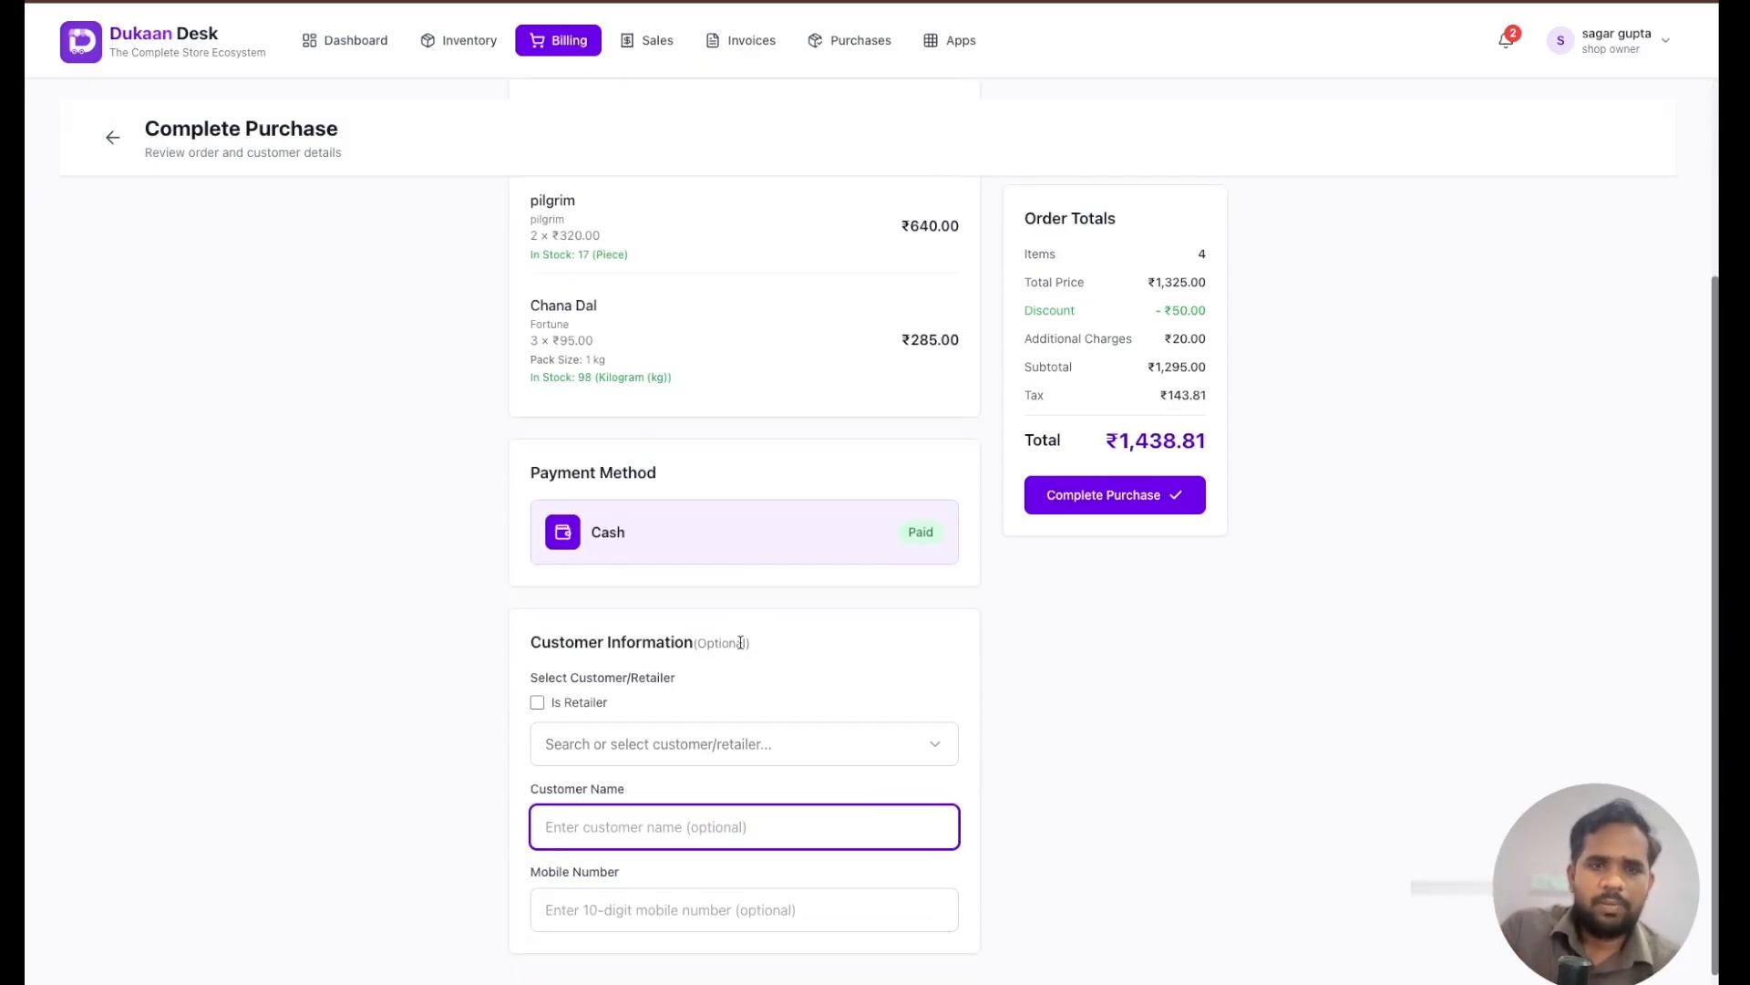
pyautogui.scroll(-1, 755, 739)
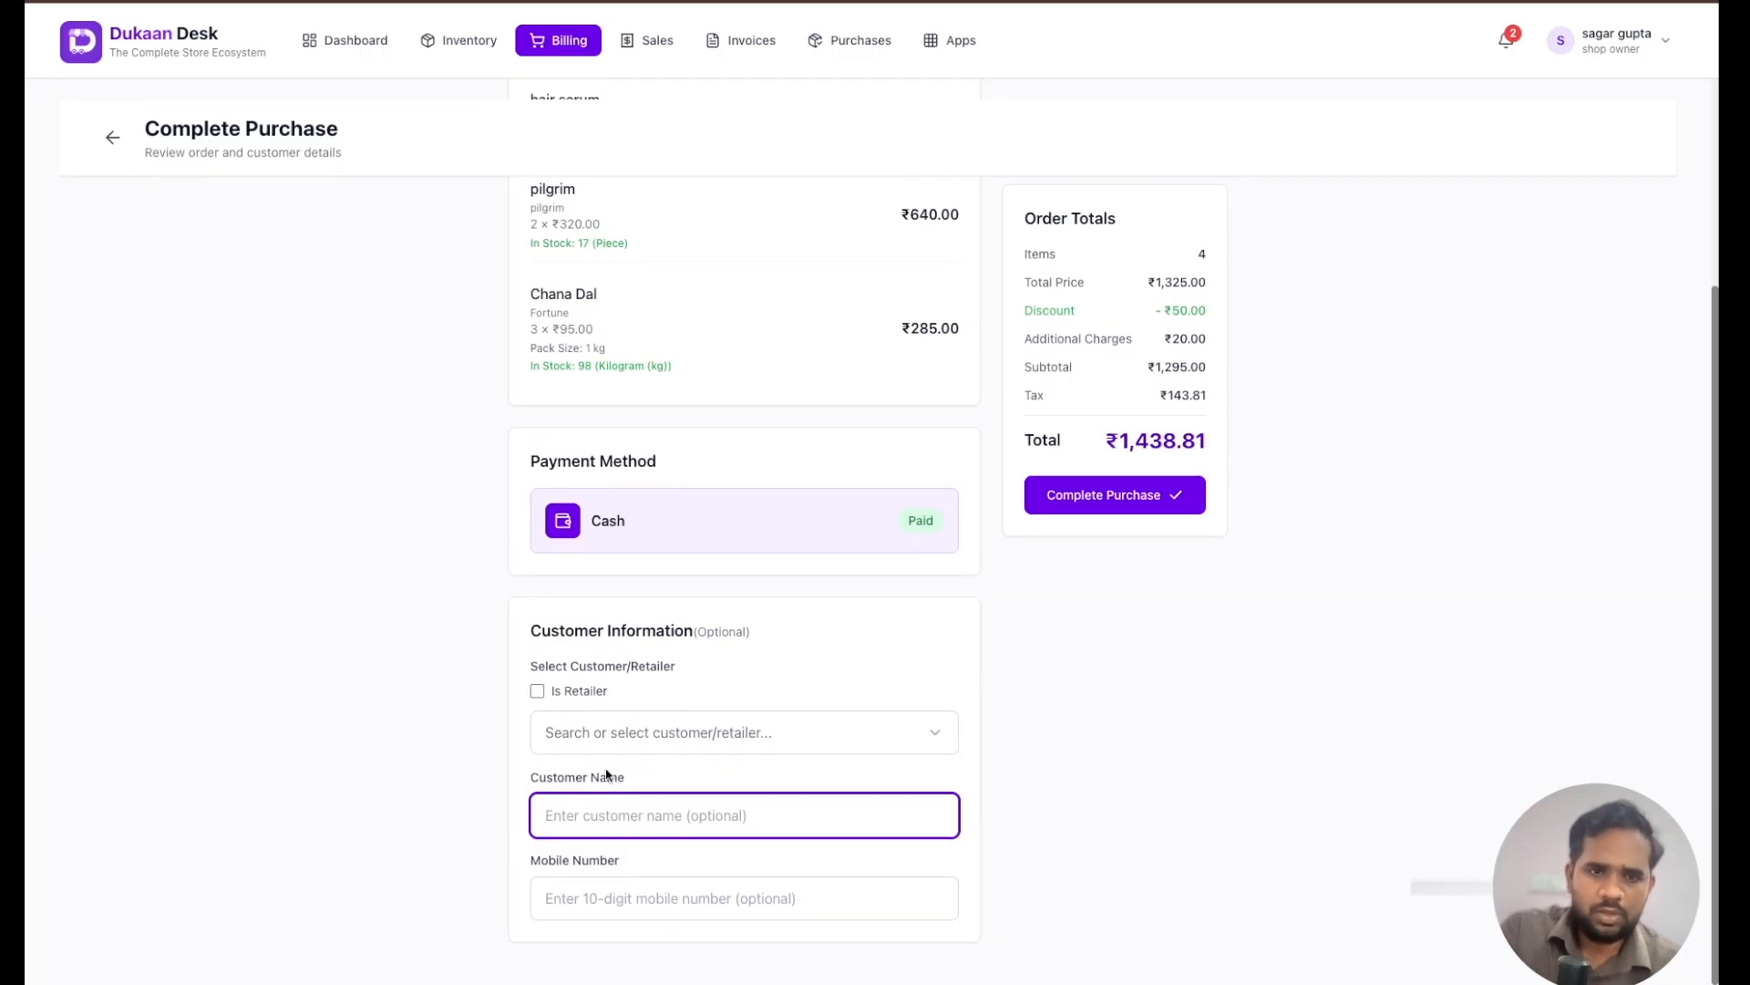
pyautogui.click(708, 740)
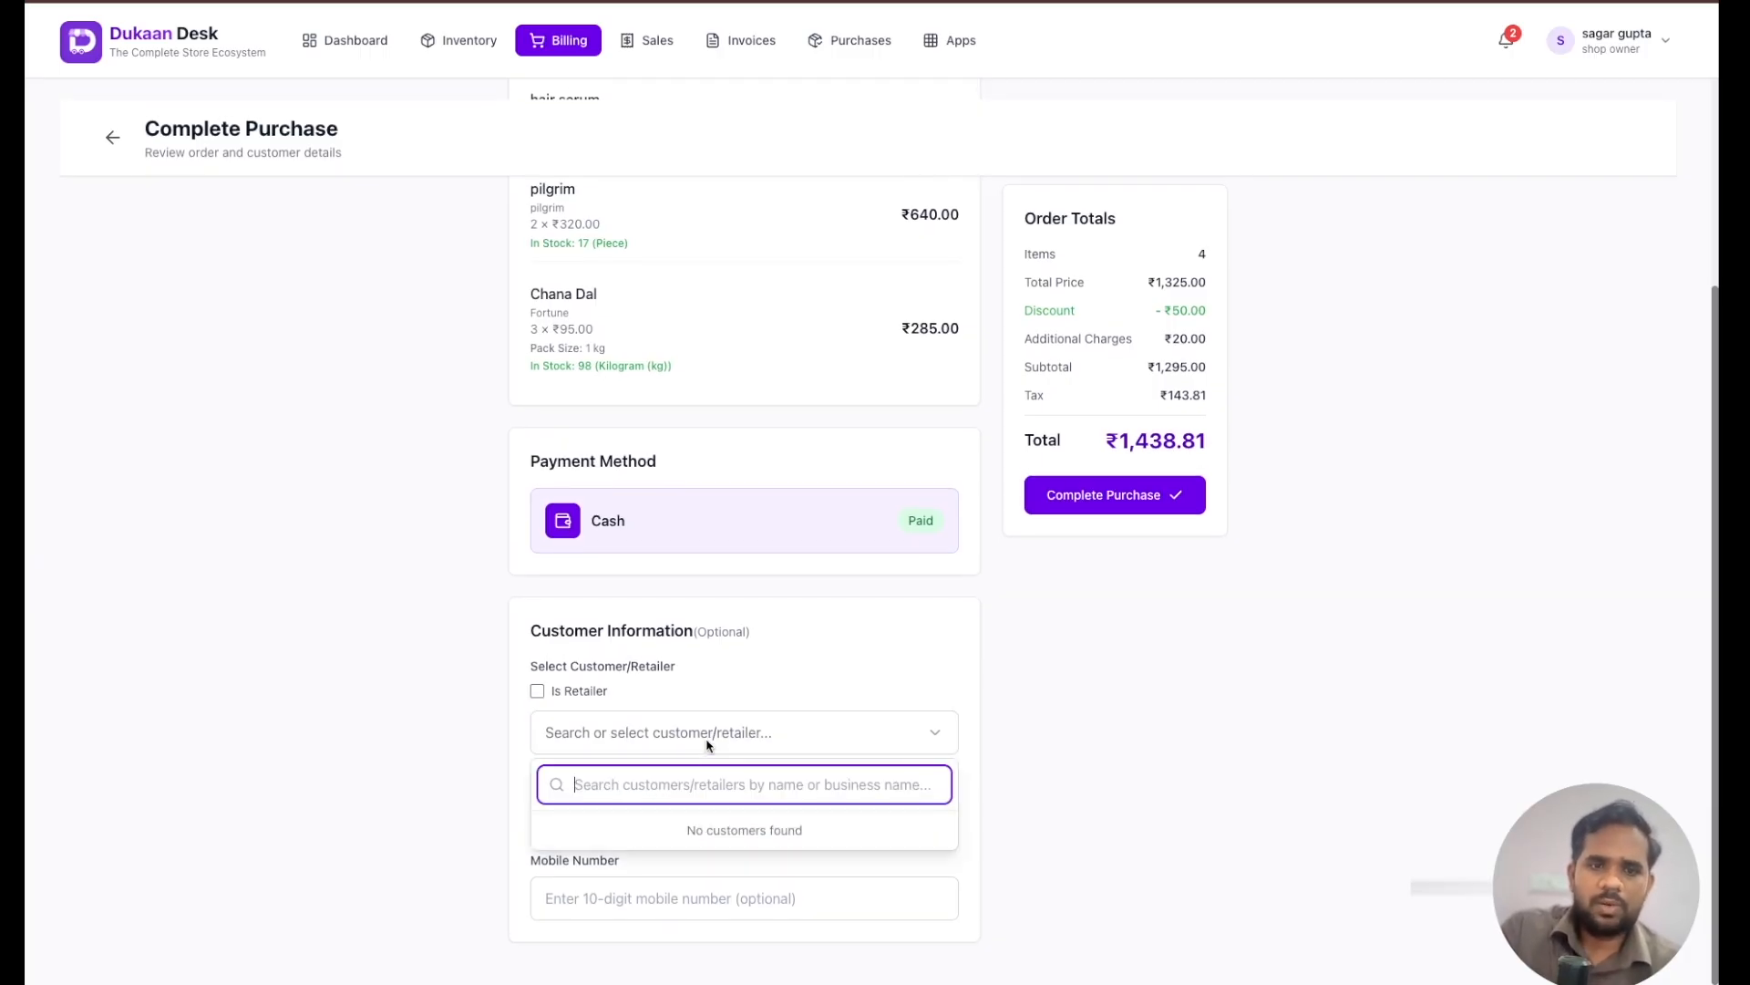
pyautogui.click(712, 793)
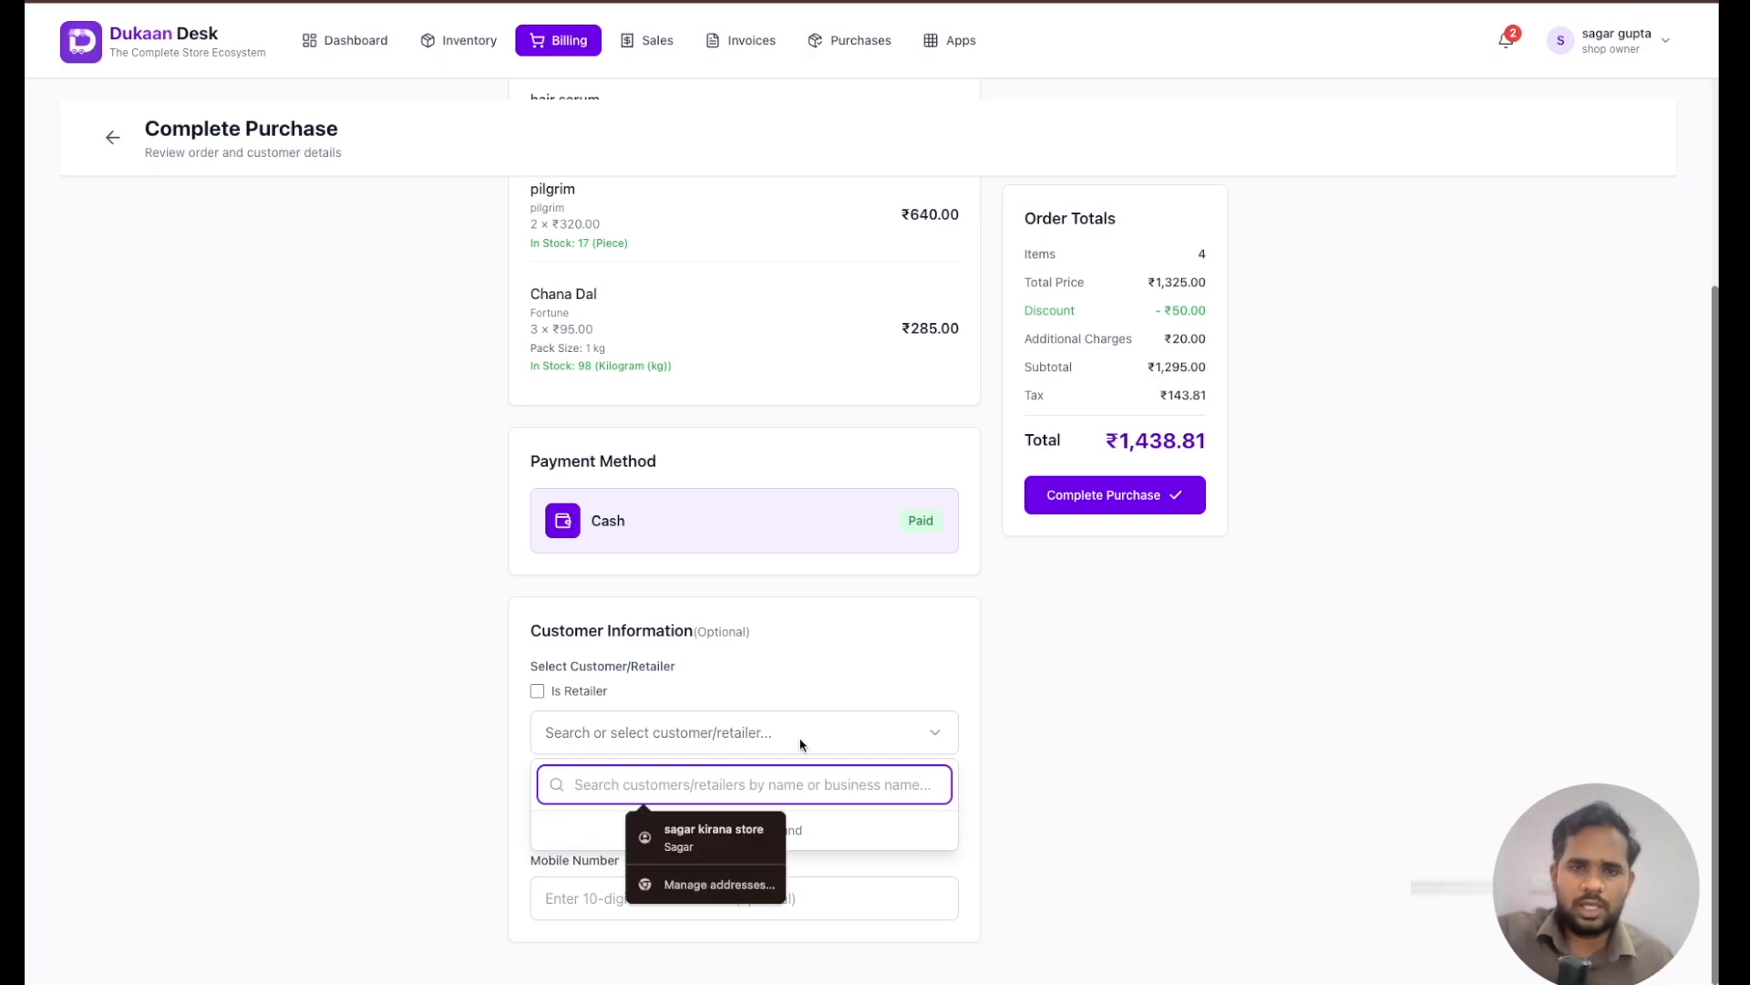
pyautogui.click(820, 735)
# - Enter the customer's full name and mobile number in the customer information and complete the purchase
pyautogui.click(720, 811)
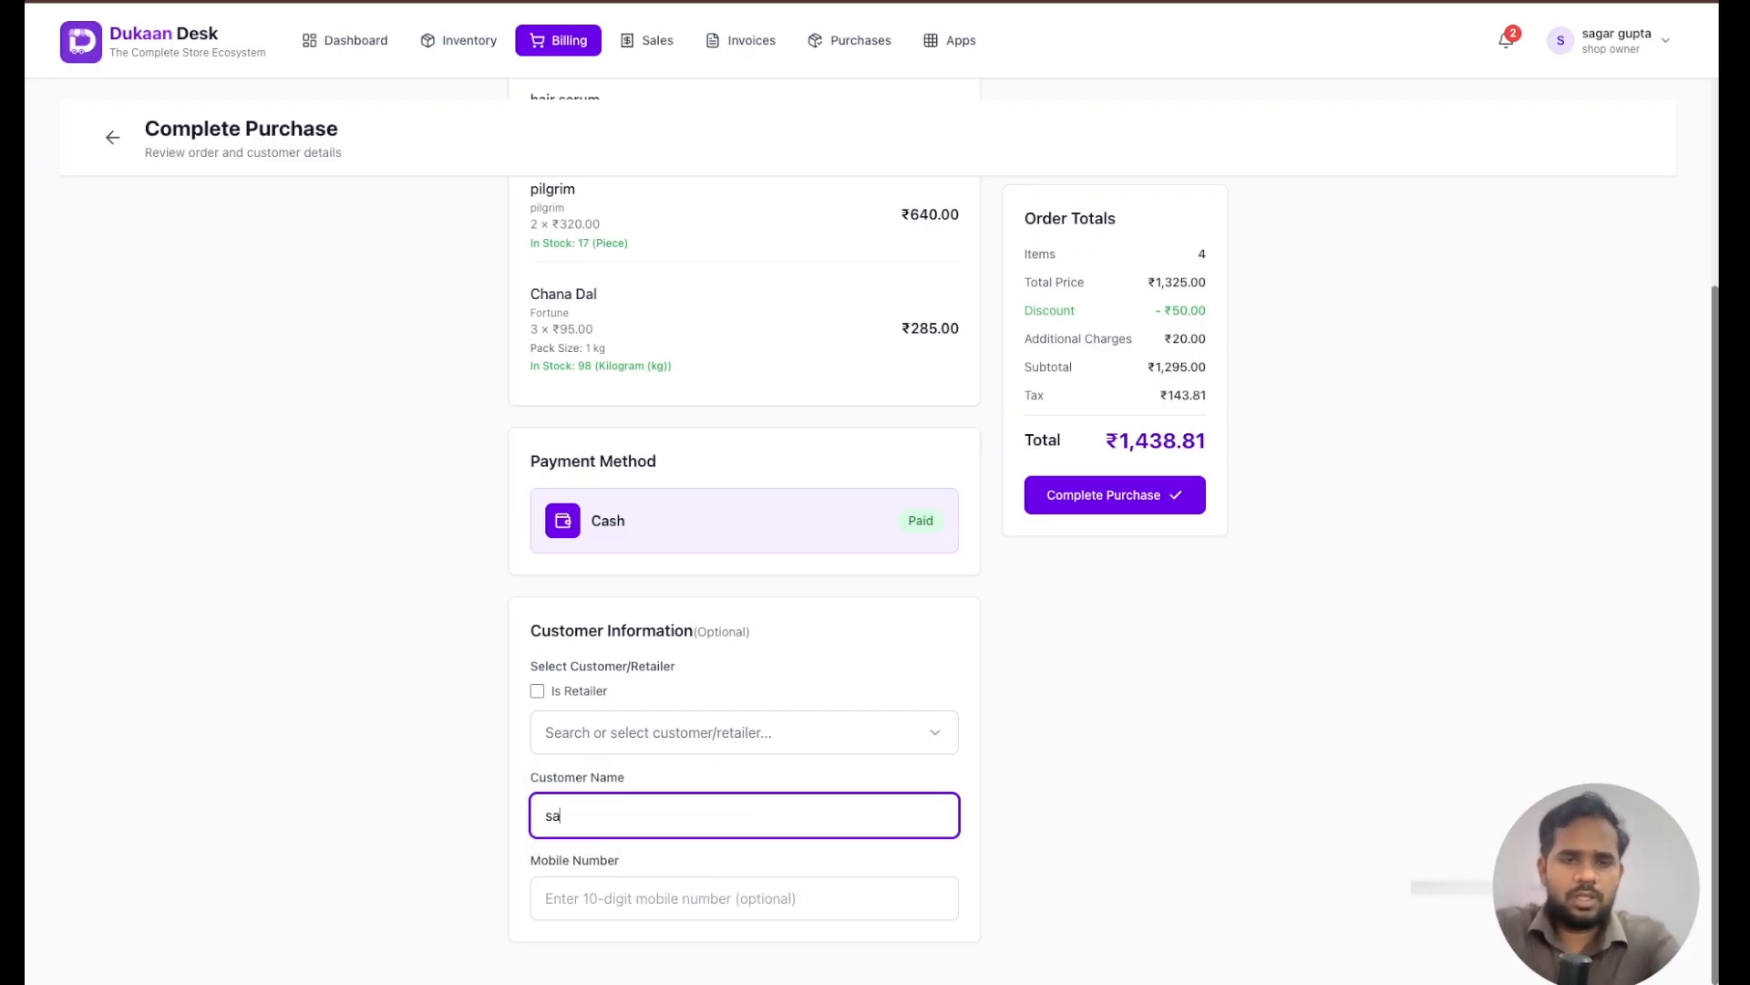
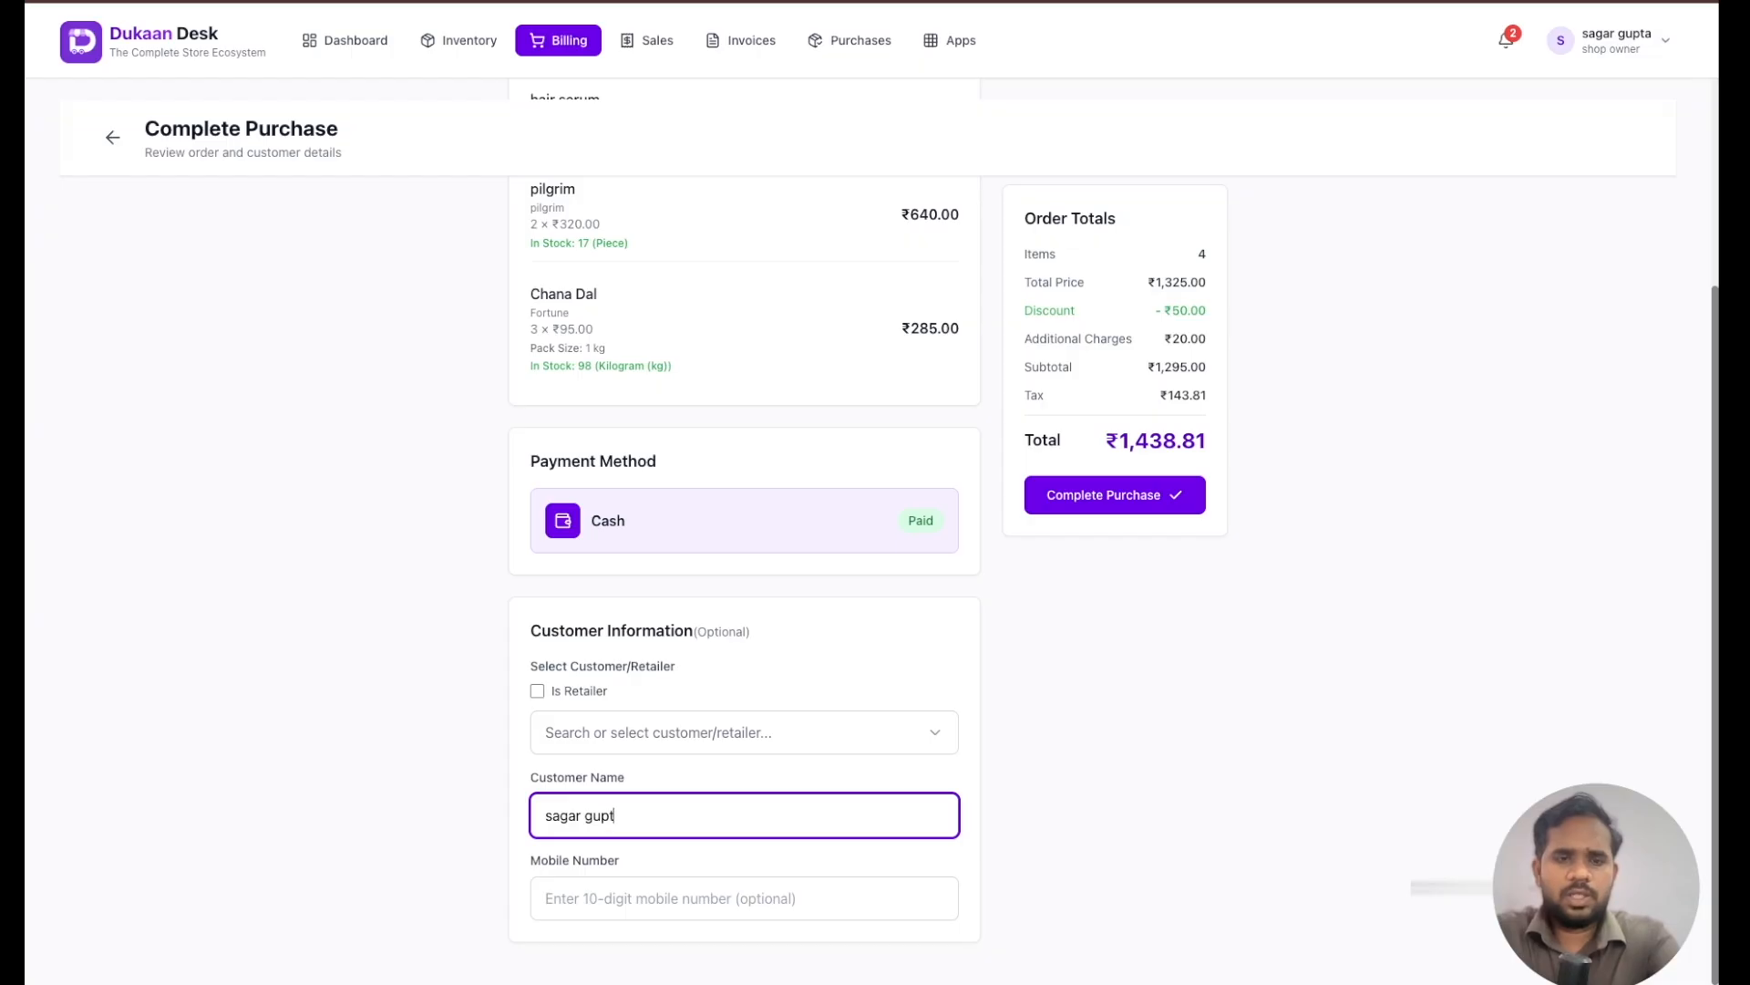
pyautogui.click(695, 898)
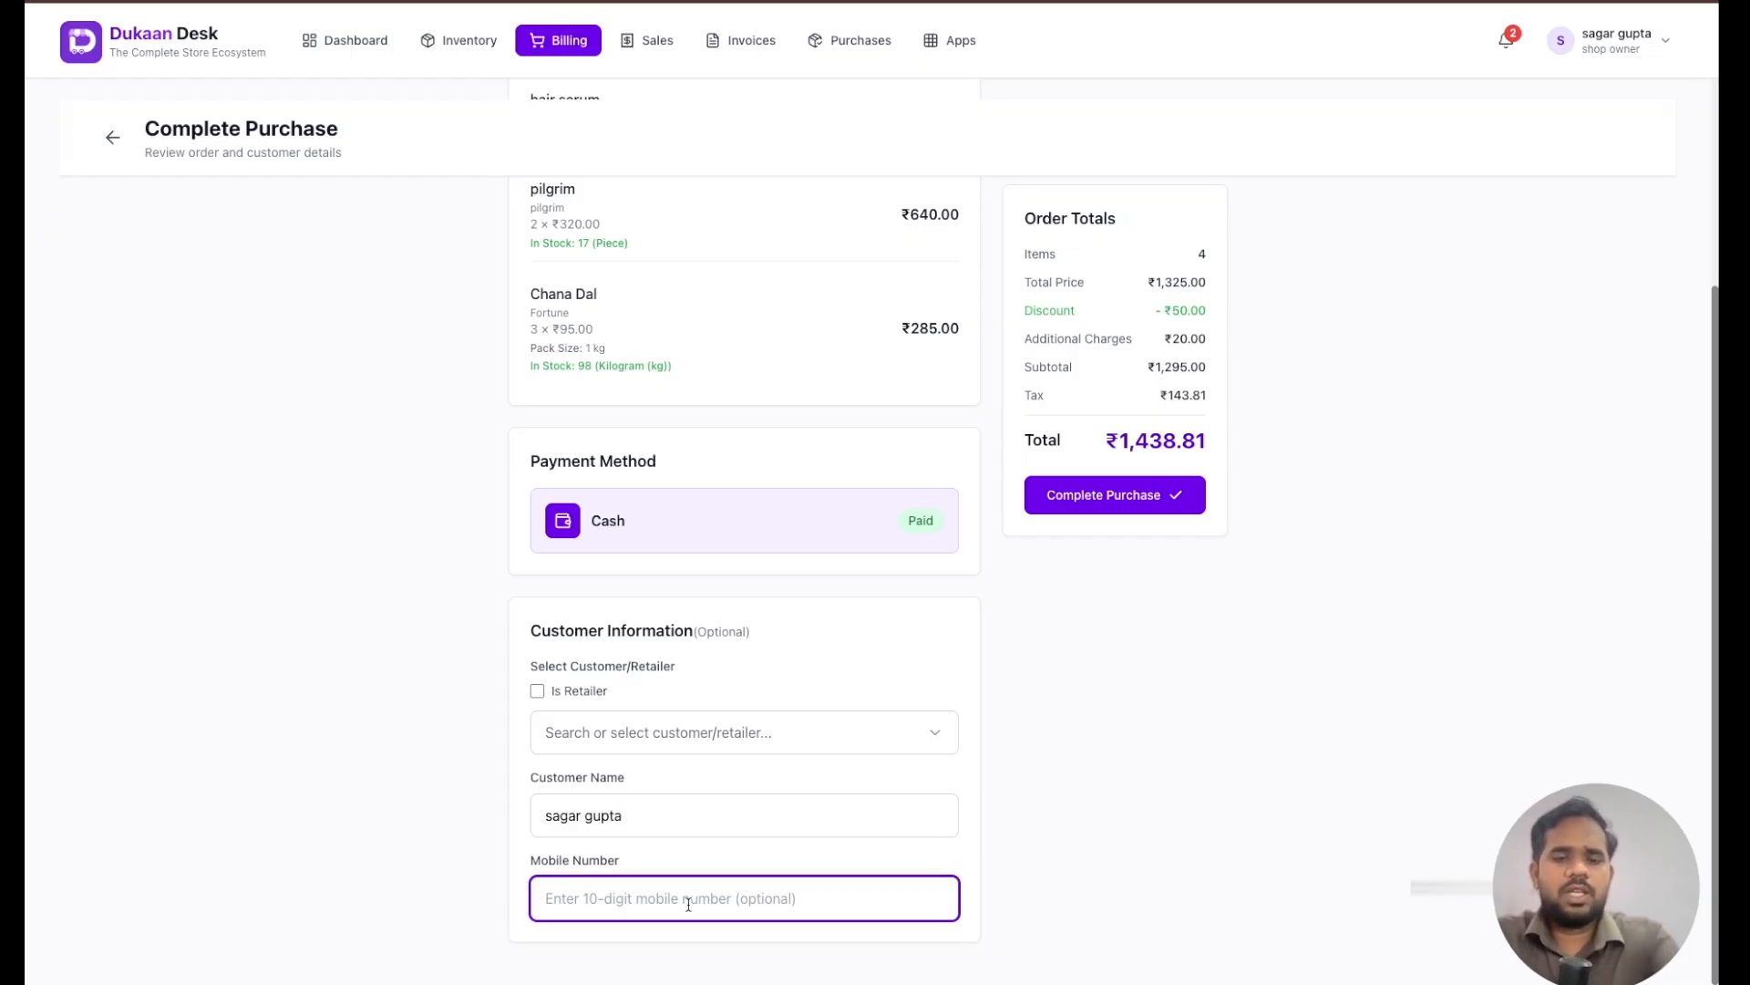
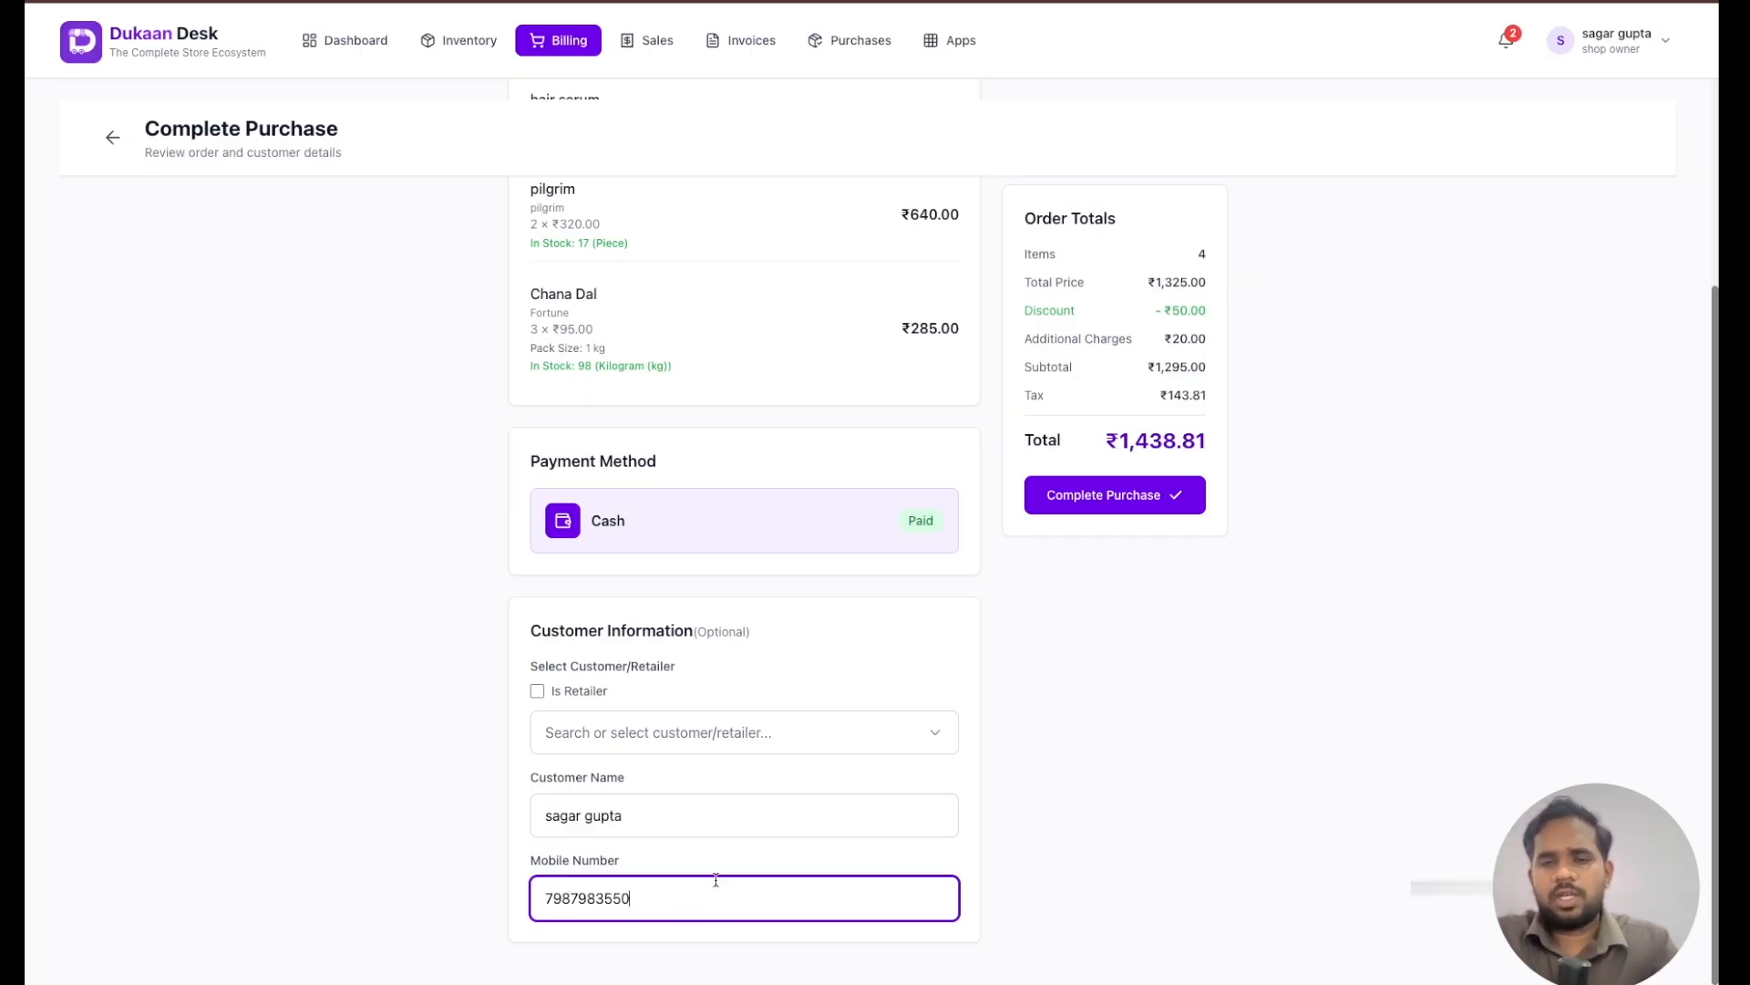
pyautogui.scroll(1, 1000, 782)
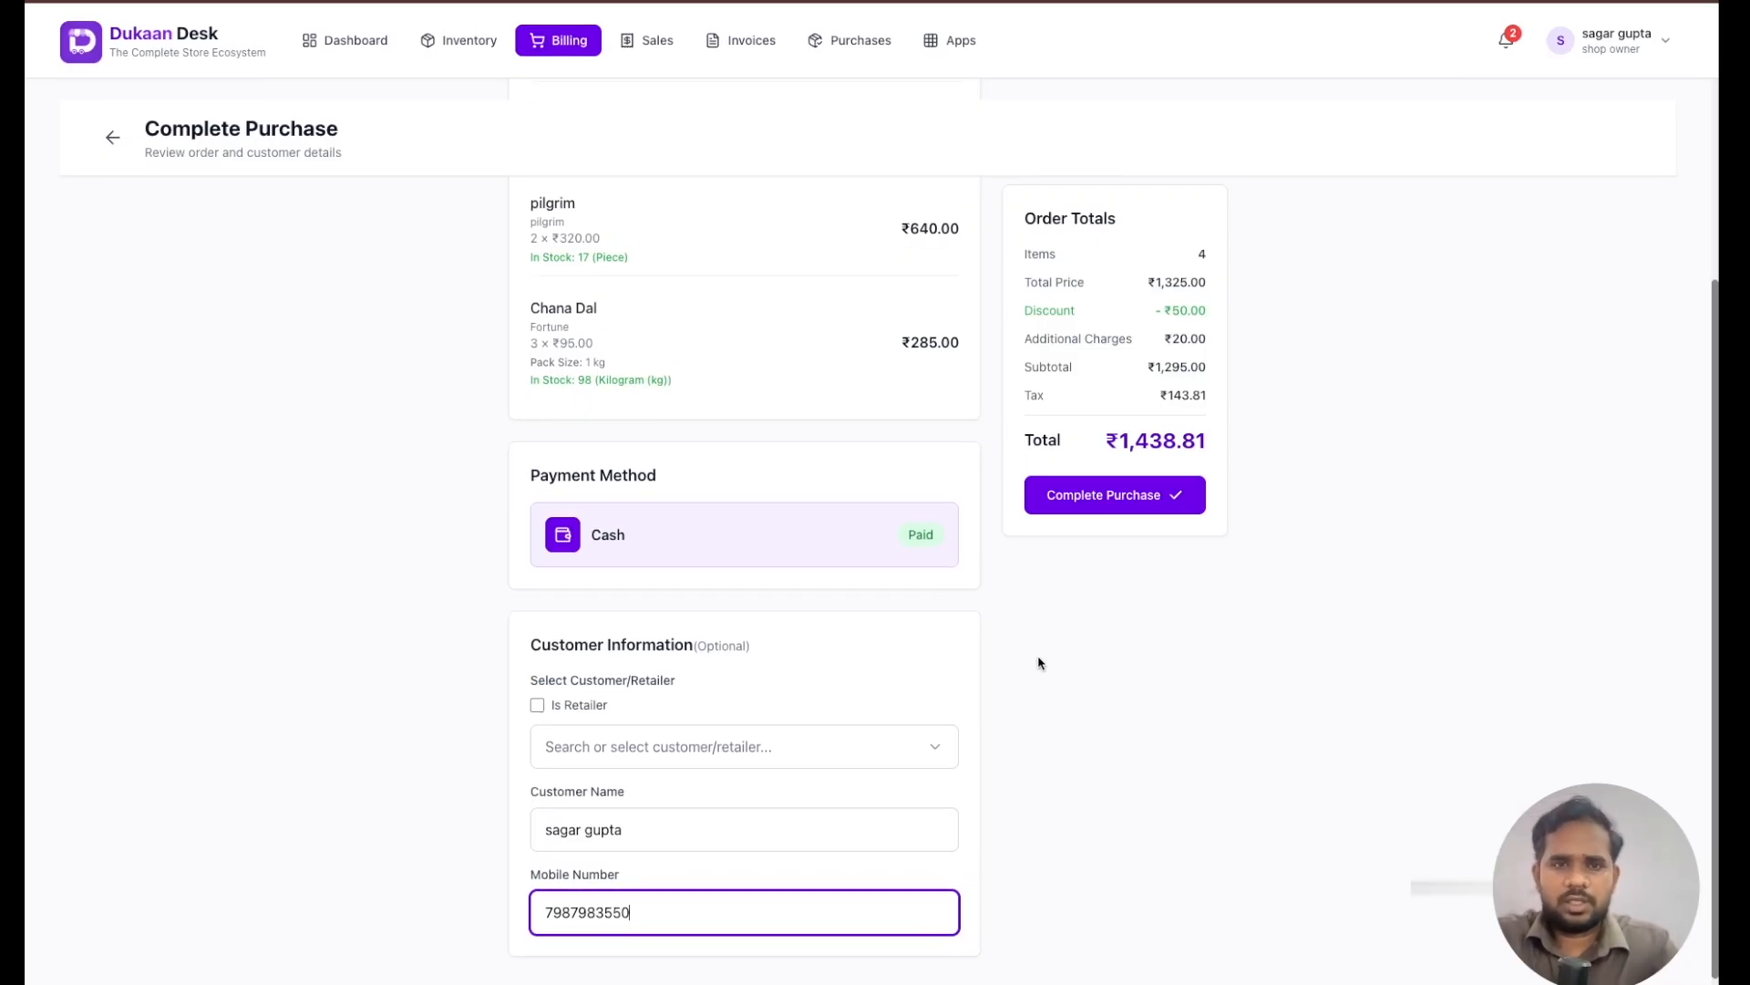
pyautogui.click(1080, 492)
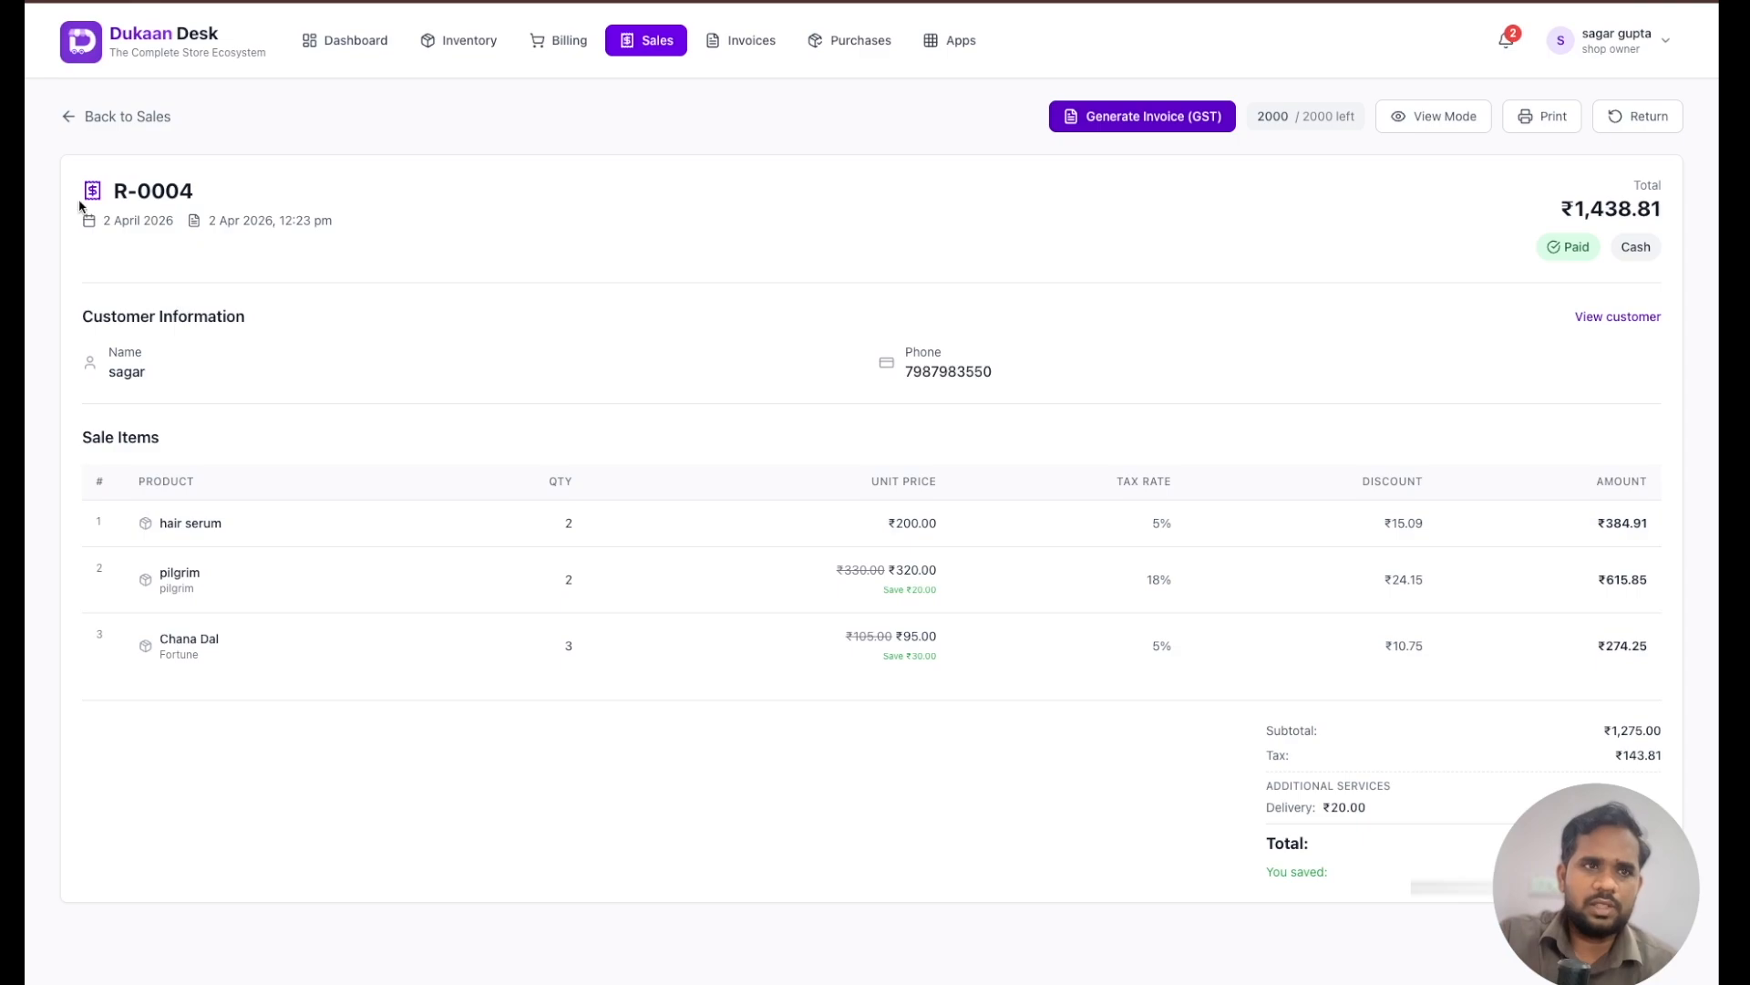
pyautogui.moveTo(79, 186); pyautogui.dragTo(237, 198)
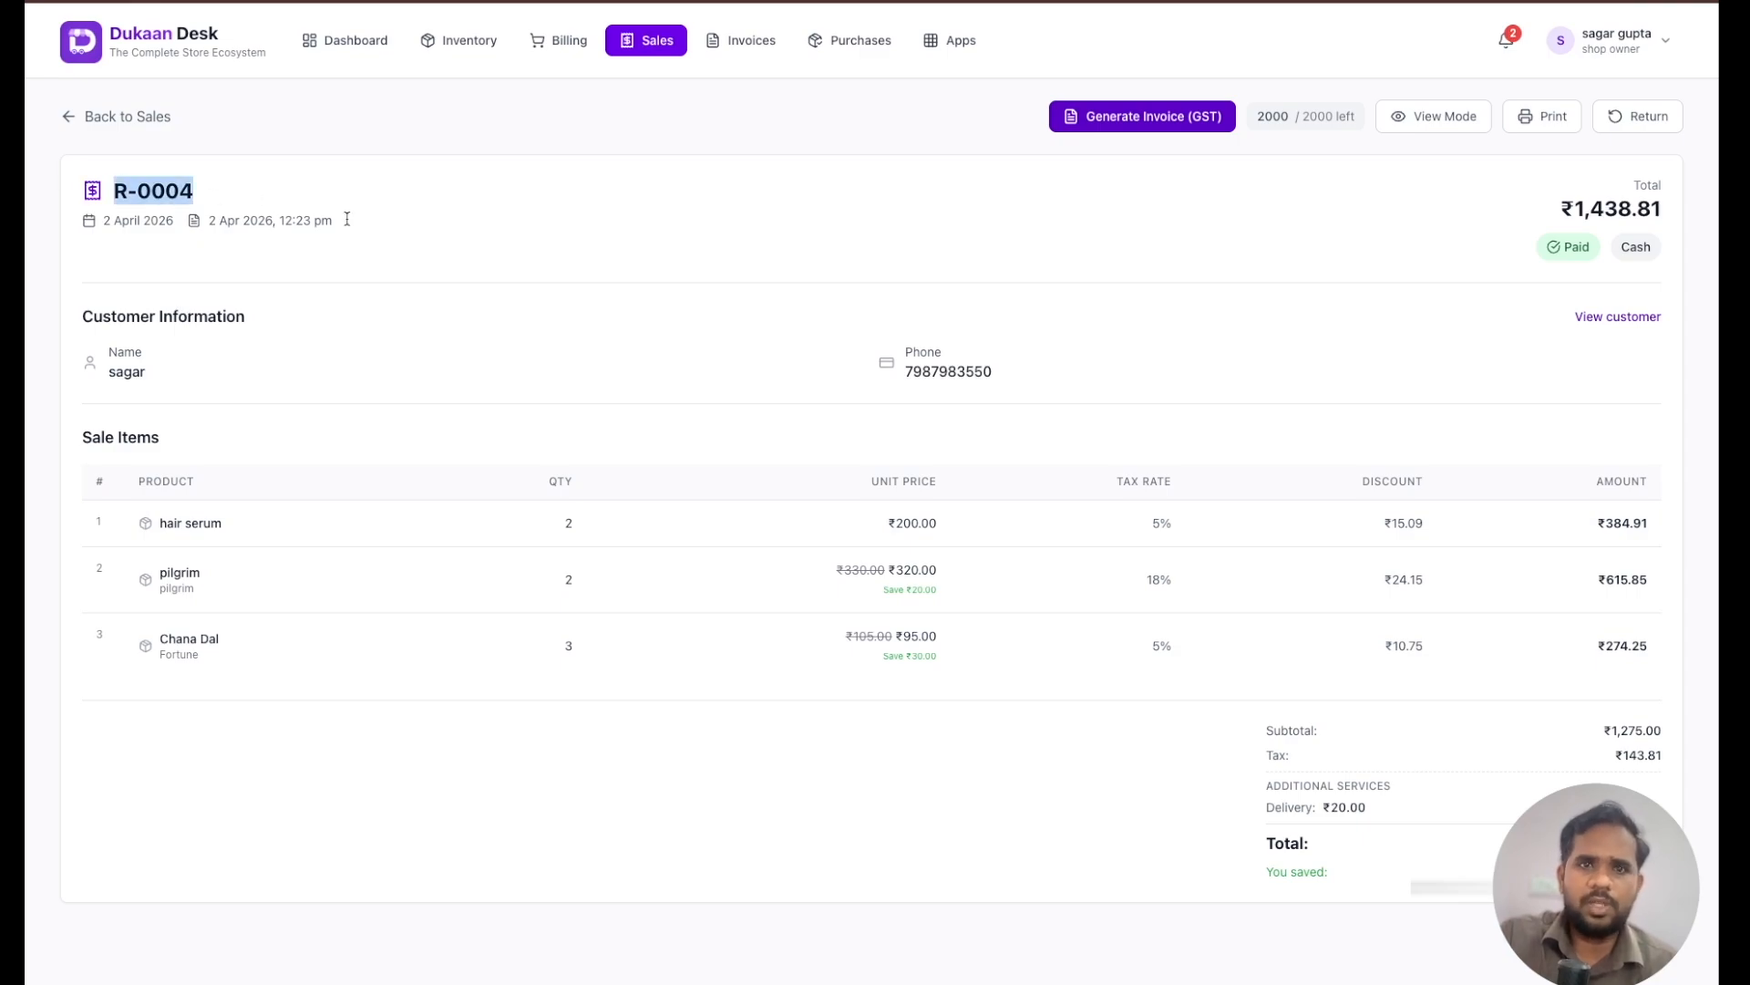
pyautogui.click(541, 324)
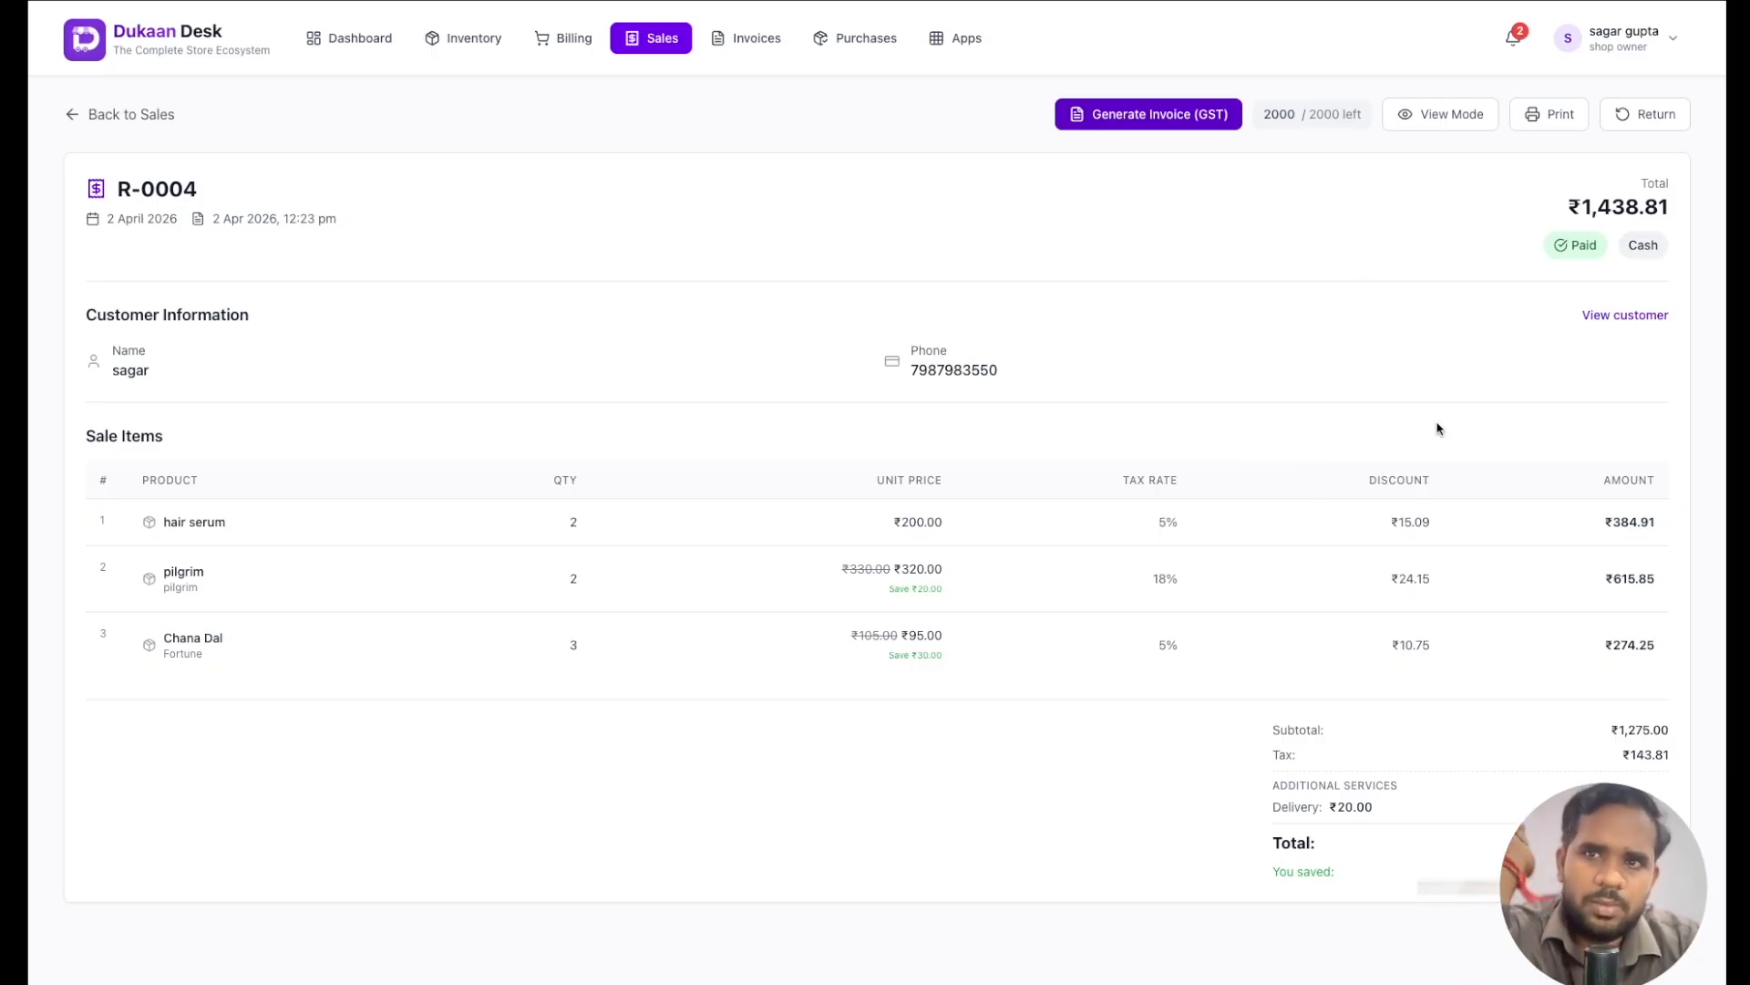
# - Change the billing mode to Inclusive Pricing (No Breakdown) in the shop's billing settings and save the settings
pyautogui.click(1650, 41)
pyautogui.click(1556, 348)
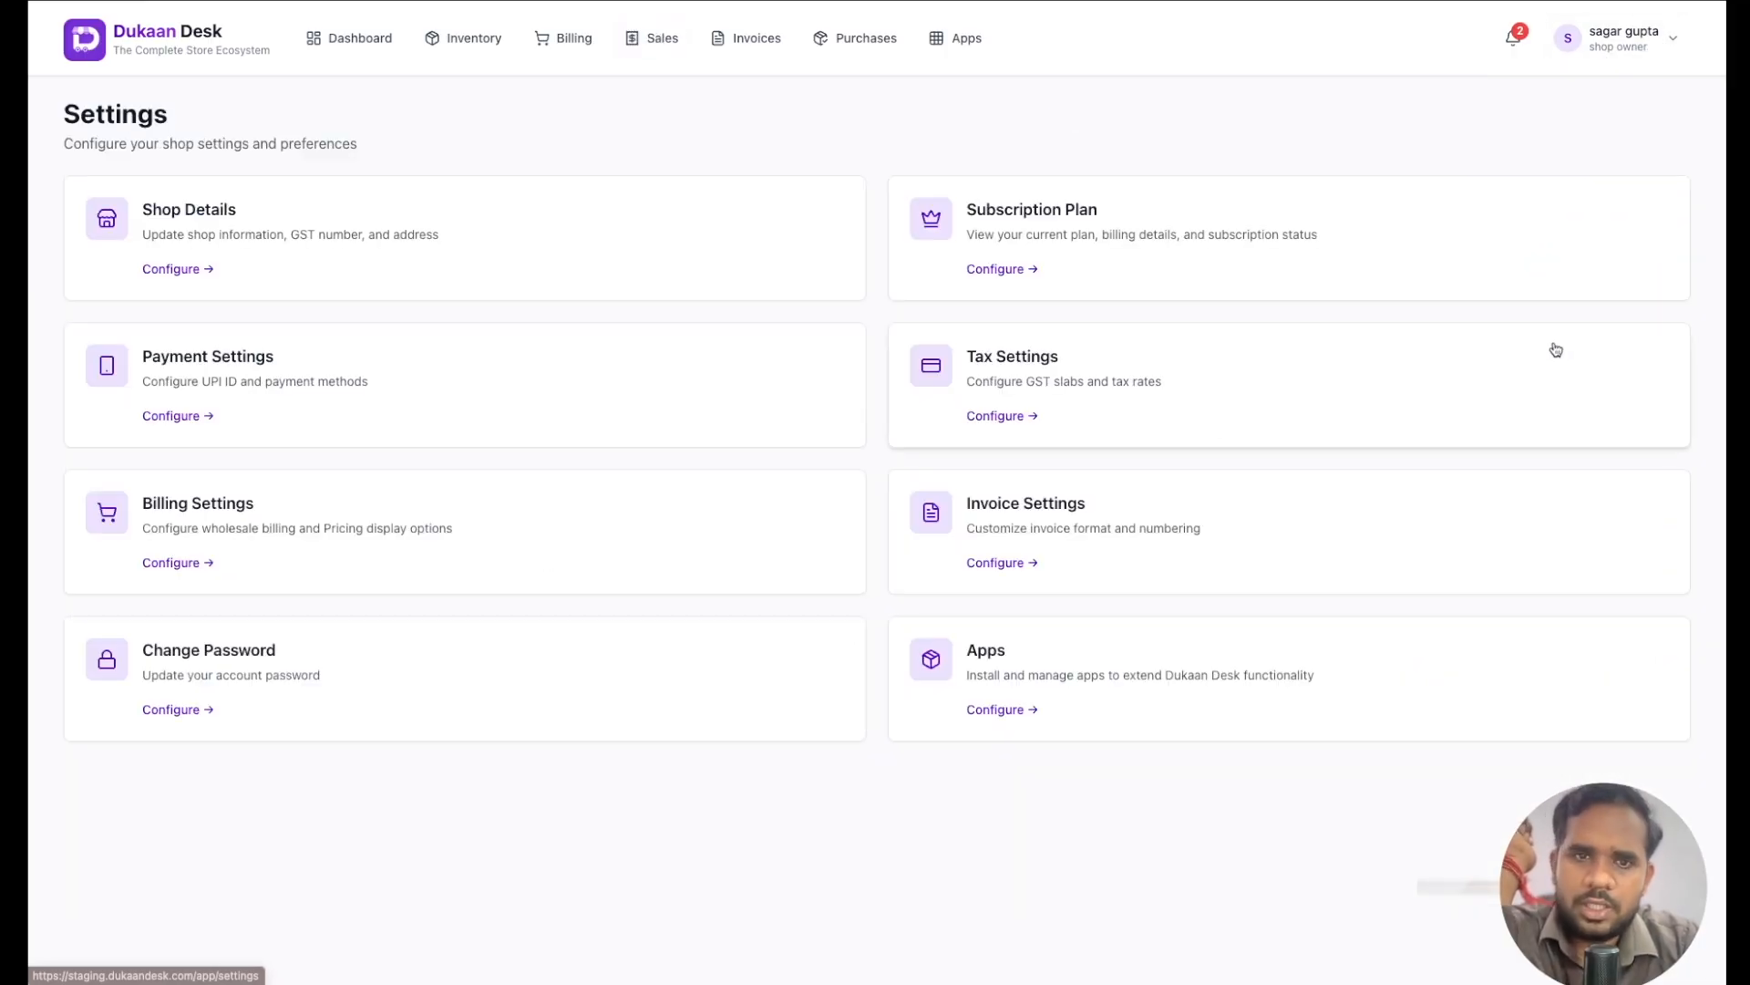
pyautogui.click(395, 536)
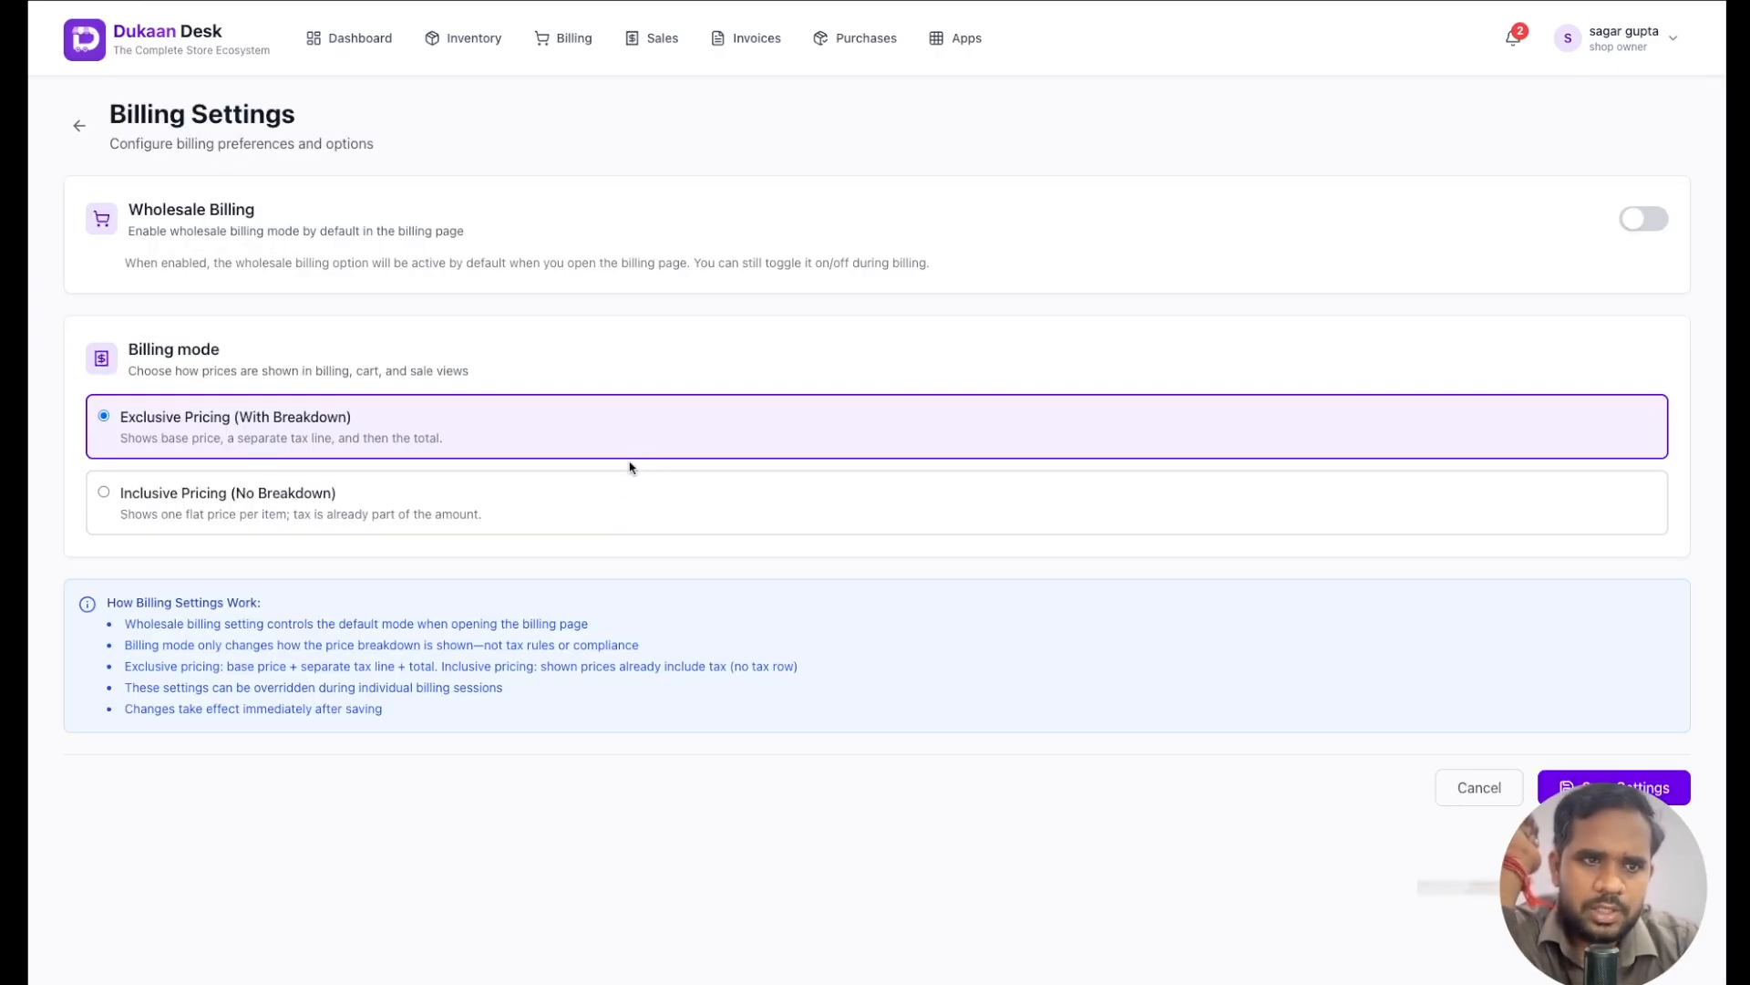
pyautogui.click(613, 505)
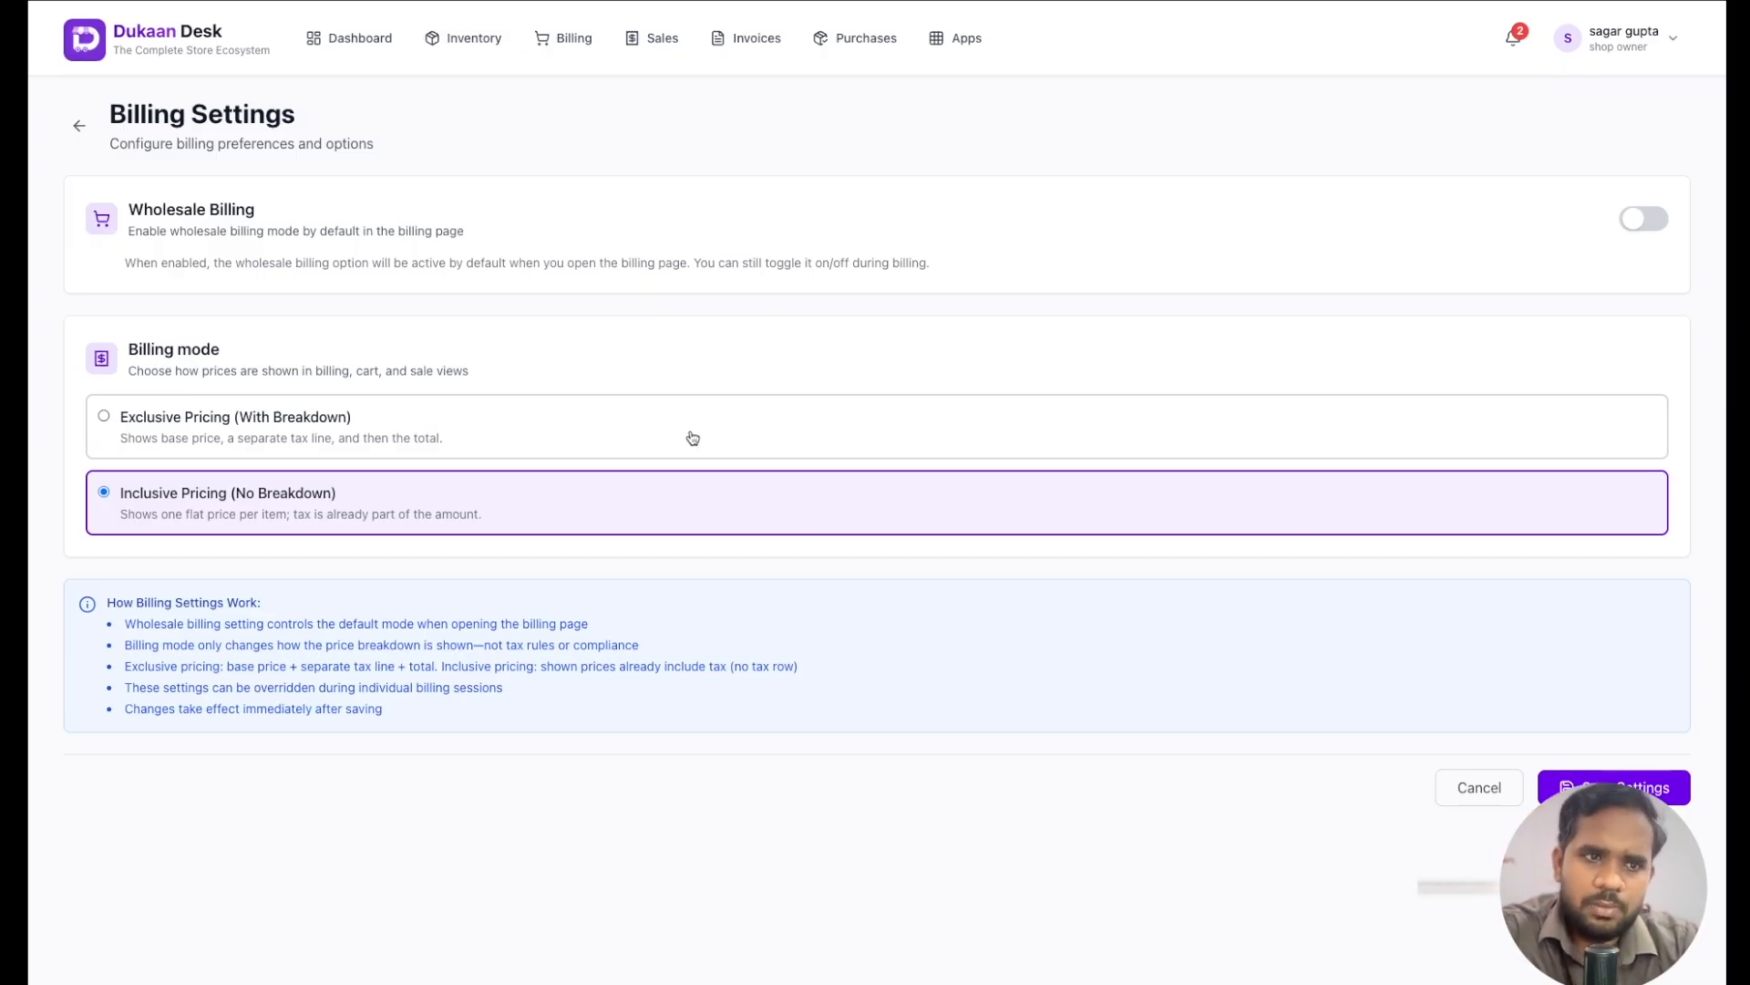
pyautogui.click(1595, 784)
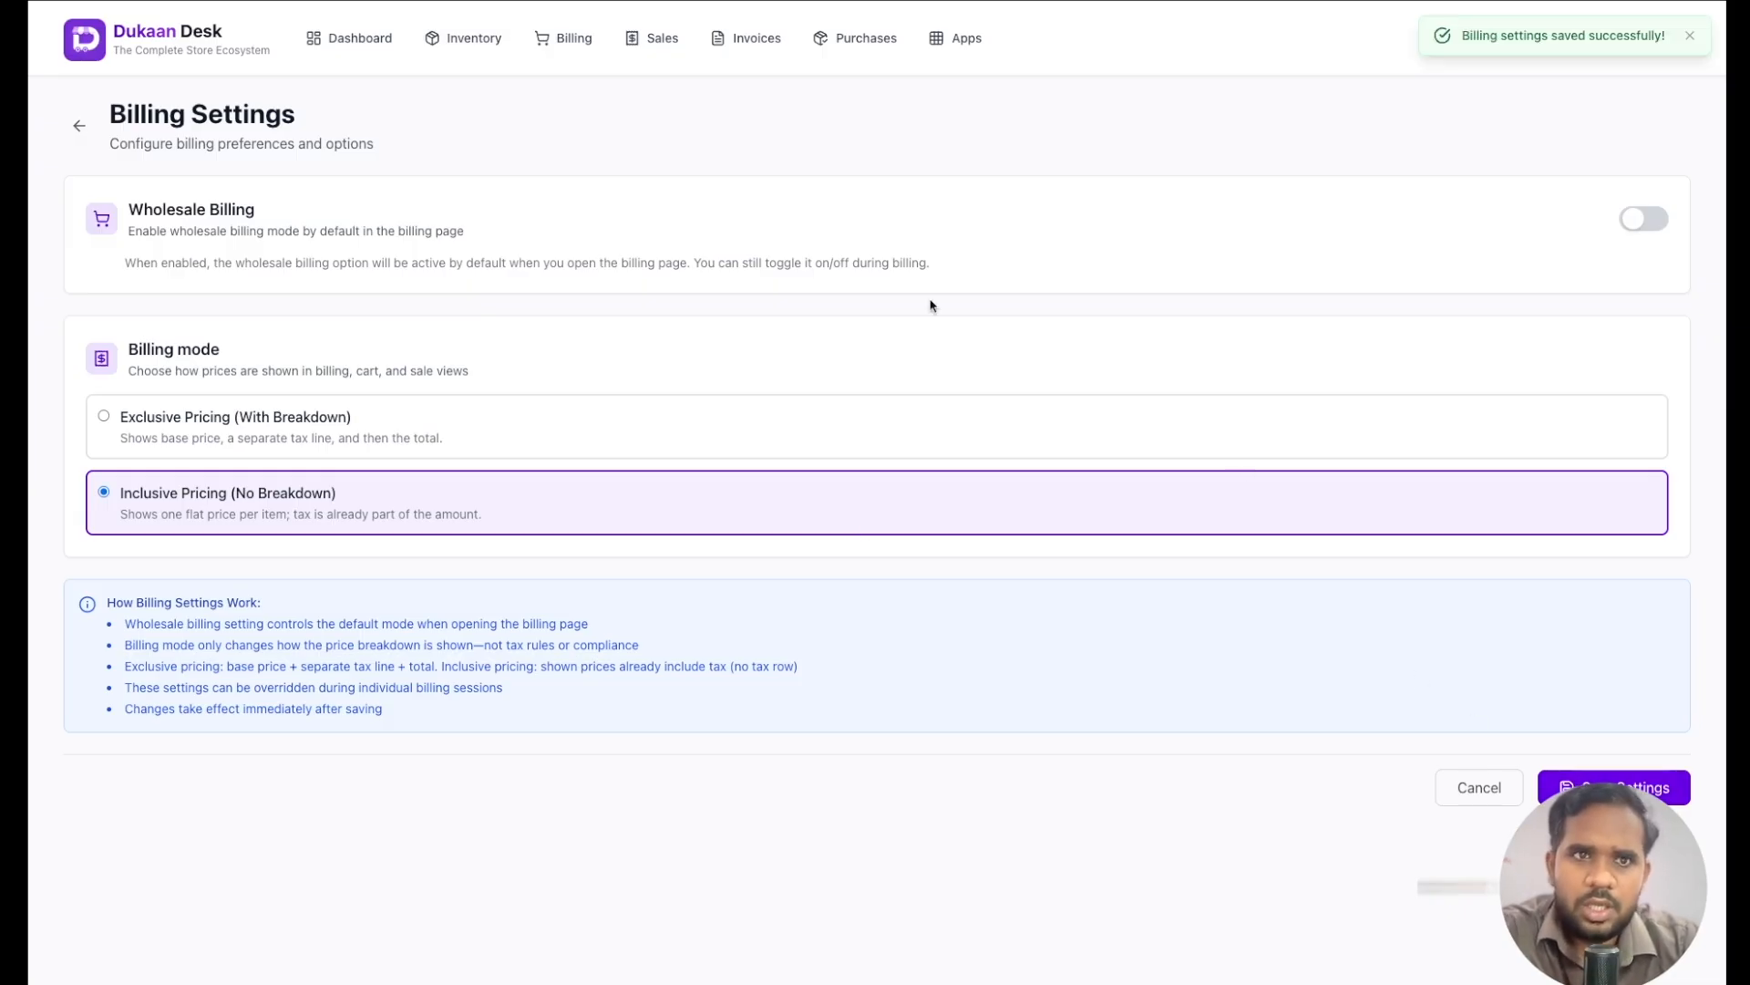
# - Search for "da" on the billing page and add Chana Dal to the cart with quantity 3
pyautogui.click(563, 41)
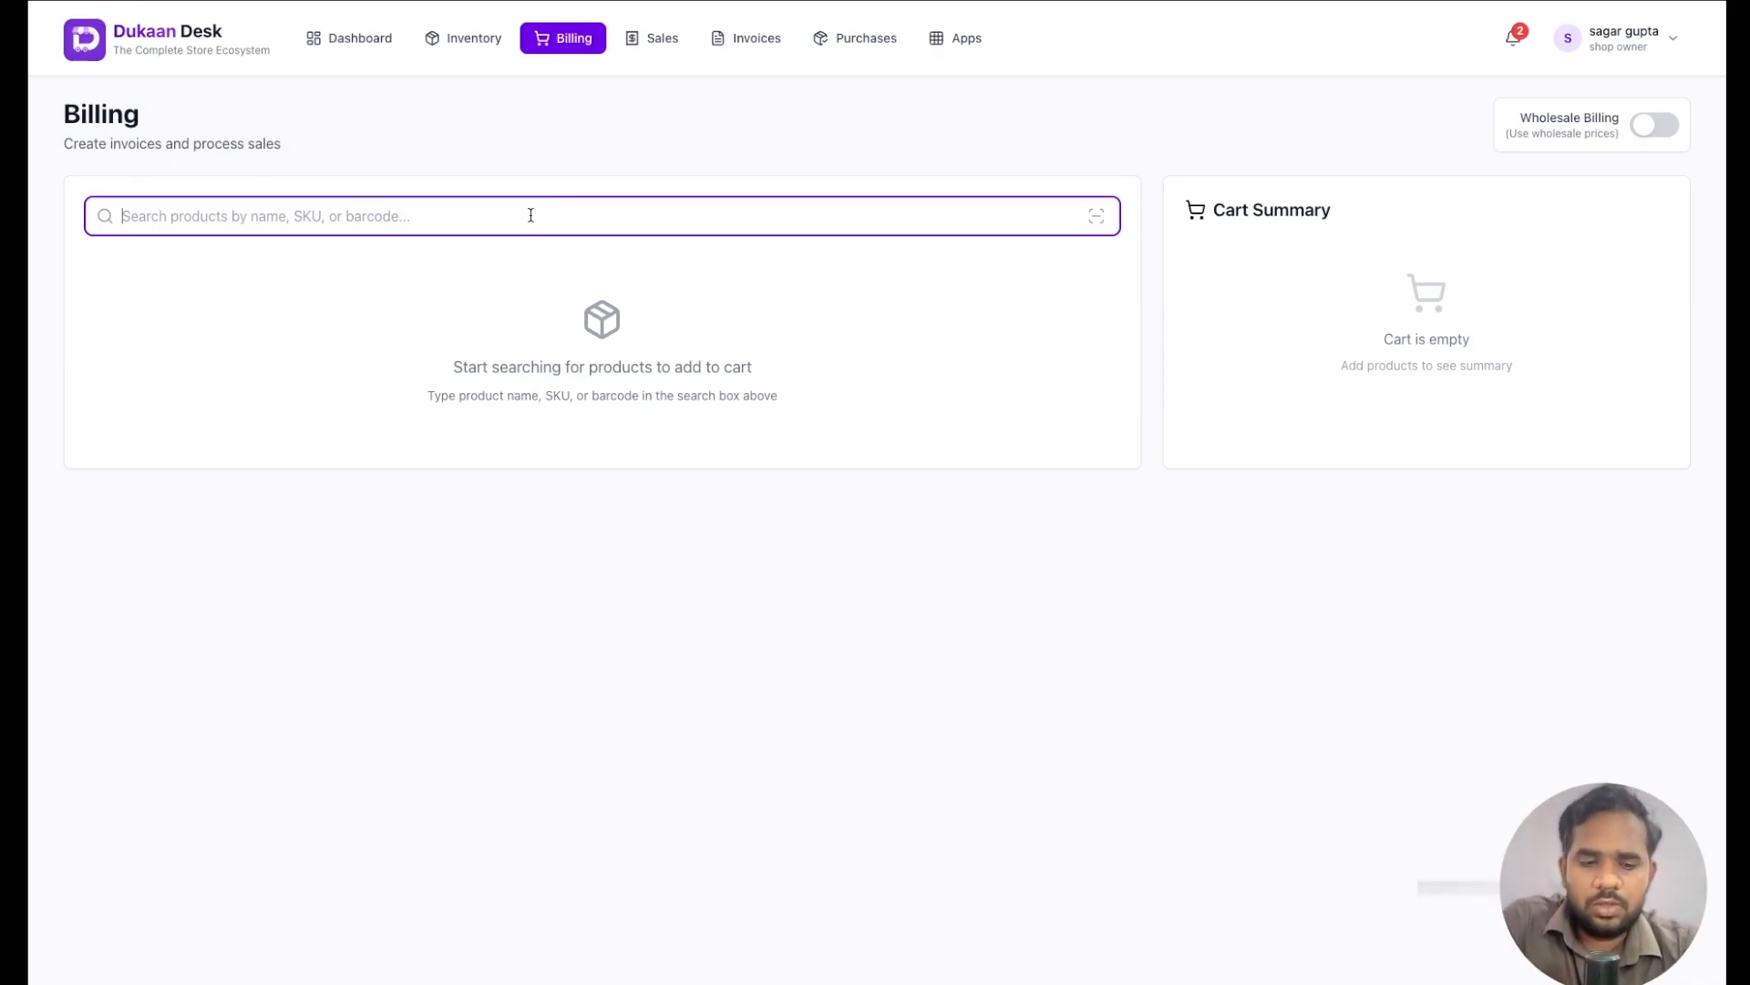
pyautogui.write('d')
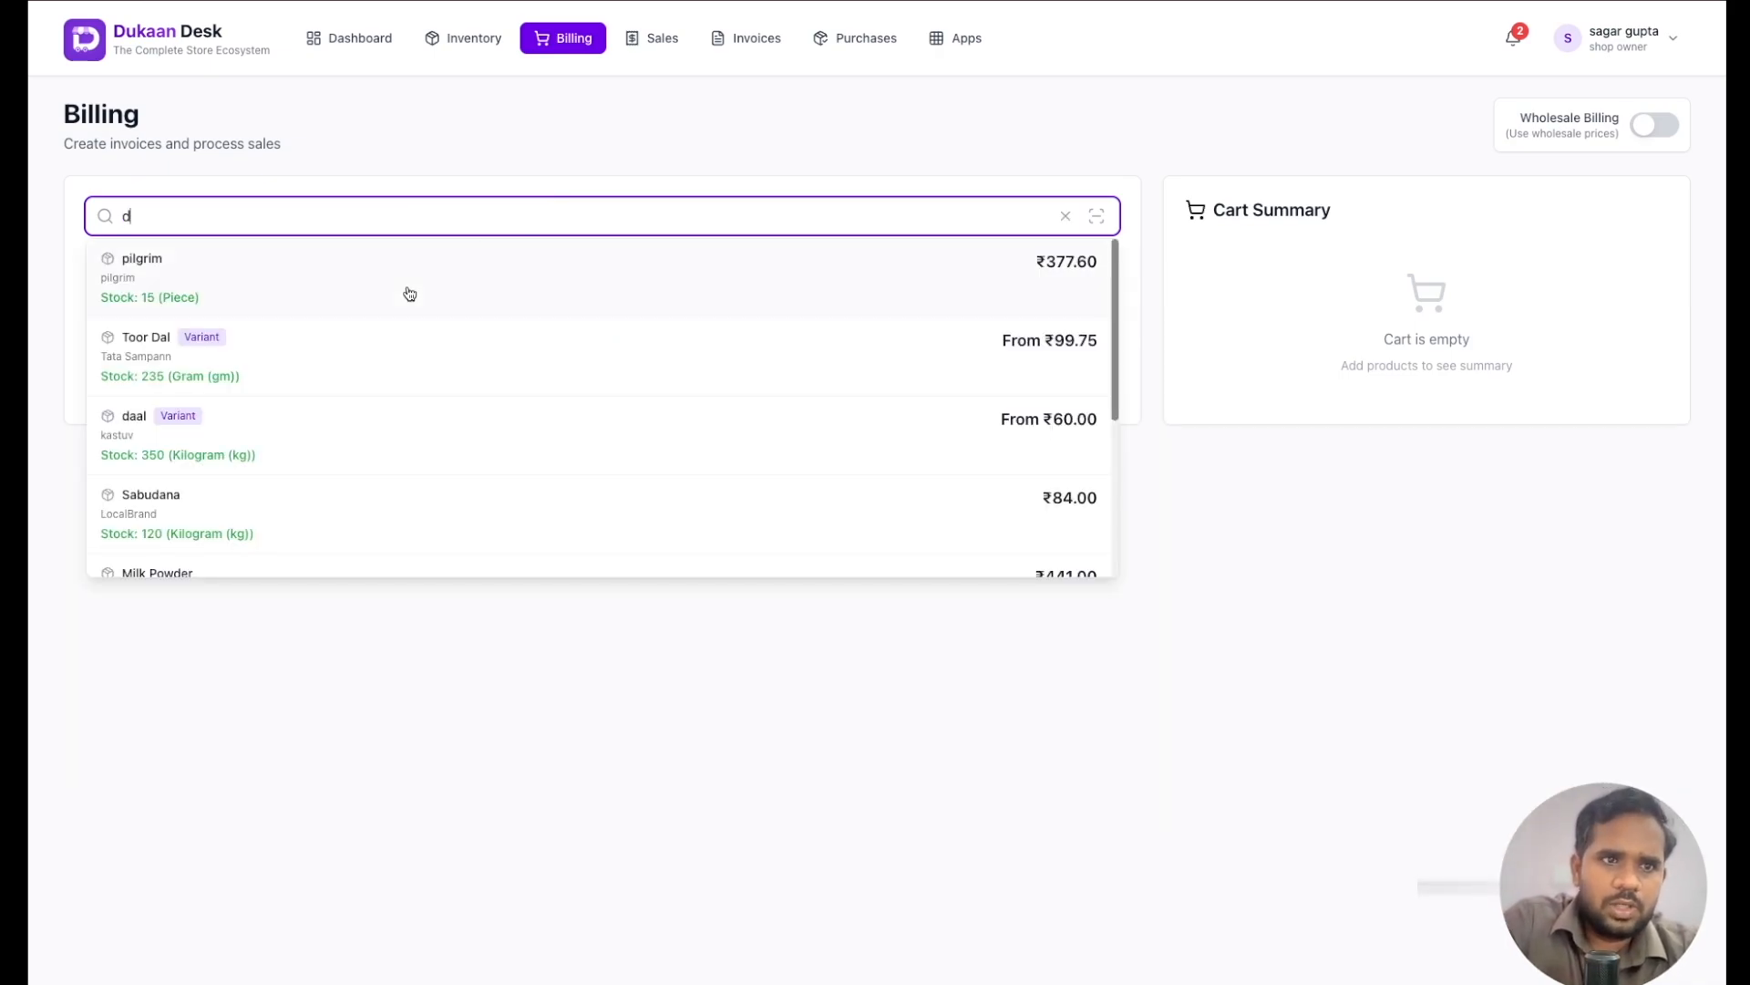
pyautogui.write('a')
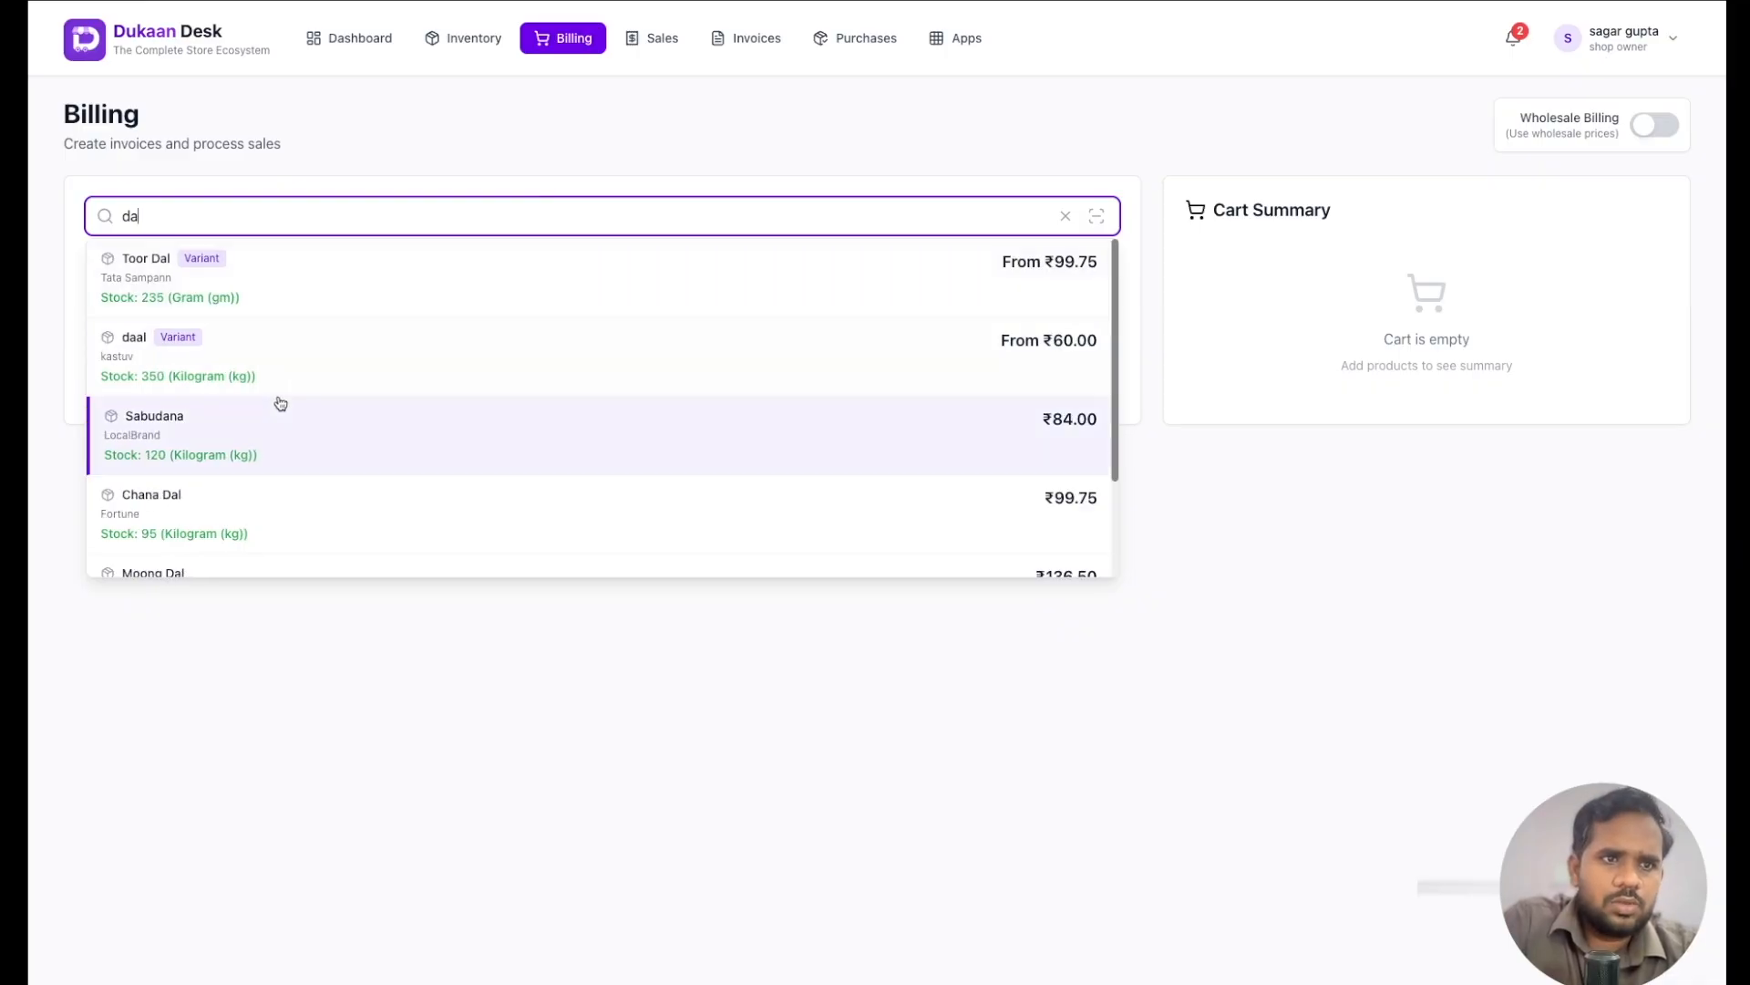
pyautogui.click(227, 503)
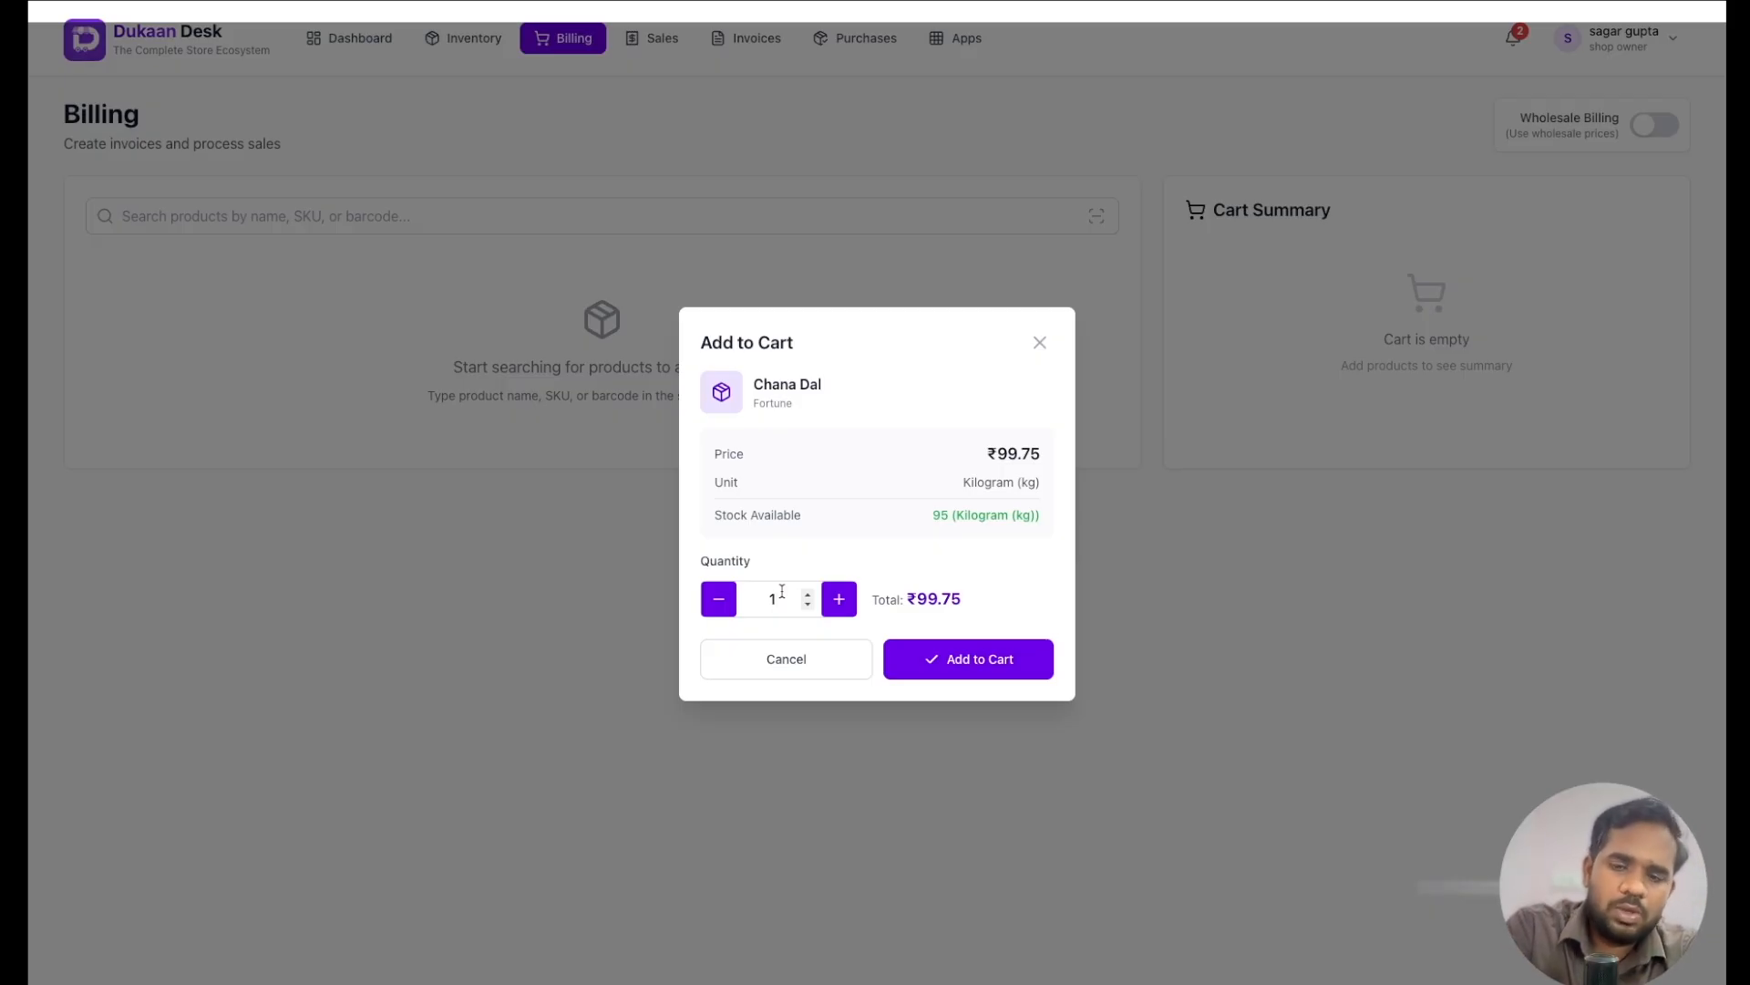
pyautogui.press('BackSpace')
pyautogui.write('3')
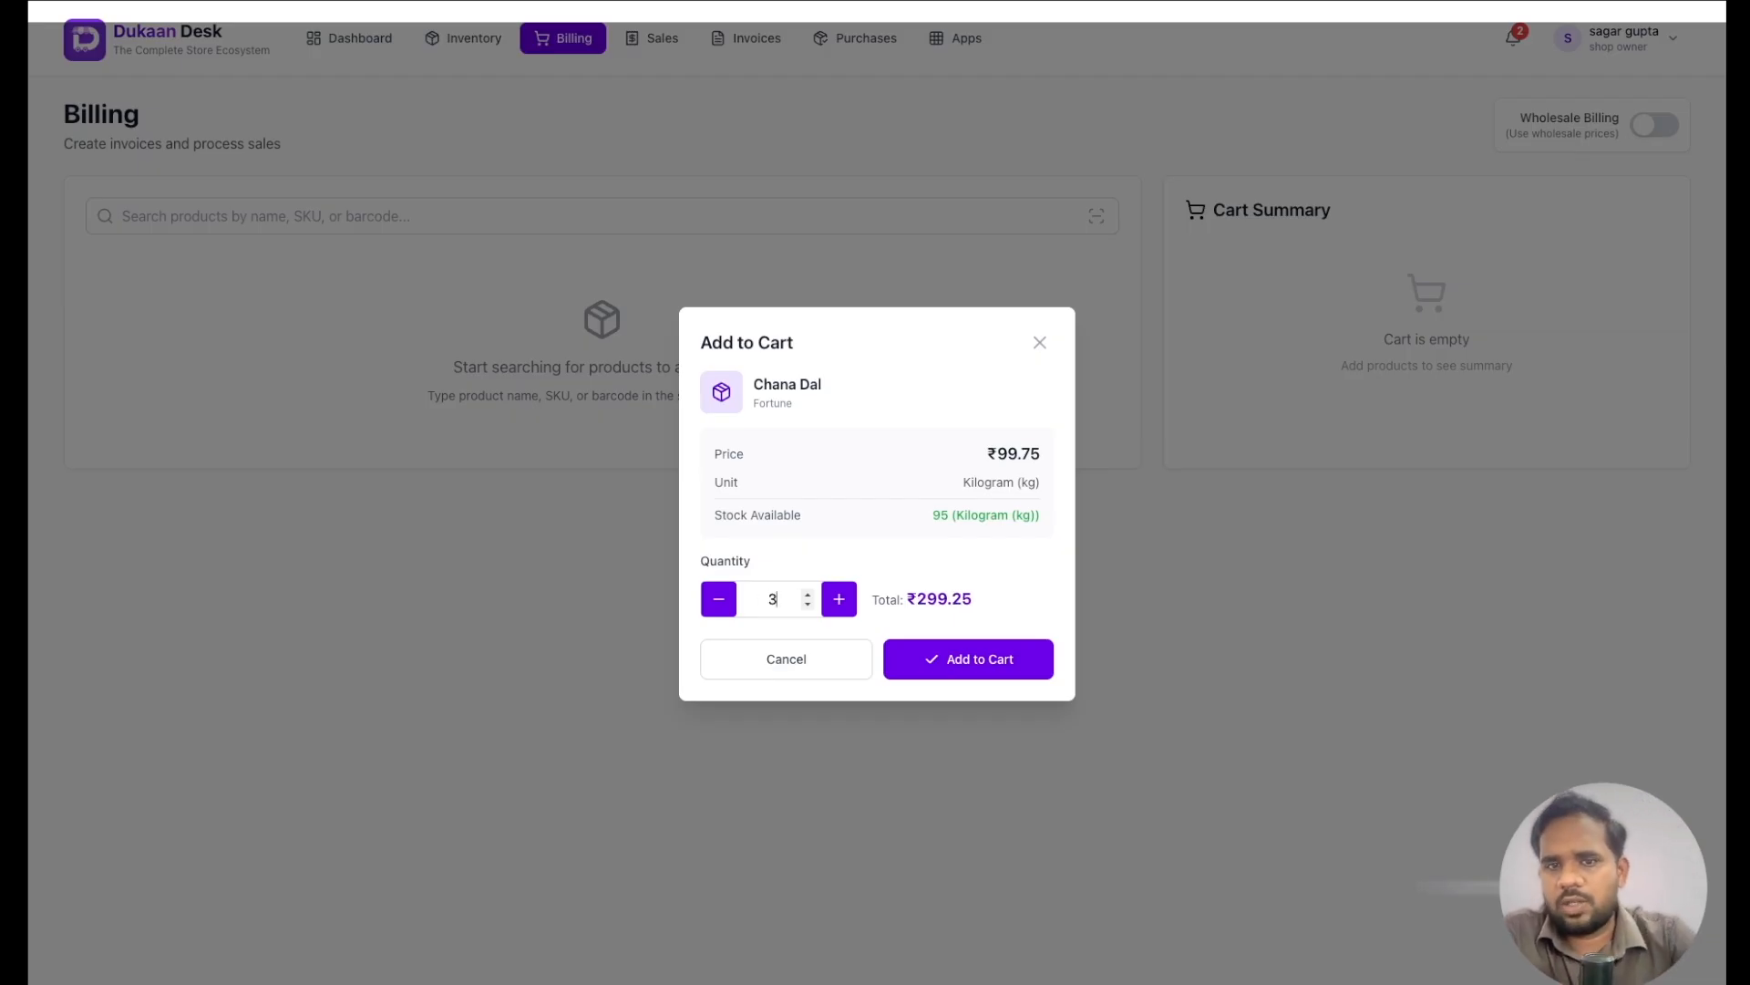
pyautogui.click(939, 657)
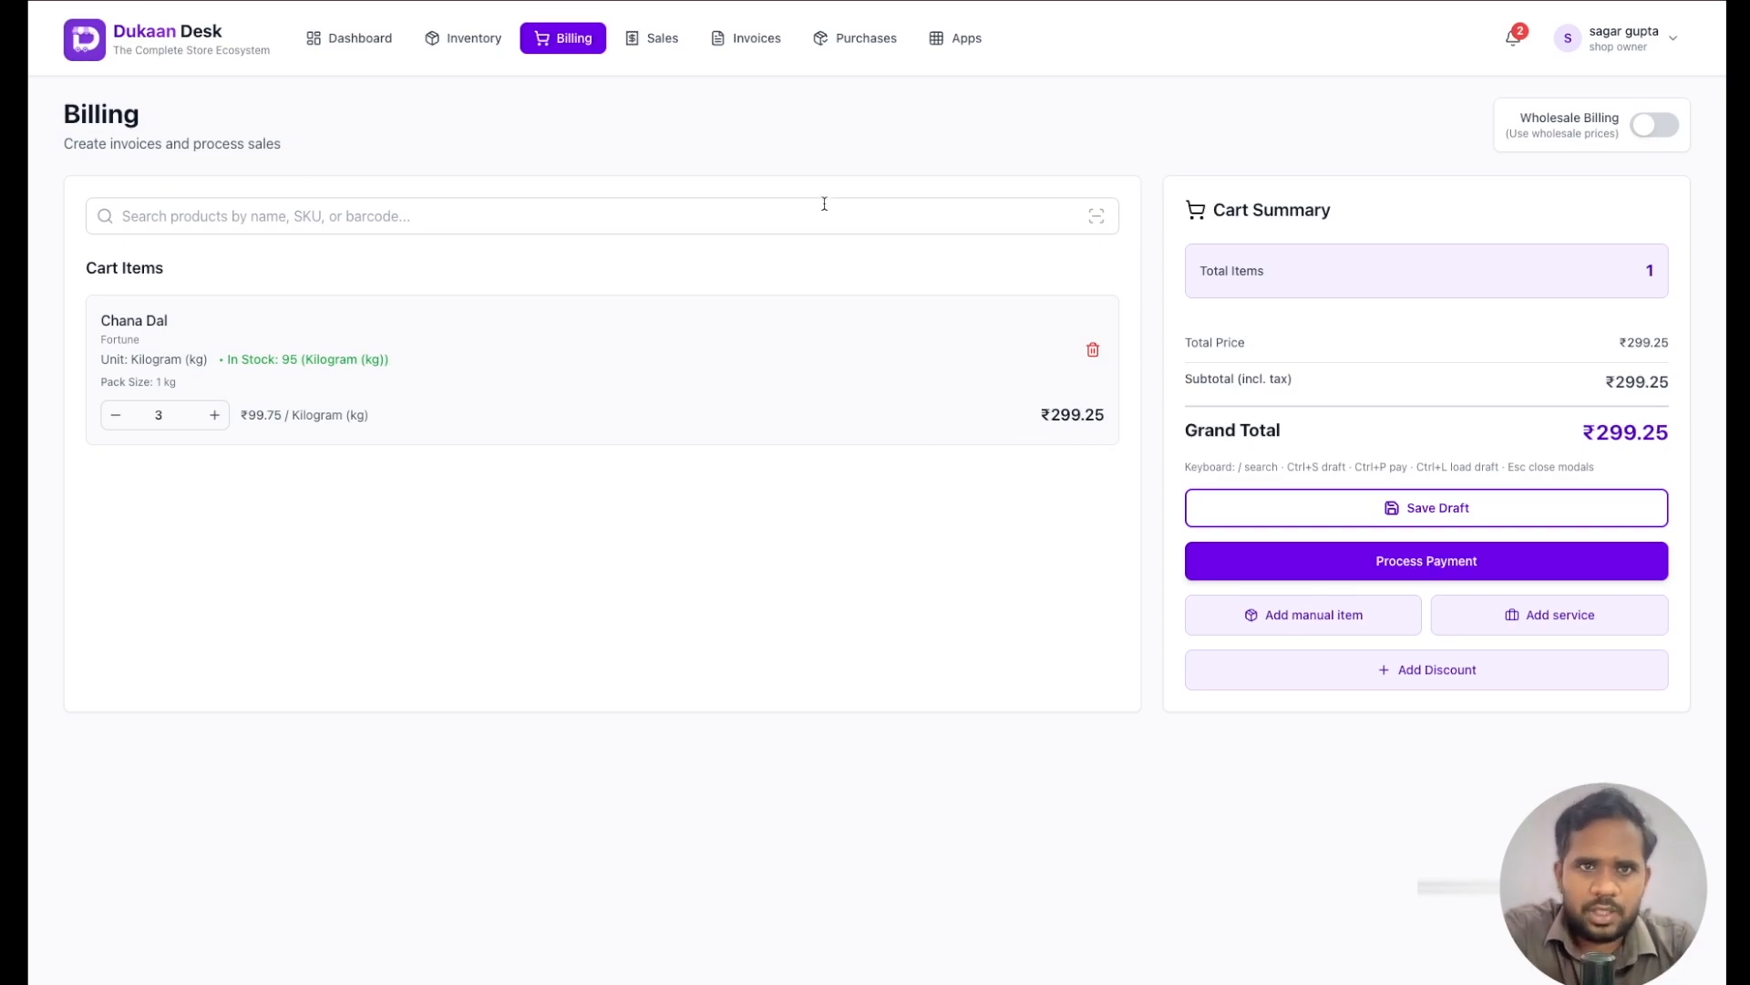
# - Open the details of the most recent sale from the sales list
pyautogui.click(643, 41)
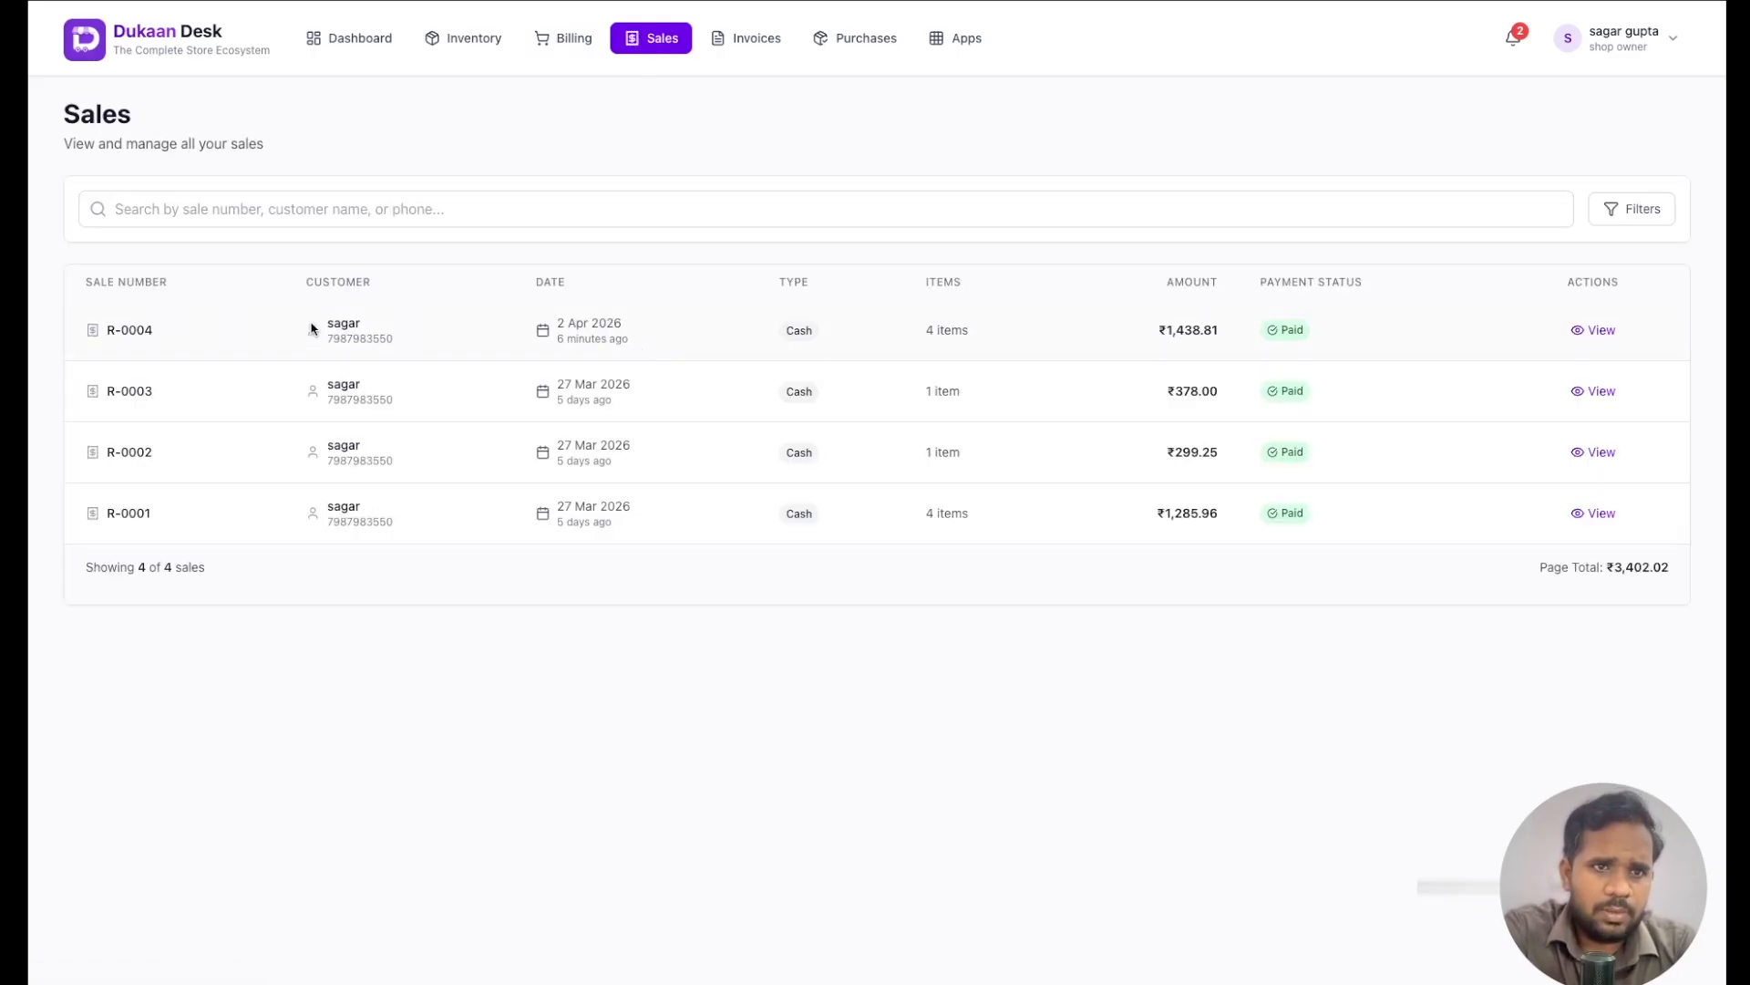
pyautogui.click(1602, 338)
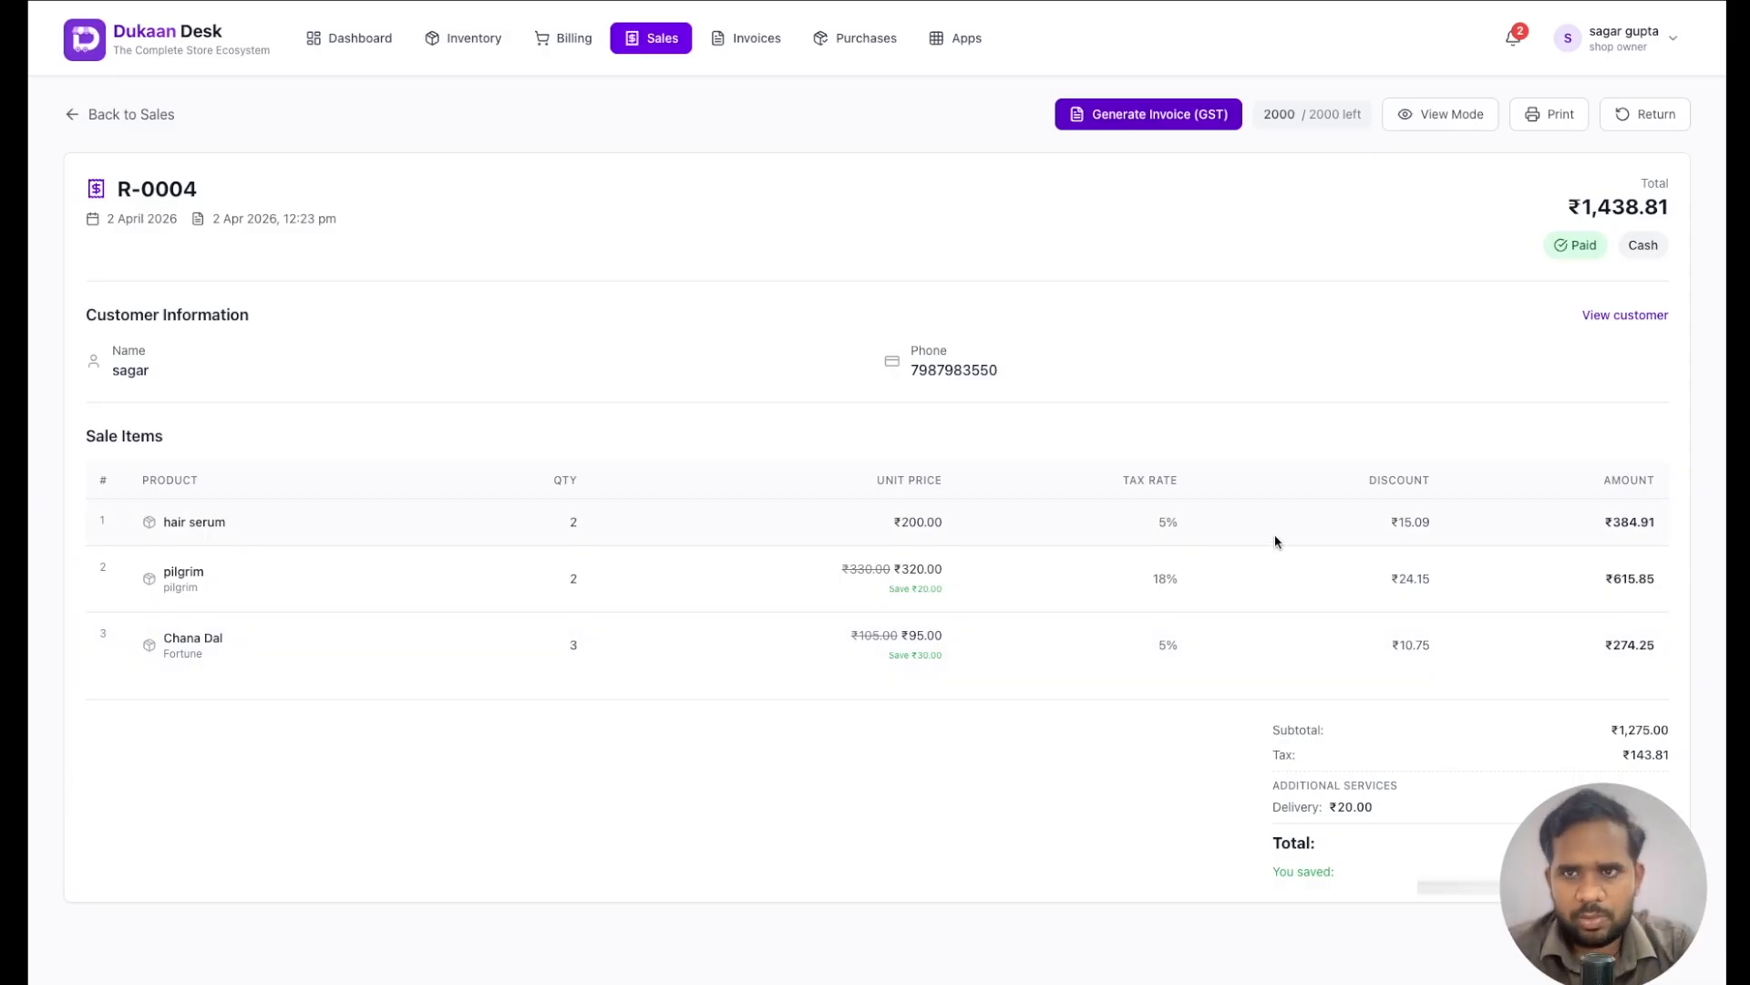
# - Show the sale in Inclusive Pricing view and preview its small thermal receipt print, closing the preview without saving
pyautogui.click(1440, 121)
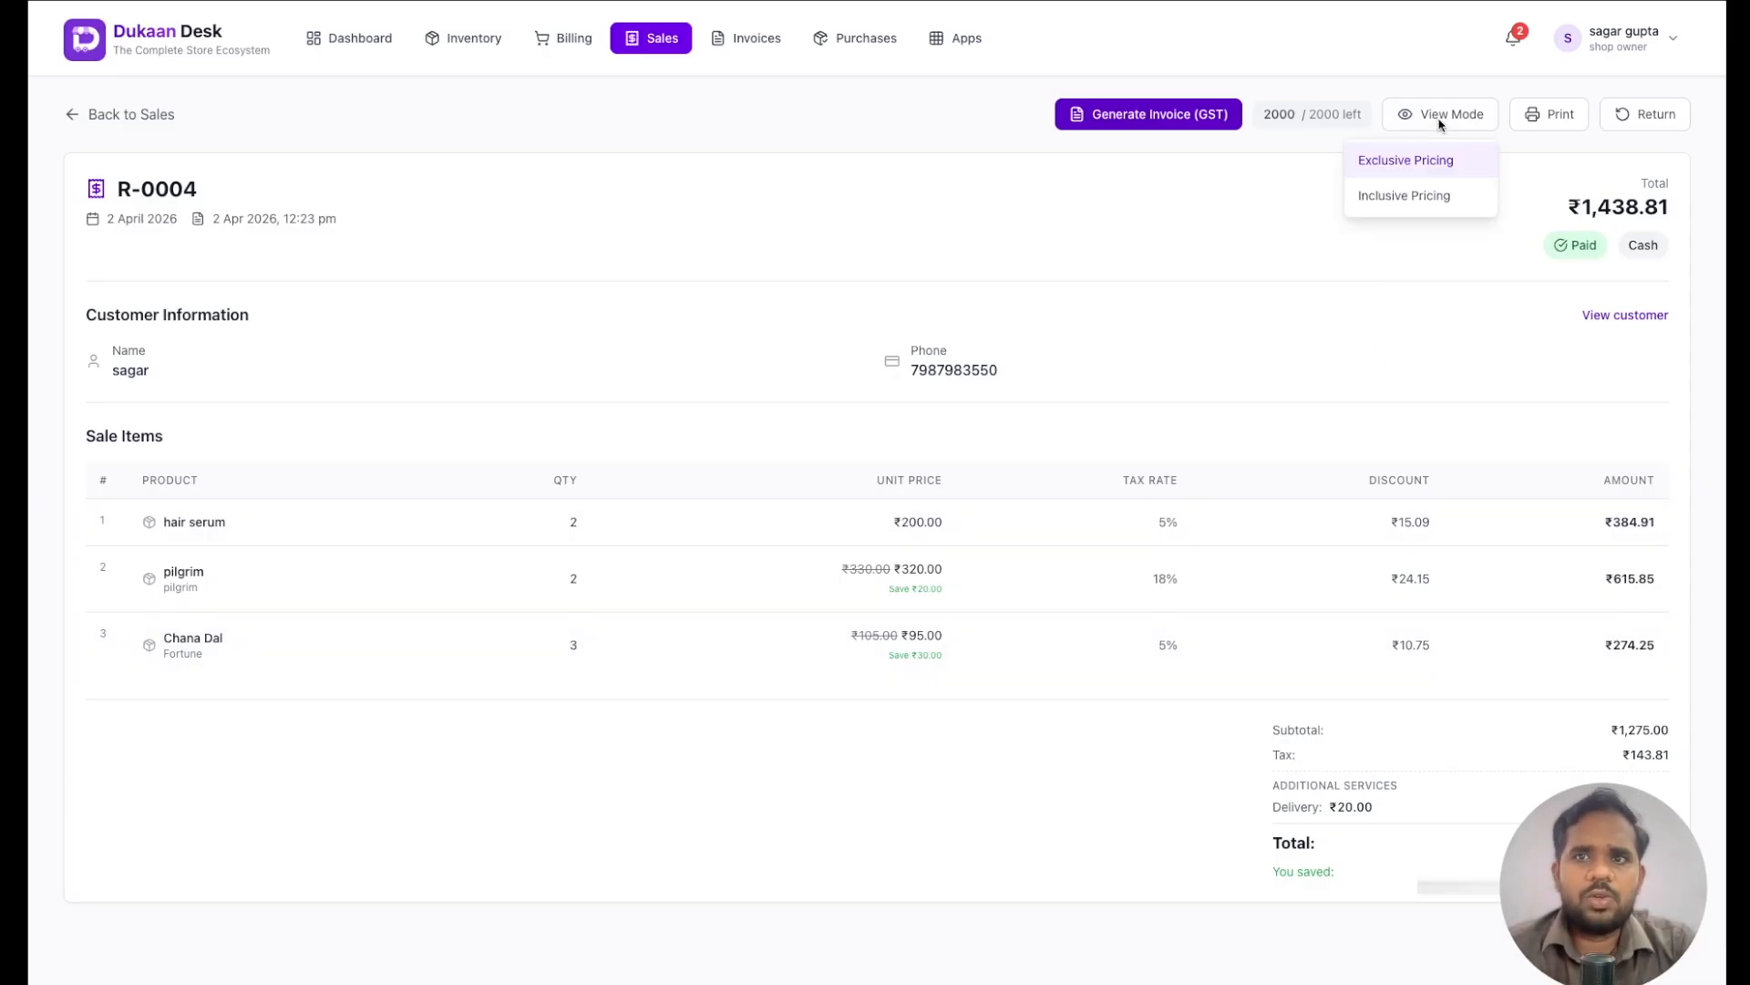
pyautogui.click(1402, 195)
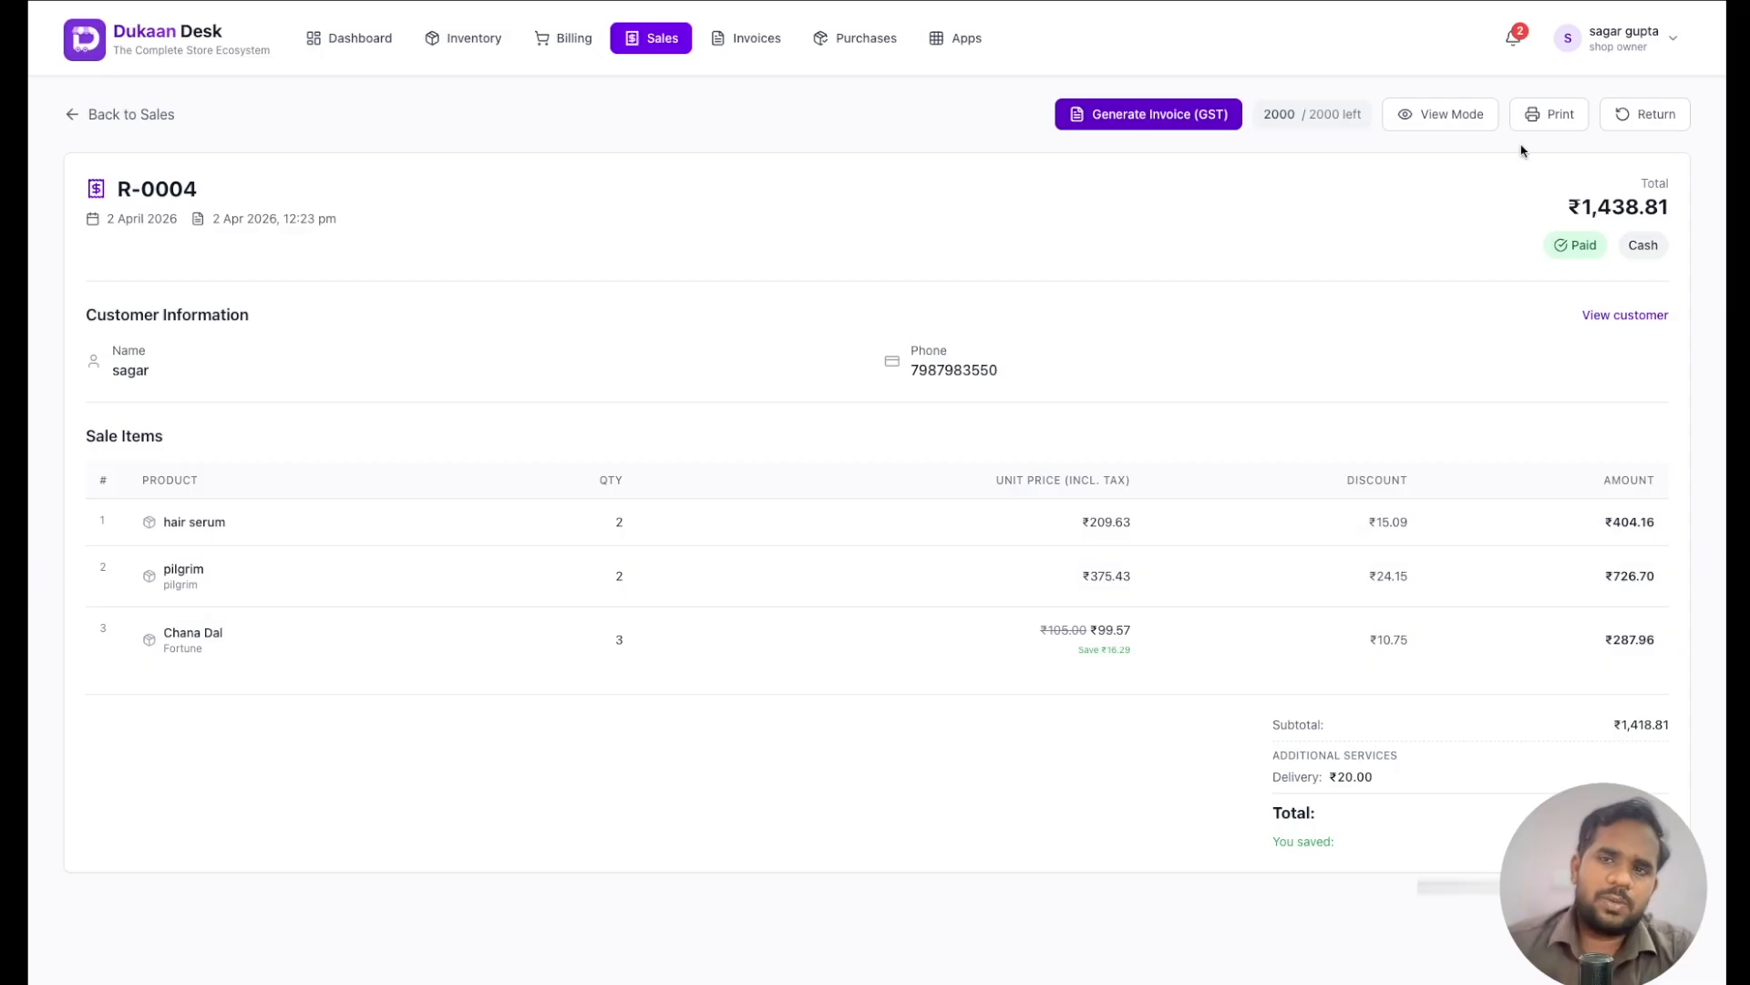
pyautogui.click(1551, 115)
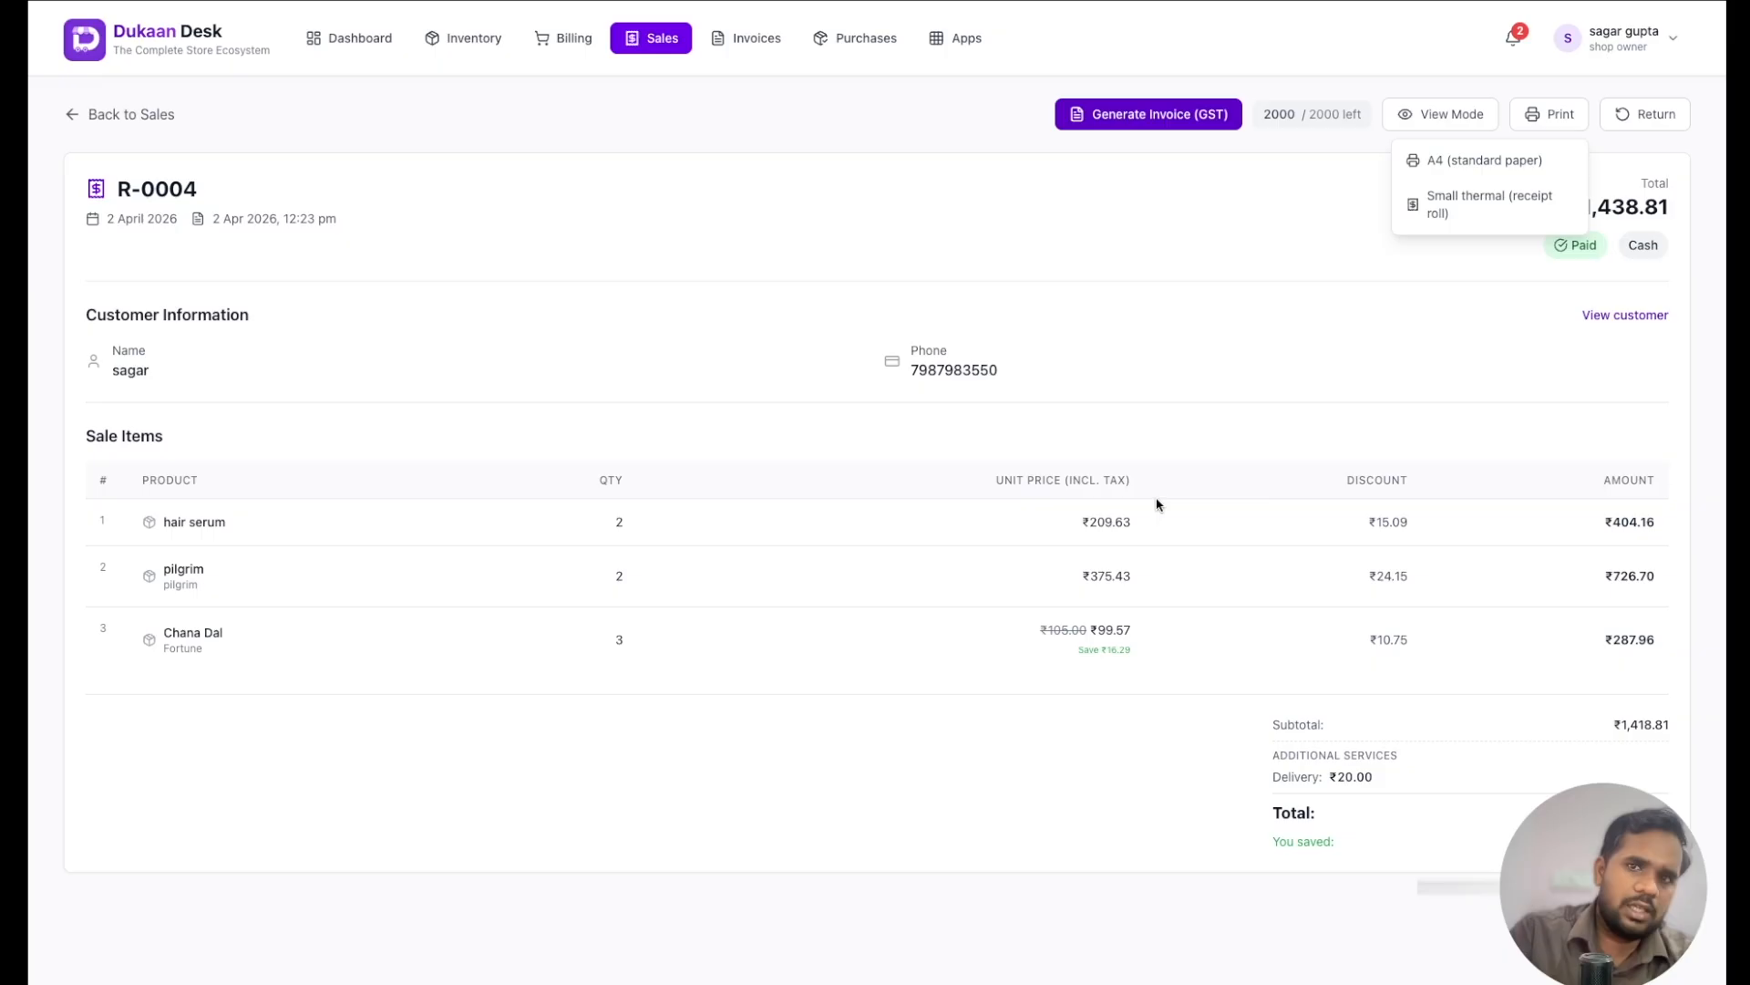
pyautogui.click(1458, 204)
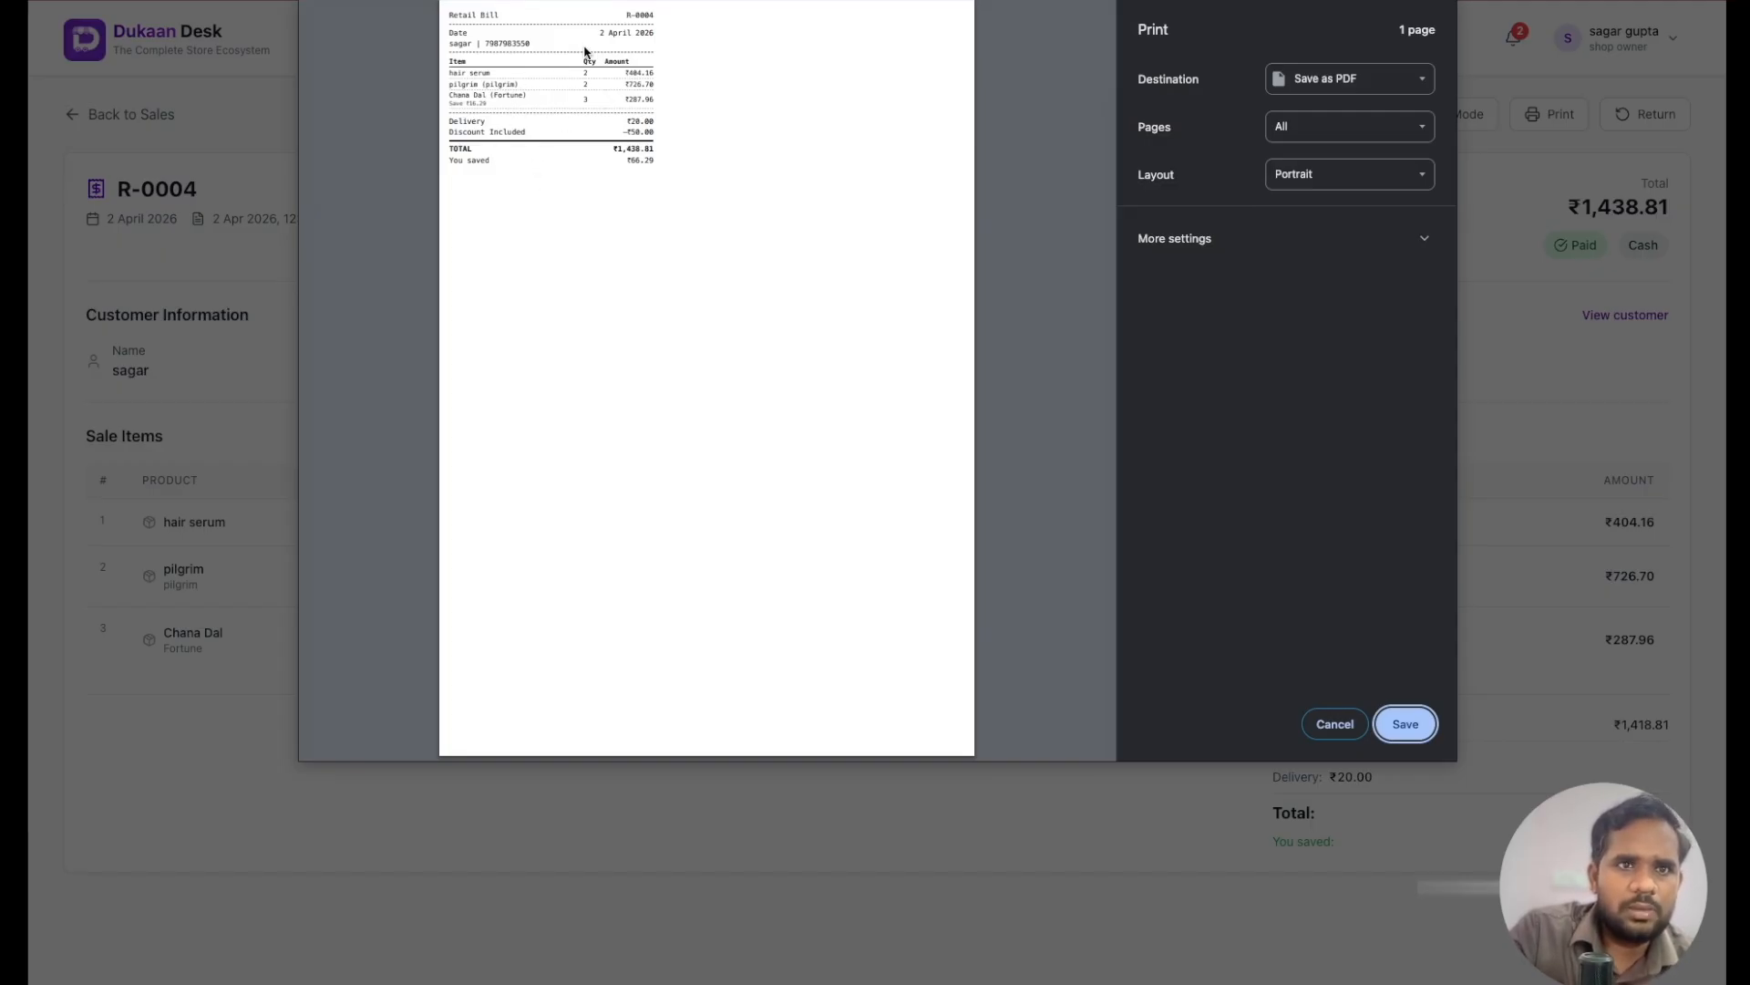
pyautogui.click(1346, 727)
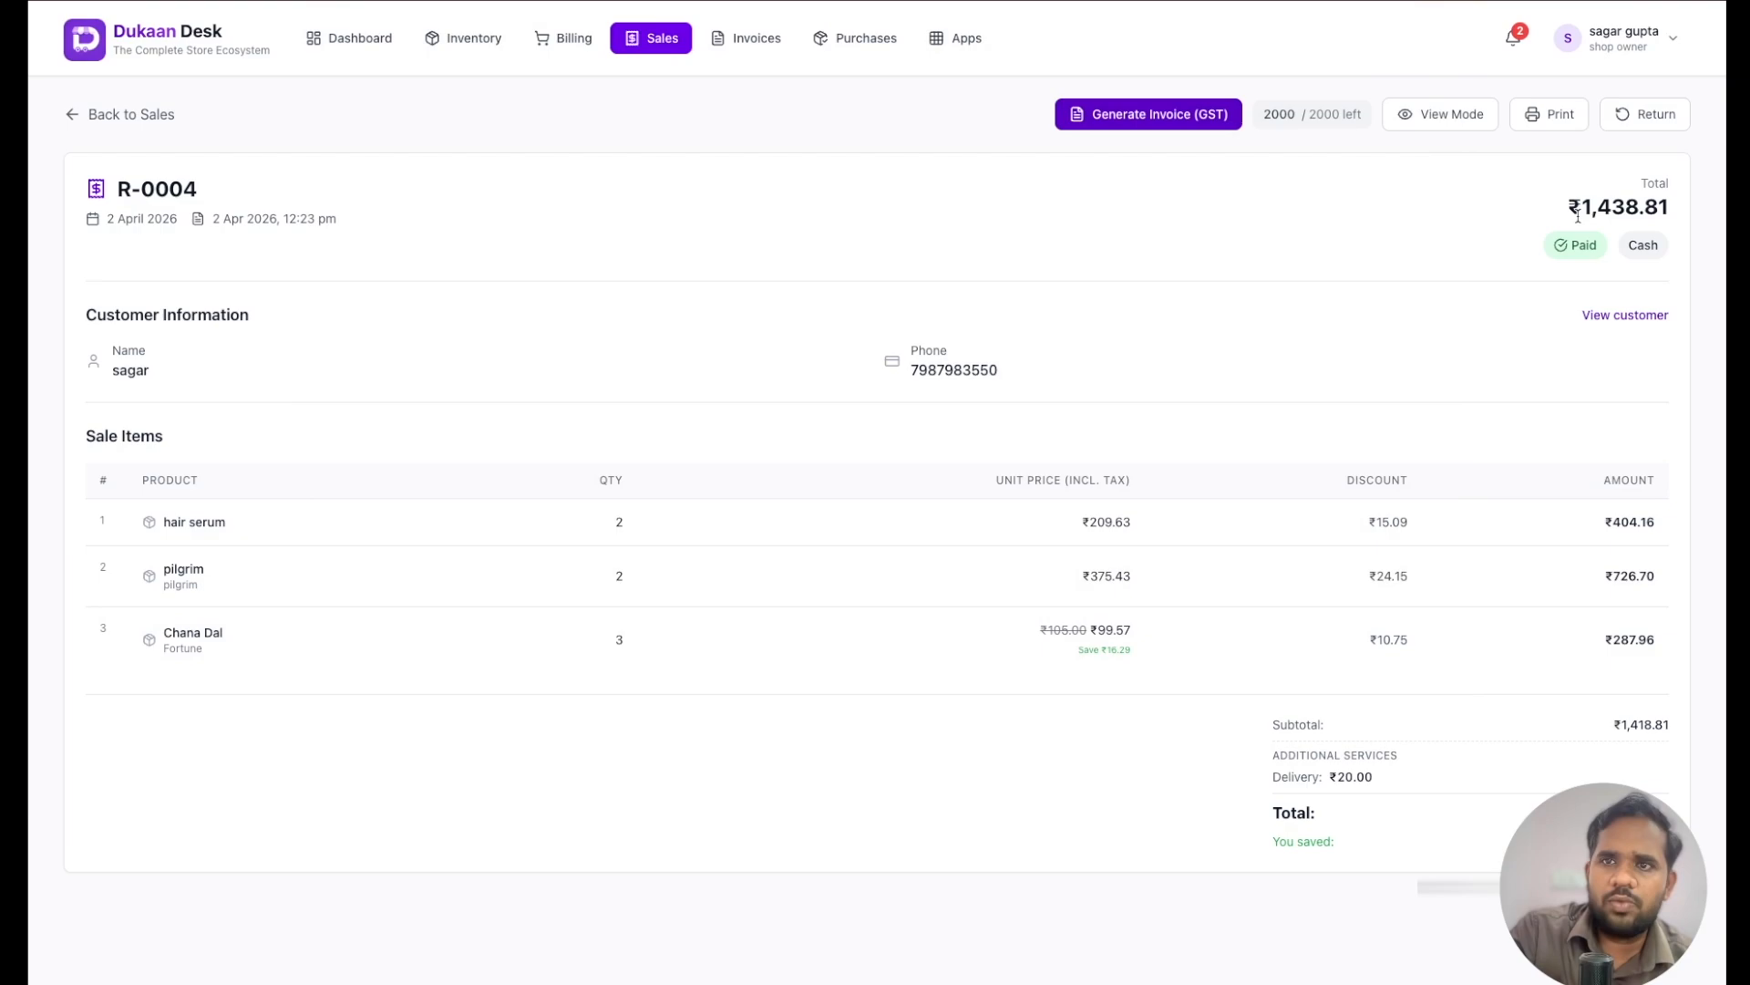
# - Switch the sale back to Exclusive Pricing view and preview its small thermal receipt print, closing the preview without saving
pyautogui.click(1557, 112)
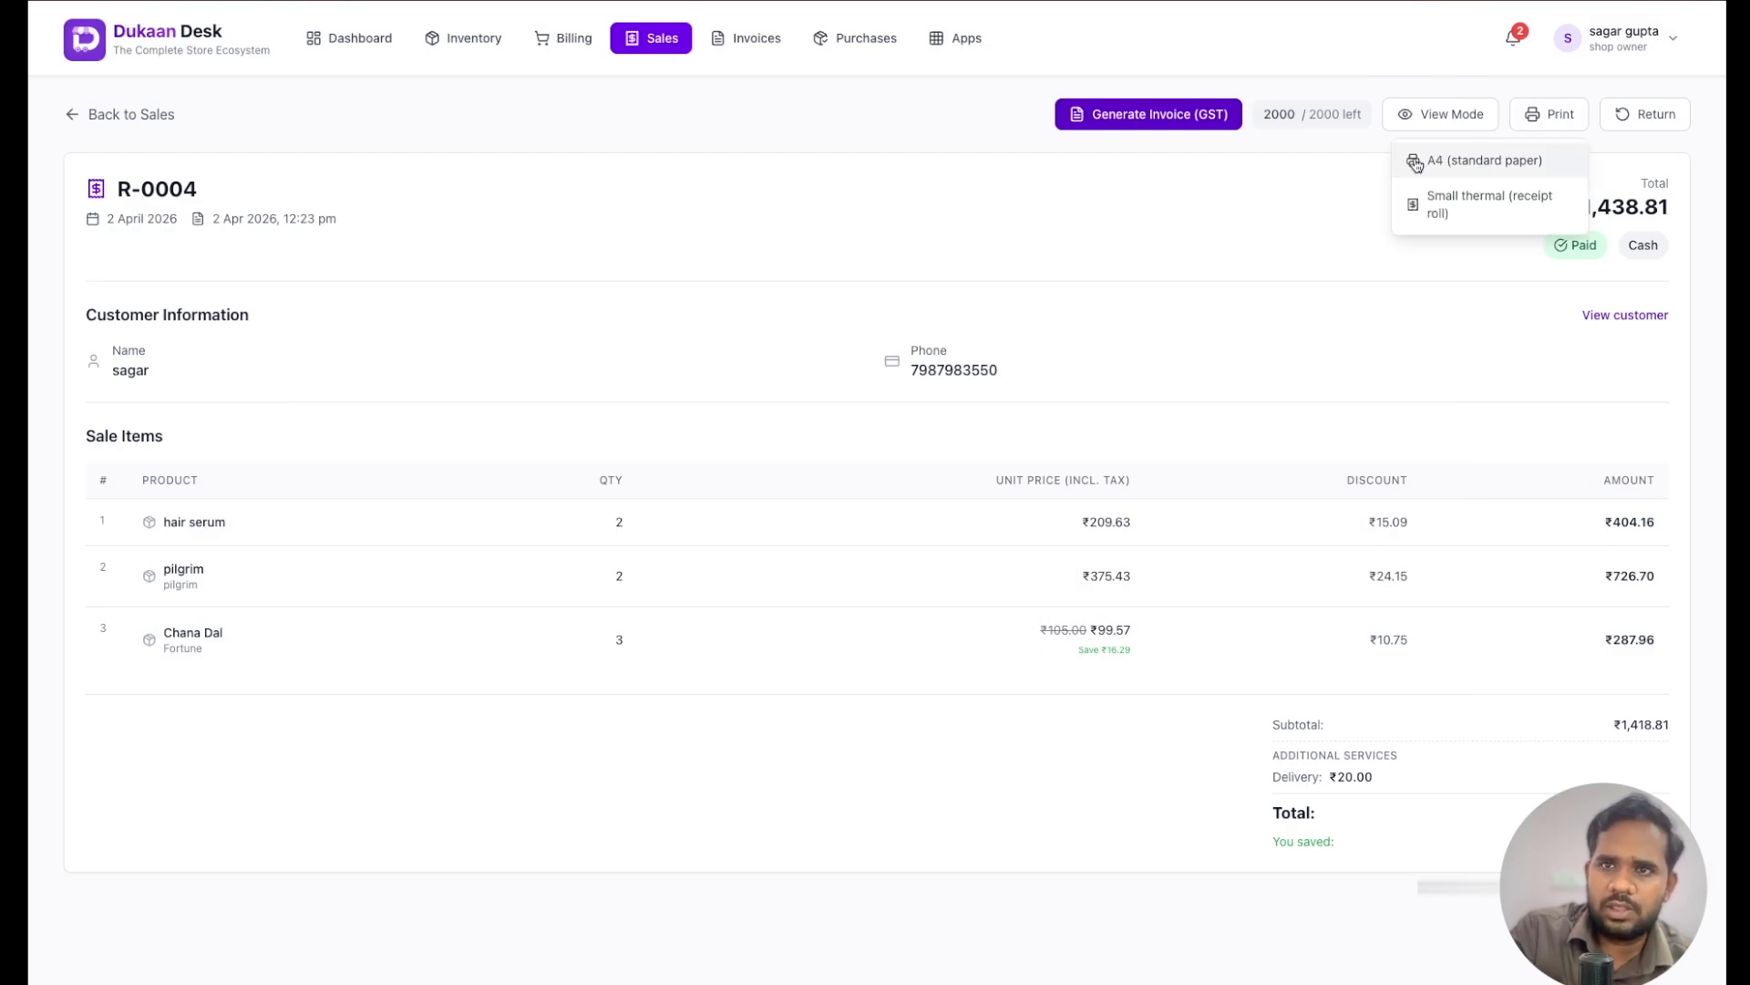
pyautogui.click(1259, 274)
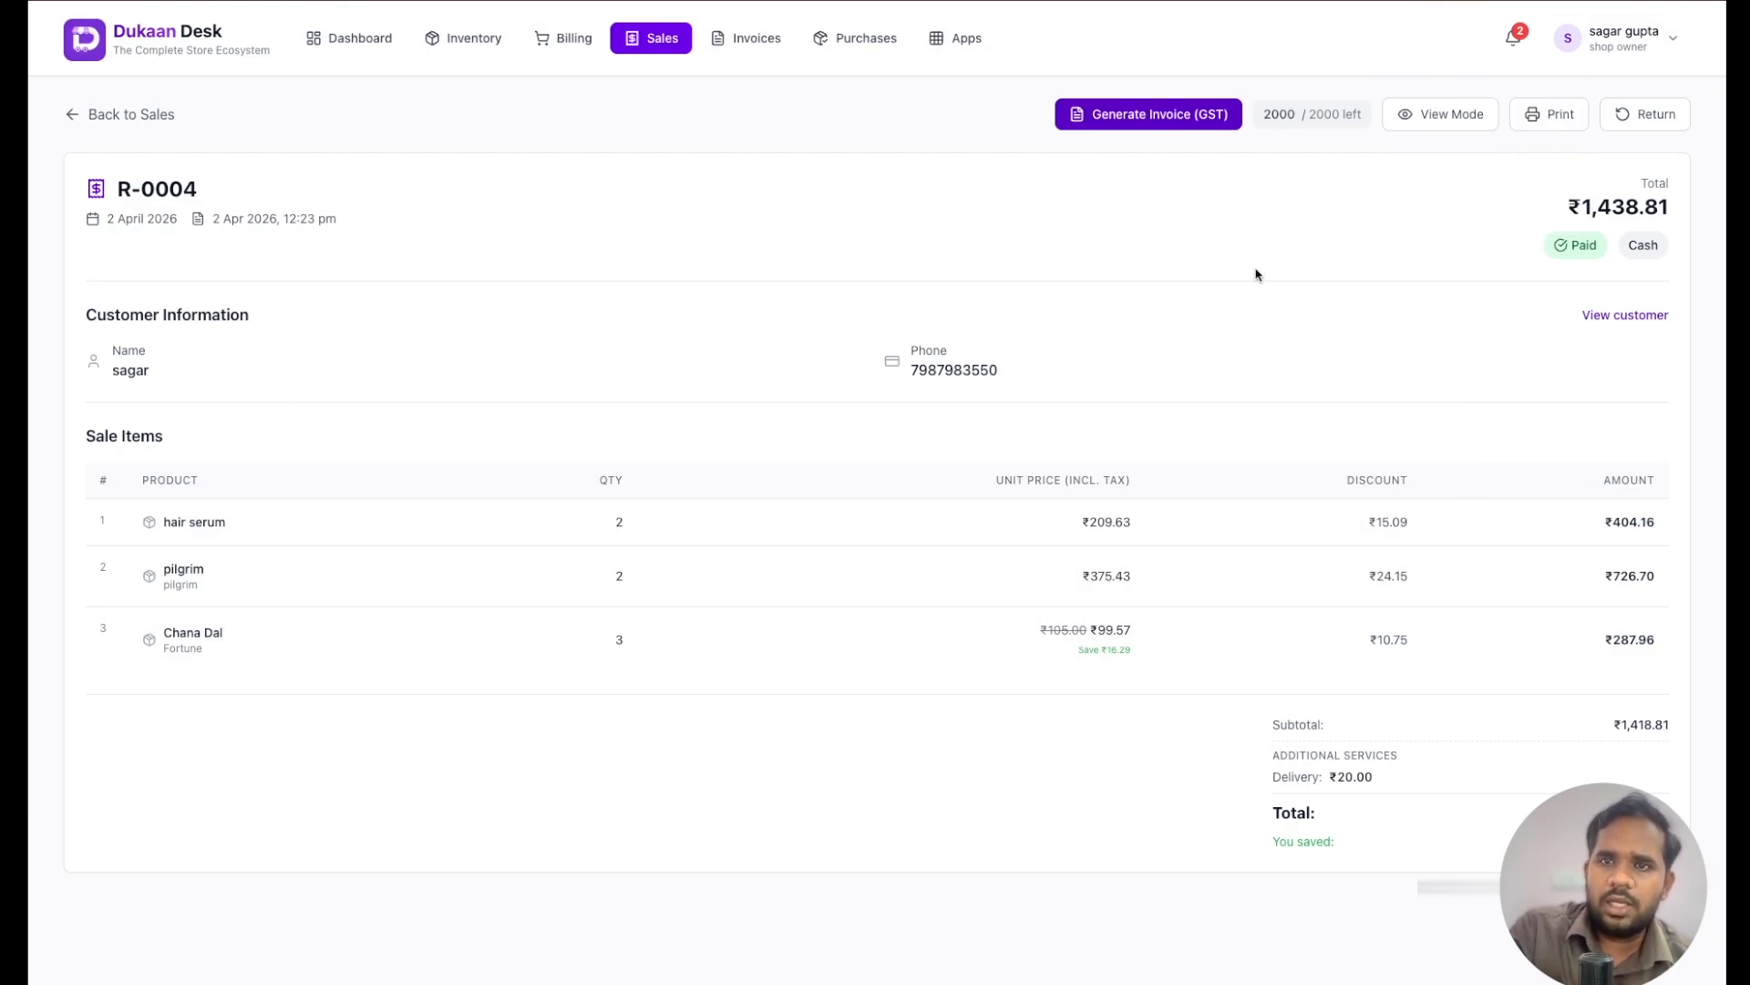
pyautogui.click(1427, 112)
pyautogui.click(1404, 164)
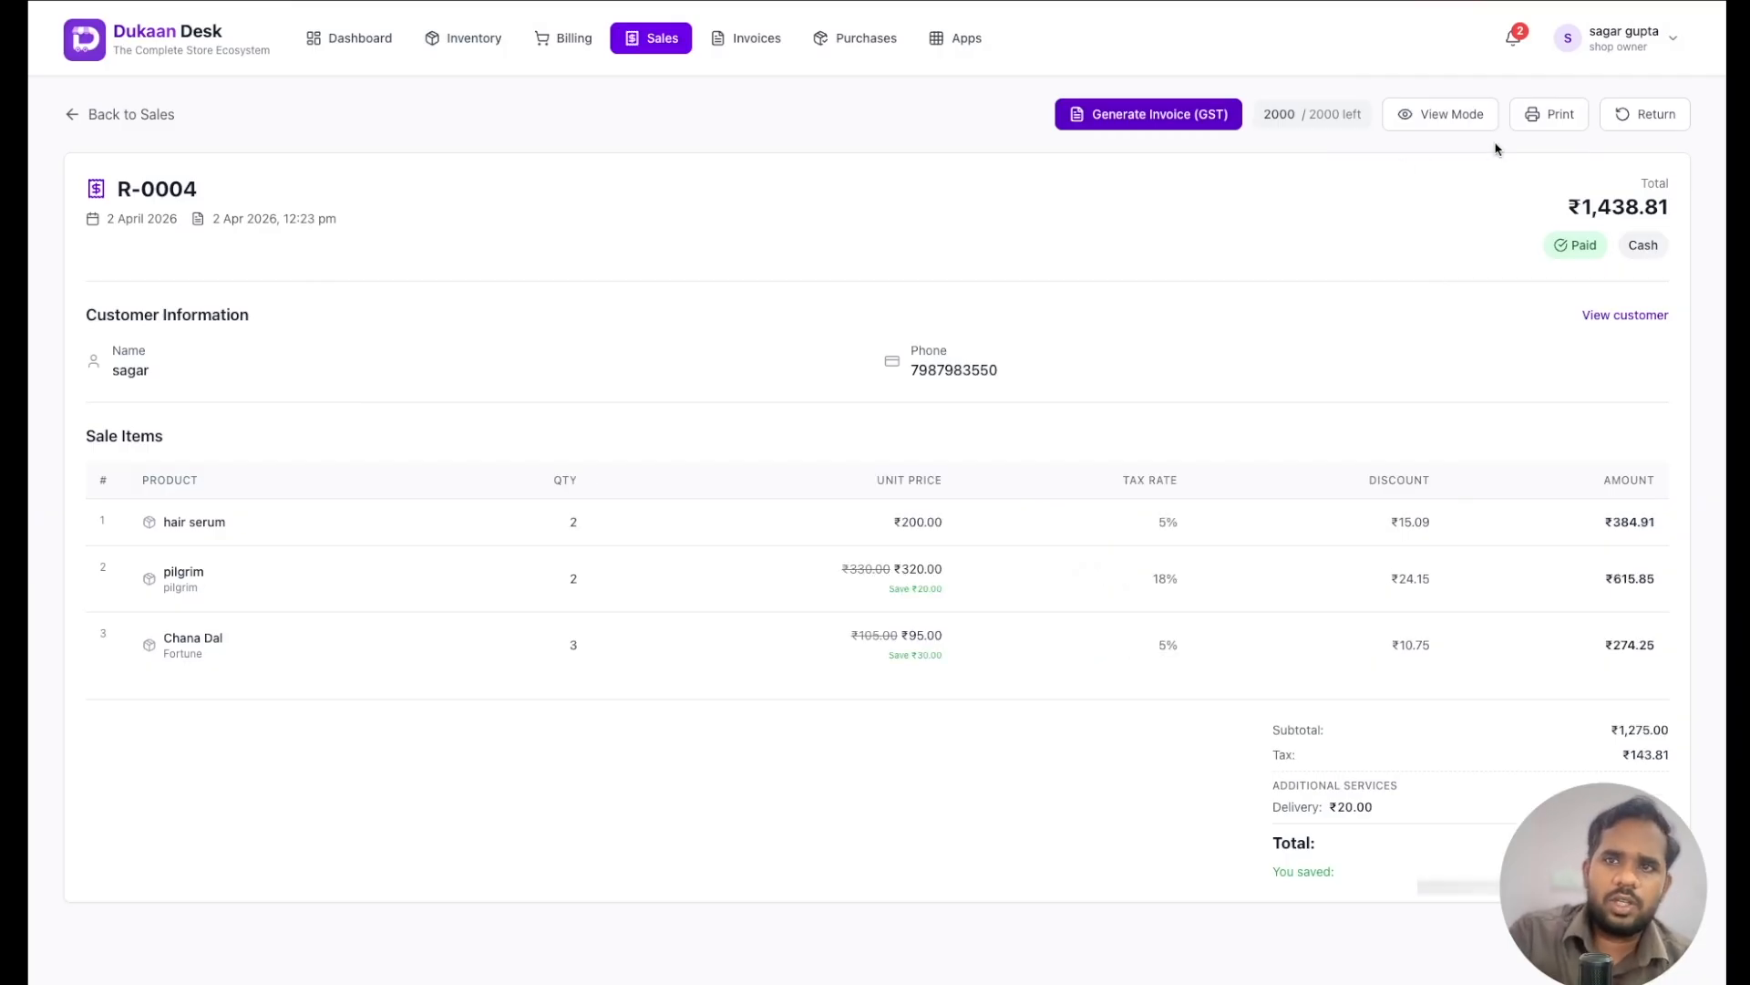
pyautogui.click(1523, 124)
pyautogui.click(1458, 214)
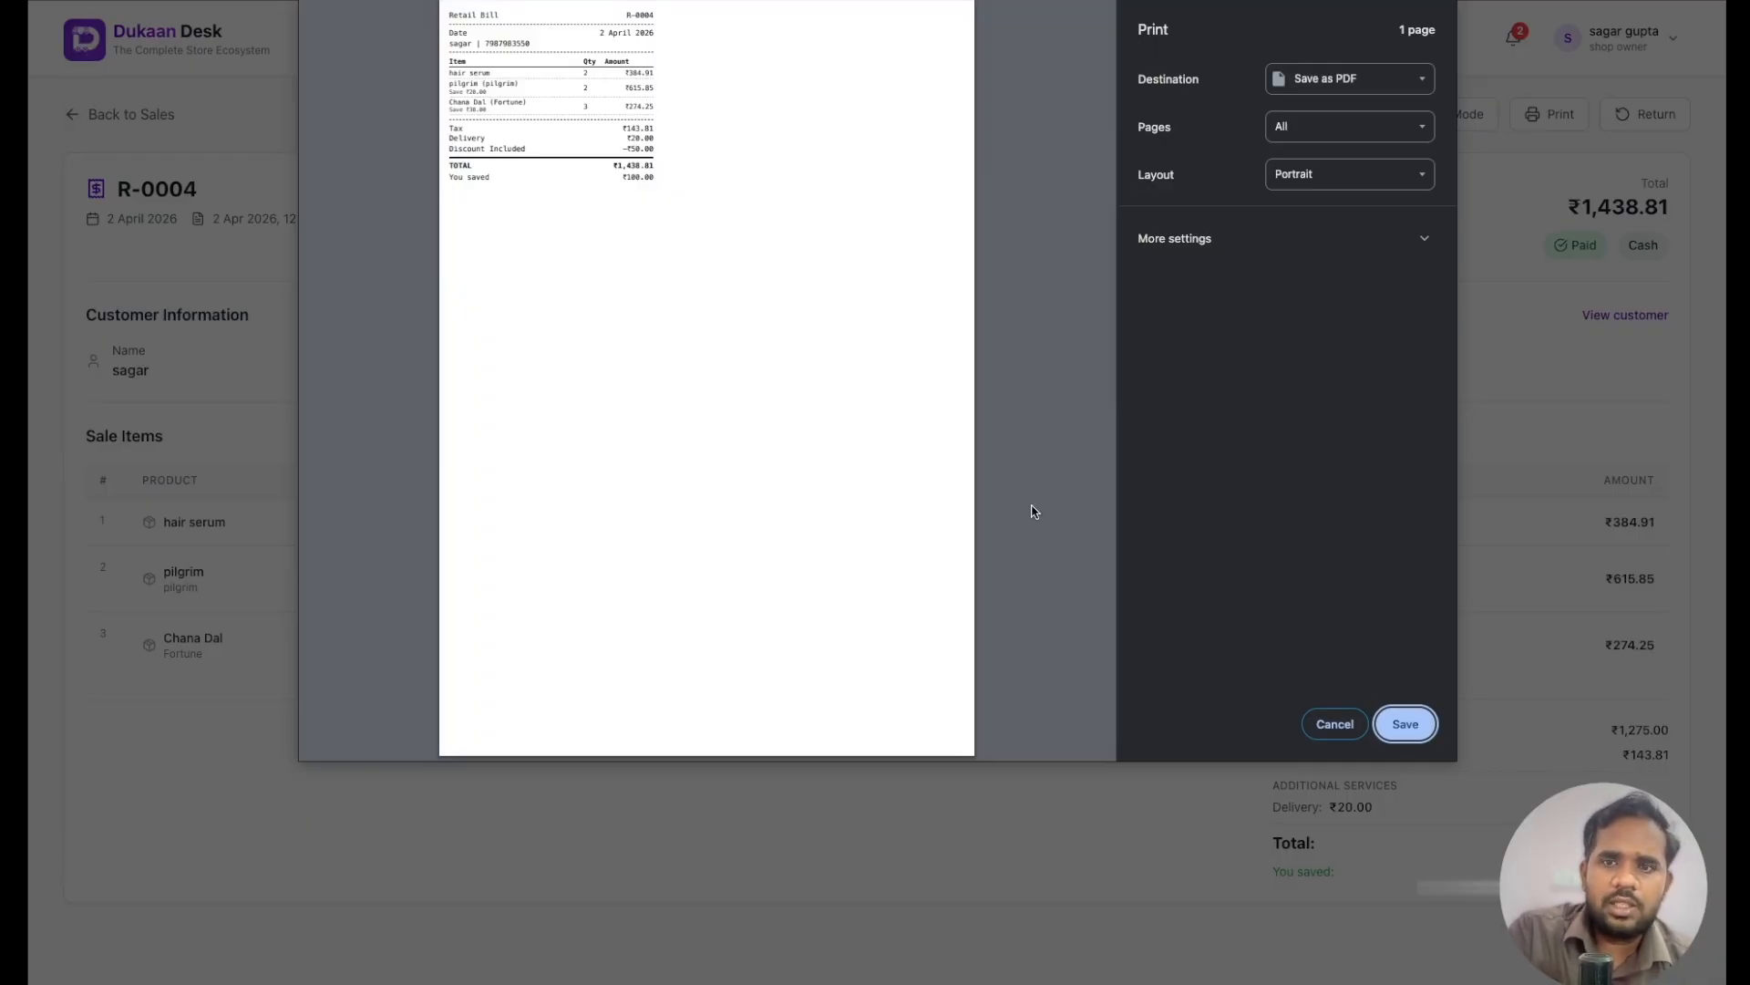
pyautogui.click(1322, 725)
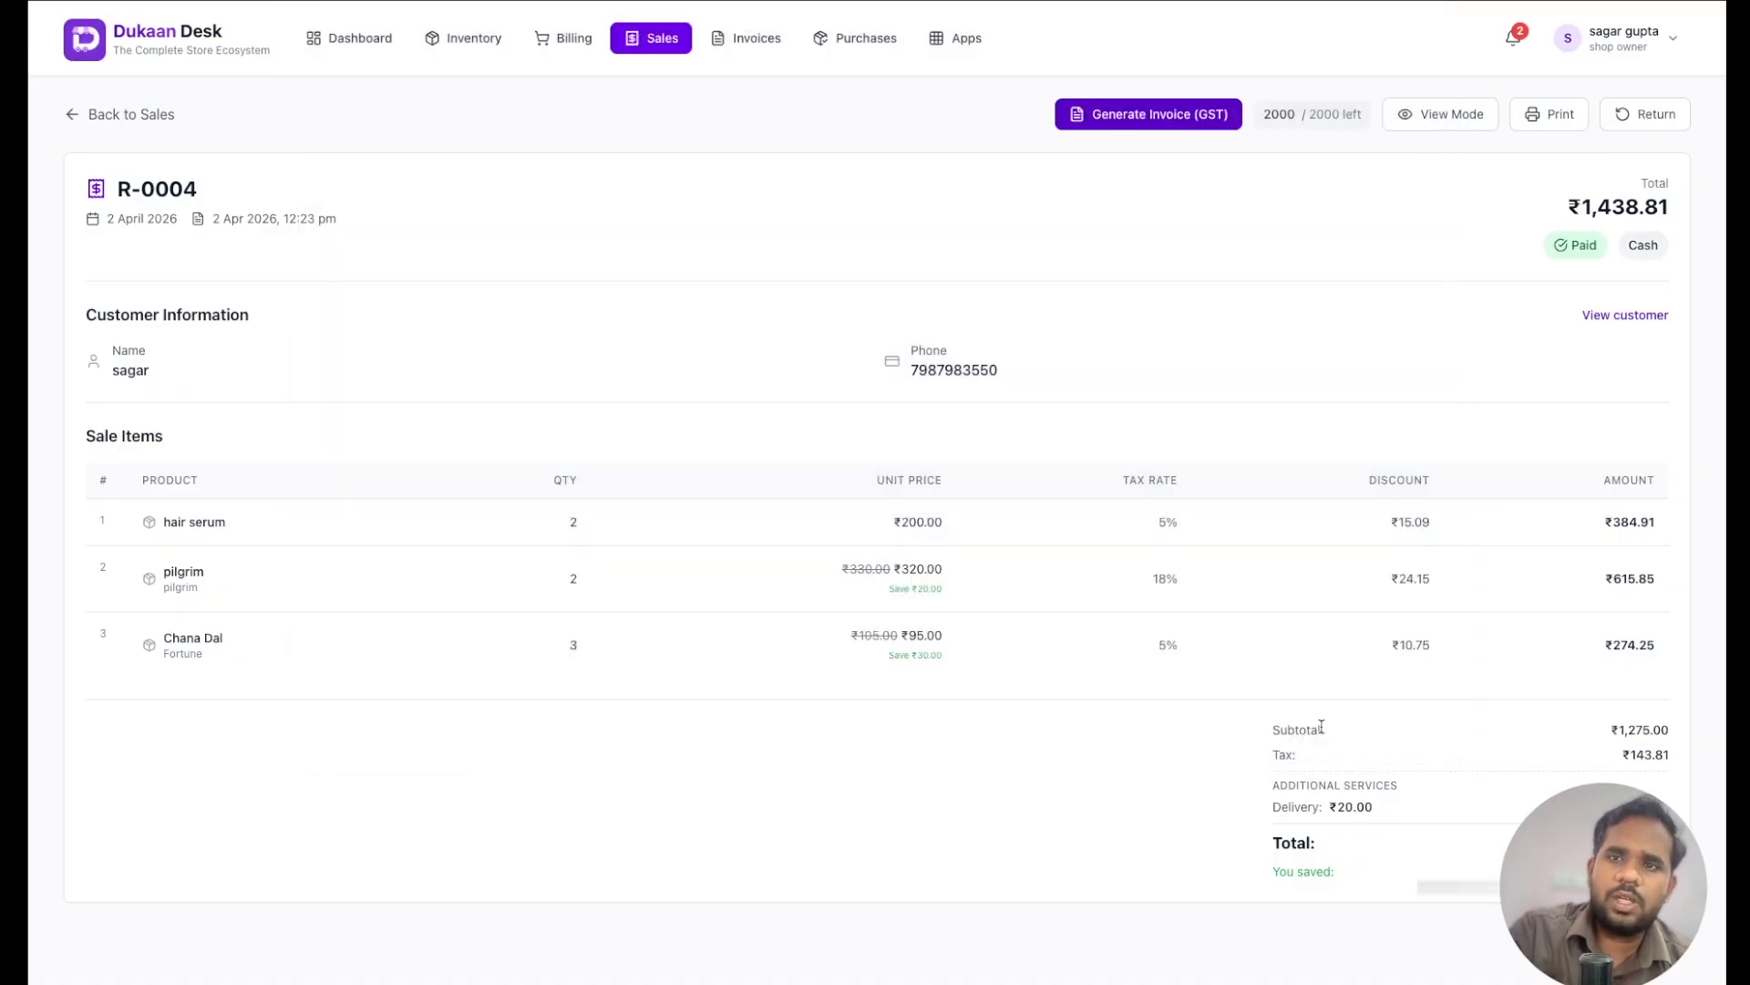